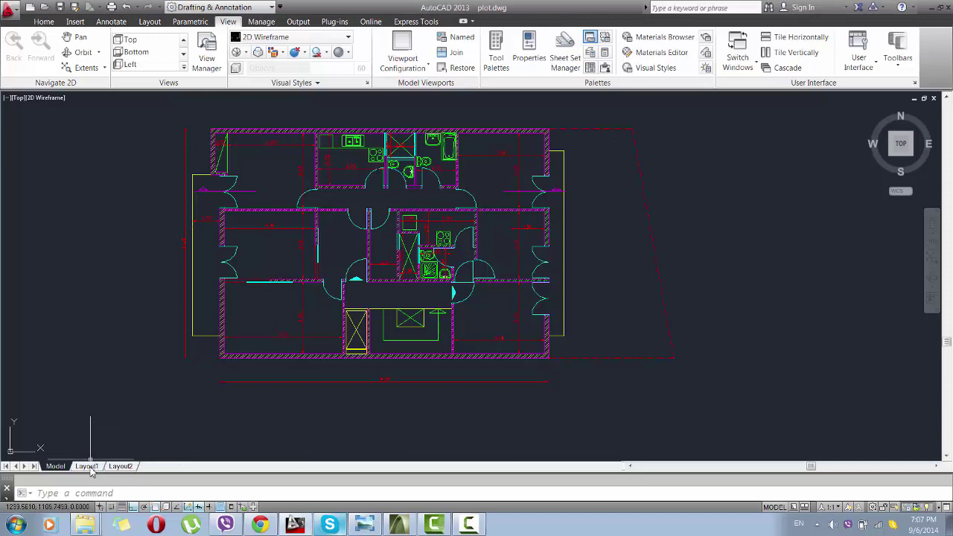
Switch from model space to the Layout1 sheet showing the floor-plan viewport.
click(87, 466)
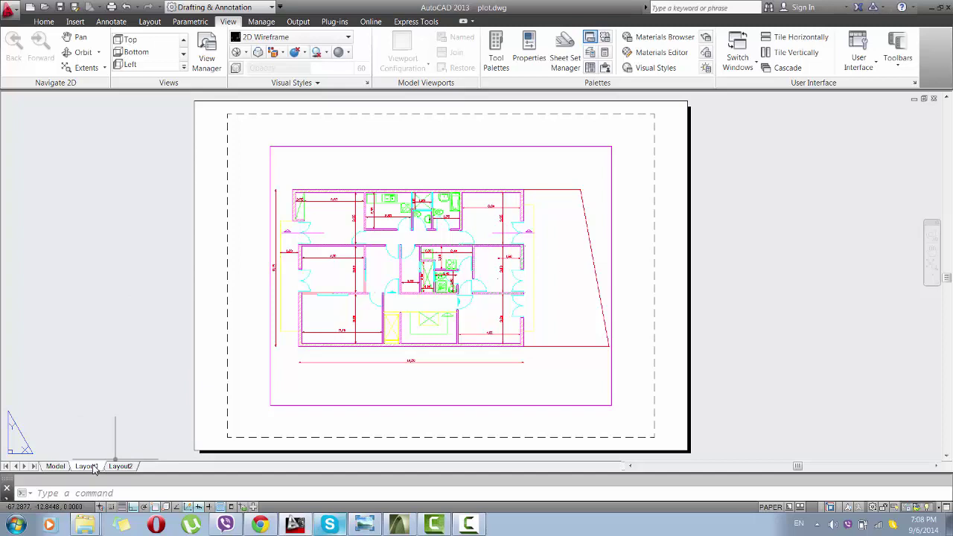
Change Layout1's page setup paper size to ISO A2 (420.00 x 594.00 MM).
right_click(94, 466)
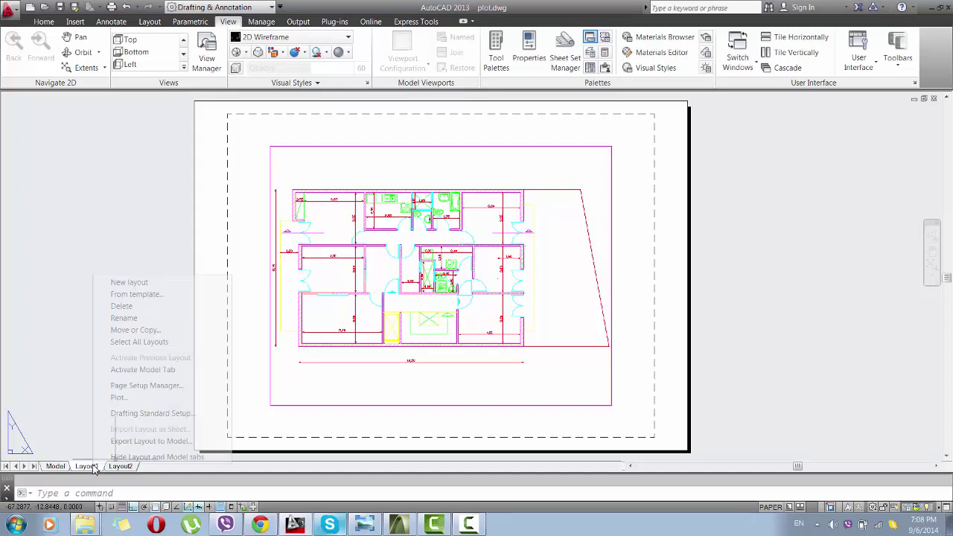
click(152, 387)
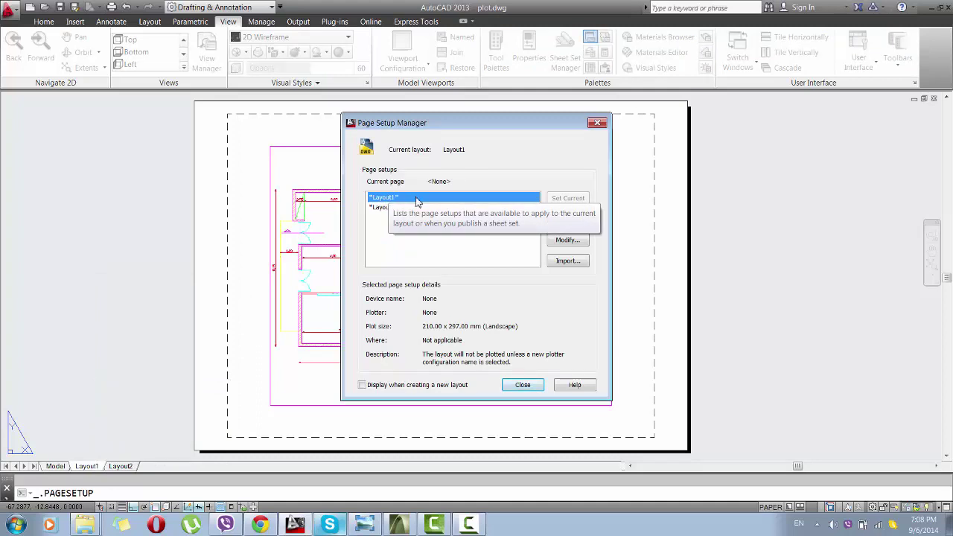
click(566, 241)
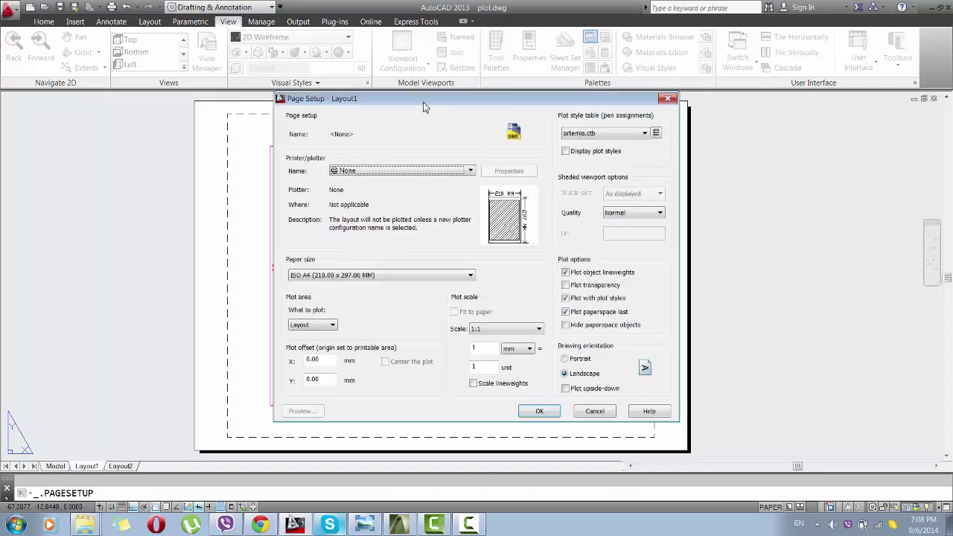
drag(424, 106, 408, 99)
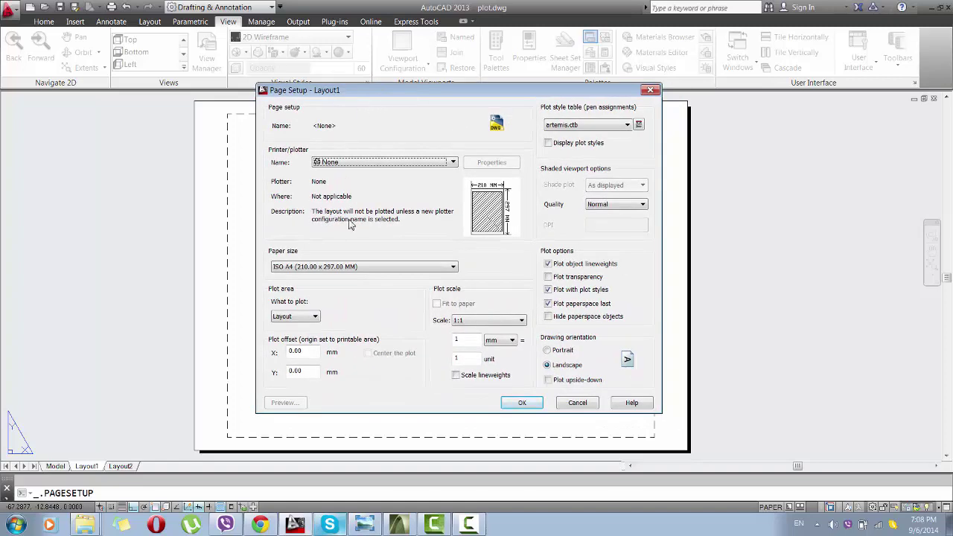
click(447, 267)
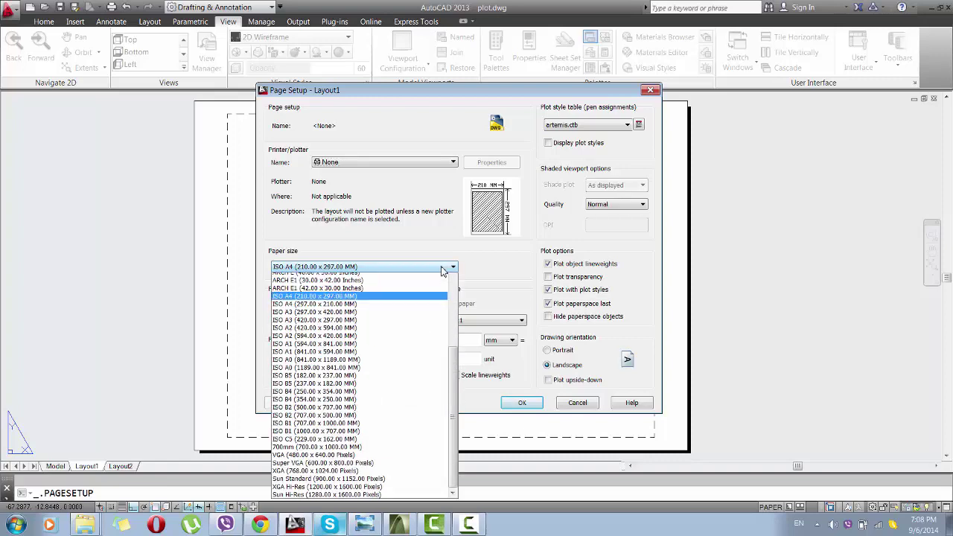
click(391, 341)
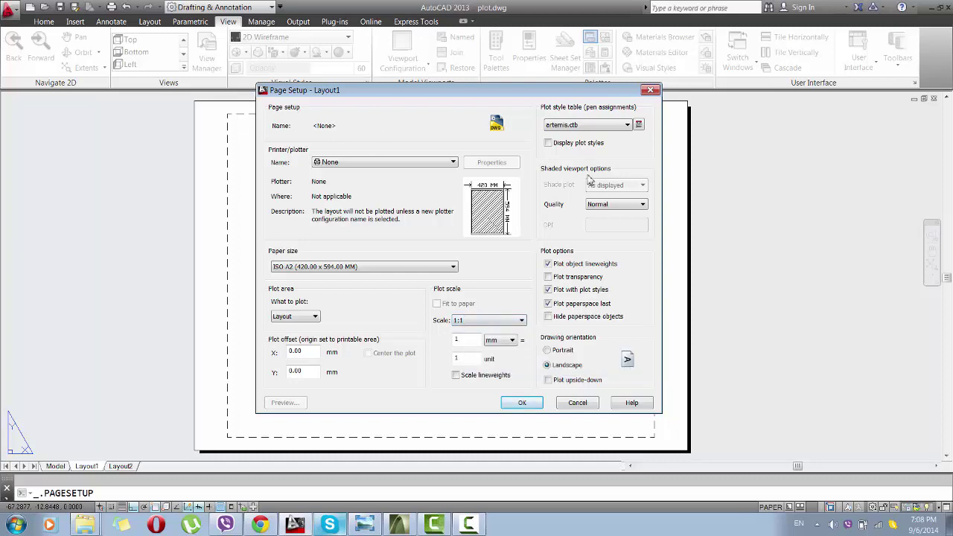
click(539, 404)
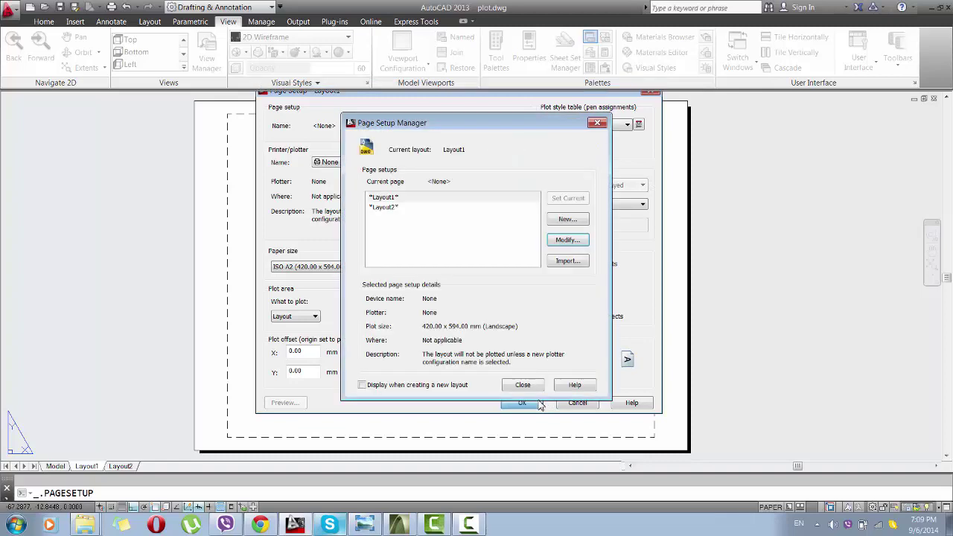
click(534, 382)
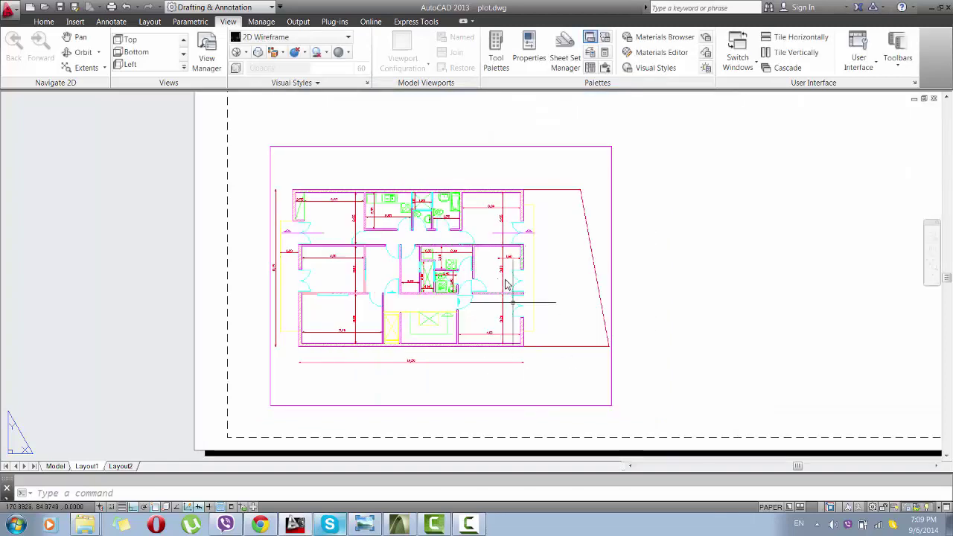
Move the floor-plan viewport higher up on the A2 sheet.
scroll(400, 287, down, 4)
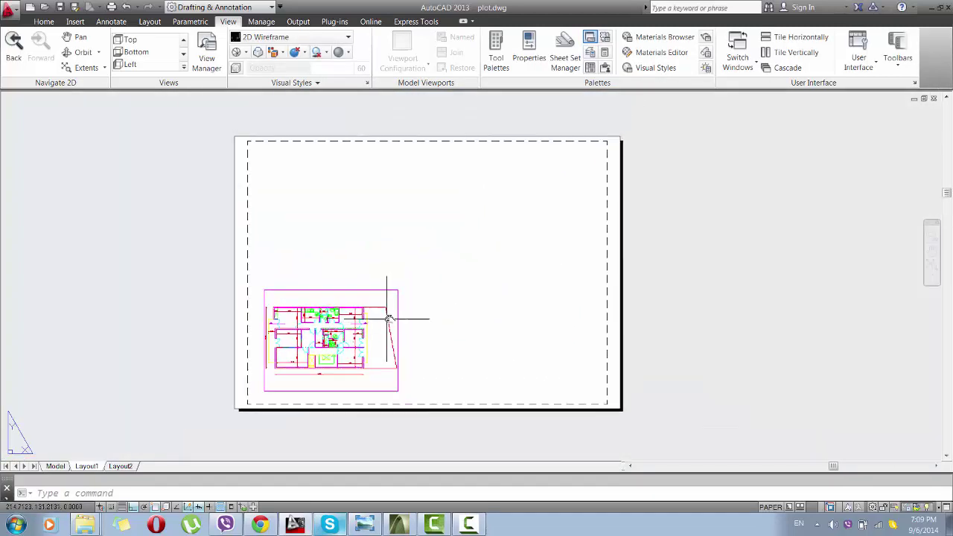
middle_drag(388, 319, 393, 340)
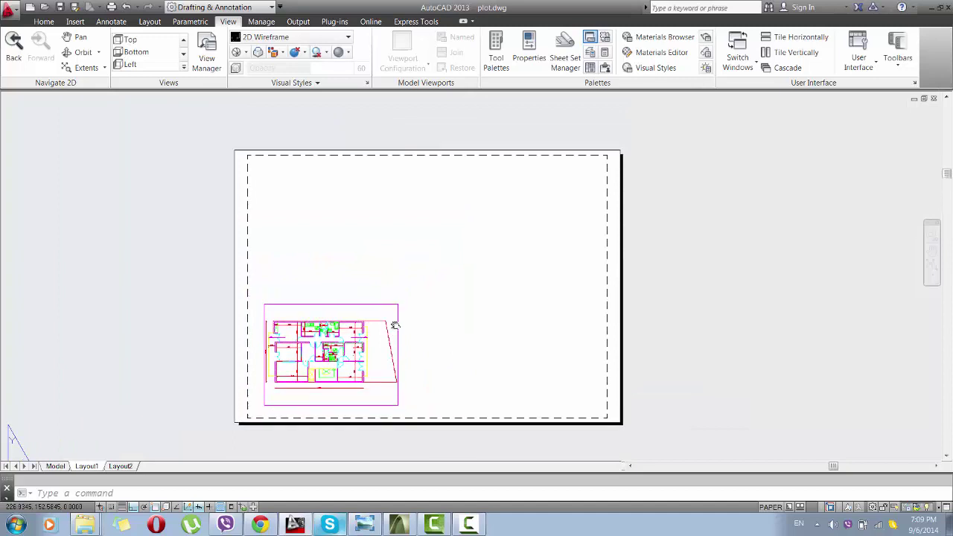
click(318, 313)
click(45, 22)
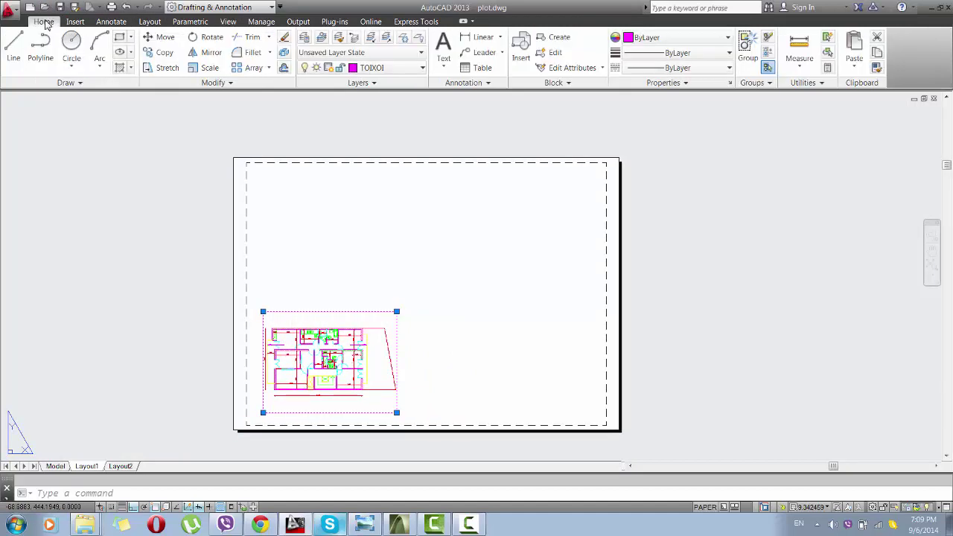
click(164, 37)
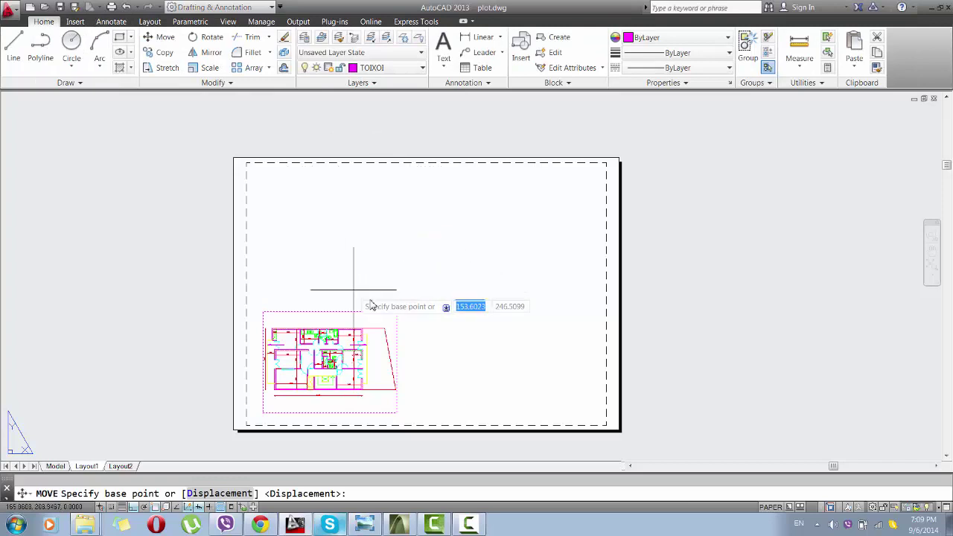
click(396, 313)
click(439, 225)
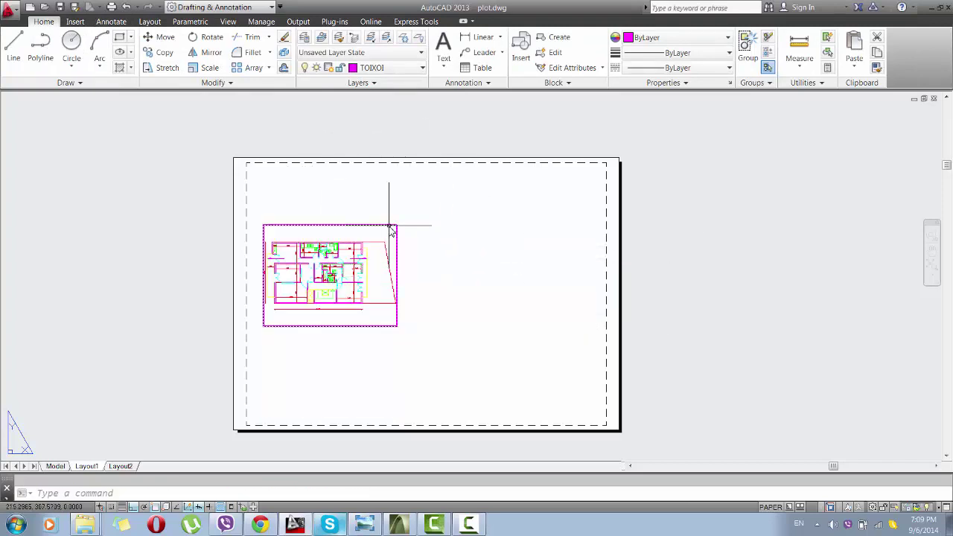
Check the plan in model space, then delete the floor-plan viewport from Layout1.
mouse_move(390, 231)
click(56, 466)
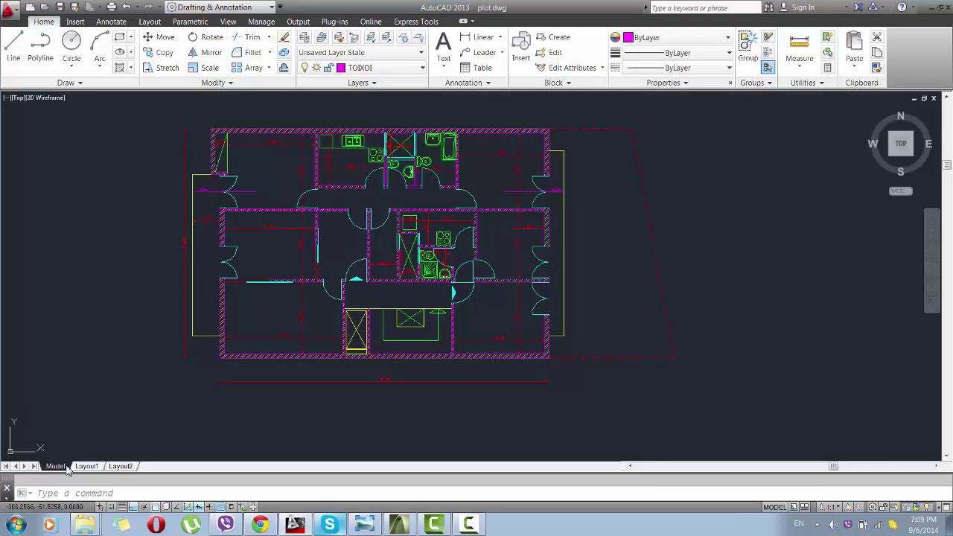
click(80, 468)
click(284, 225)
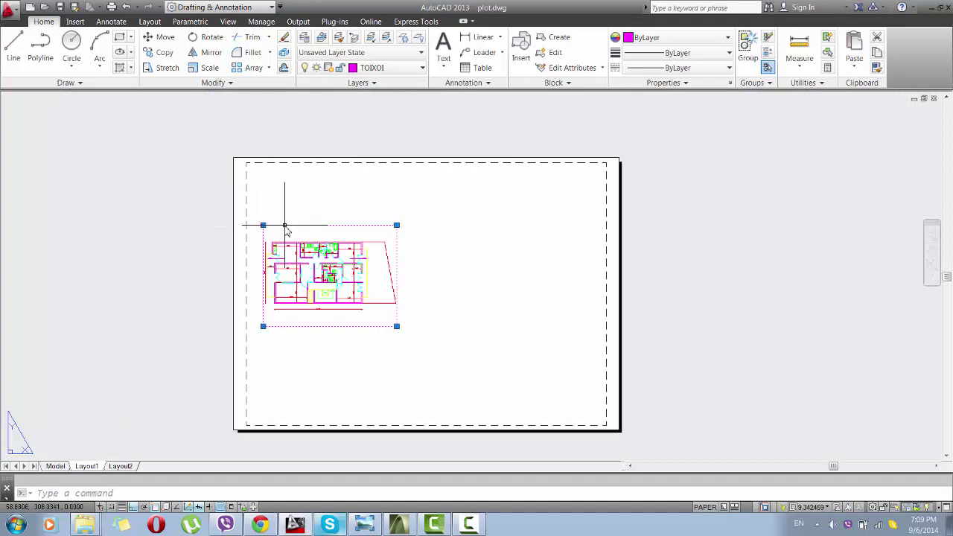
key(Delete)
middle_drag(287, 217, 266, 214)
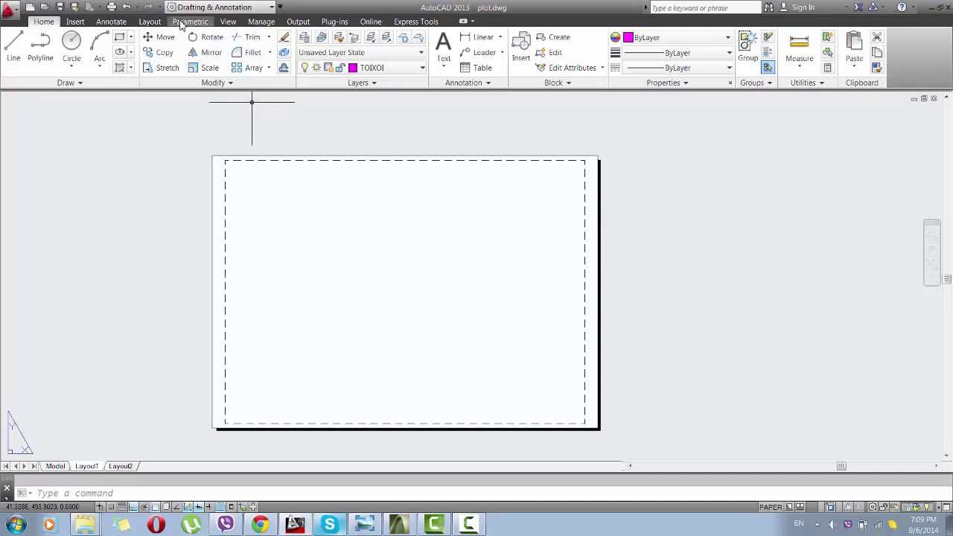
Draw a large rectangular floor-plan viewport on the left side of the sheet.
click(156, 22)
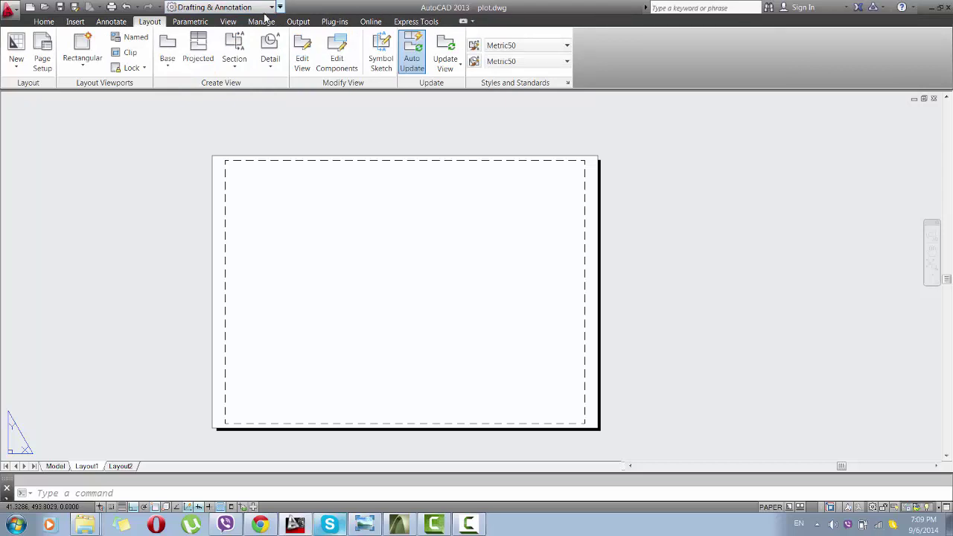
click(229, 21)
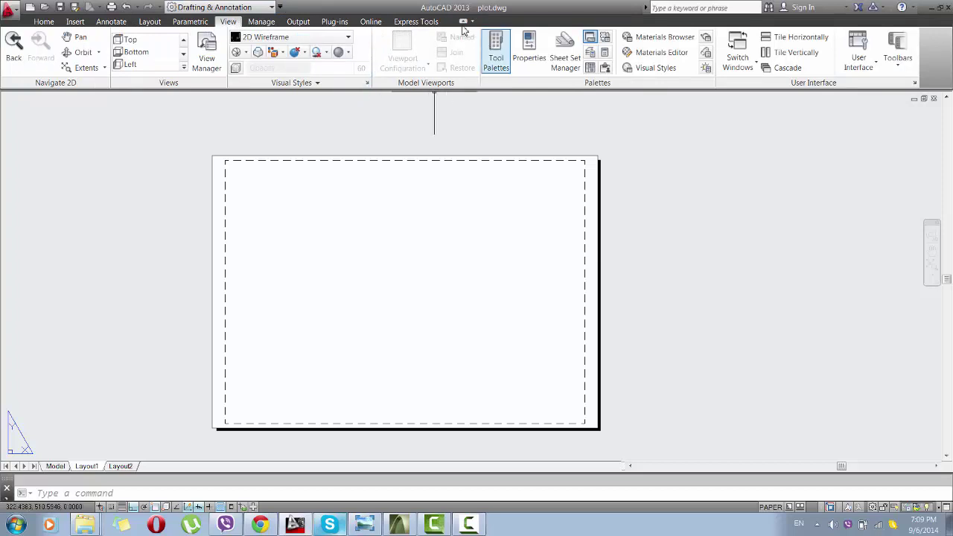
click(150, 22)
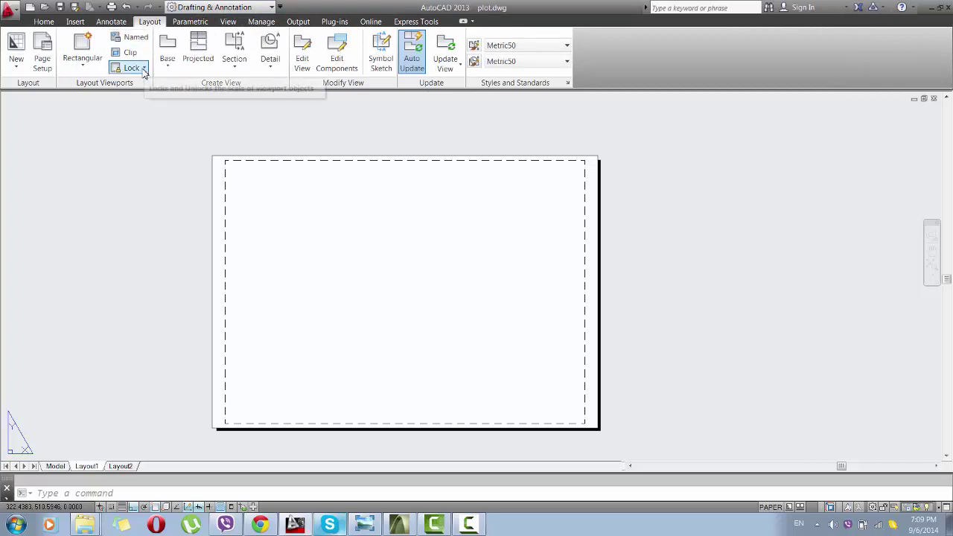
click(92, 72)
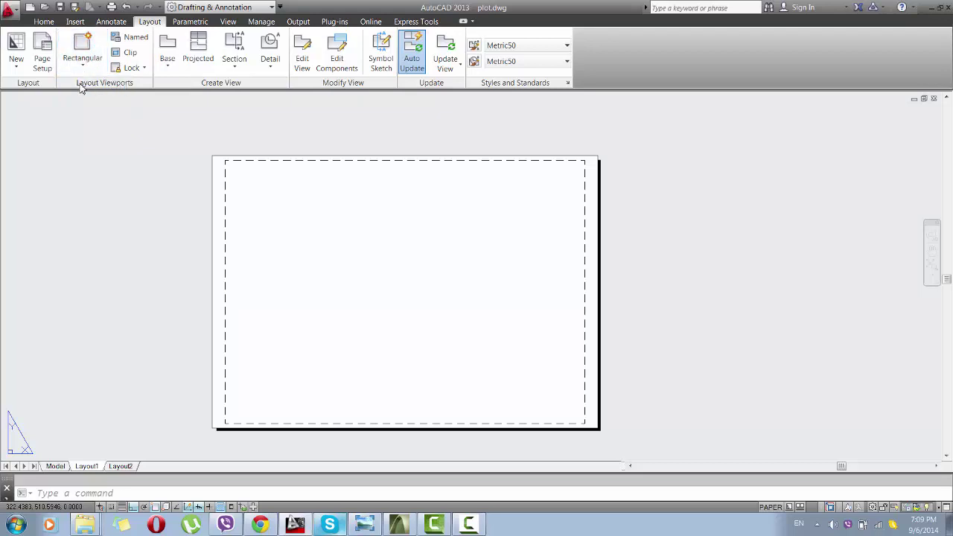
click(88, 53)
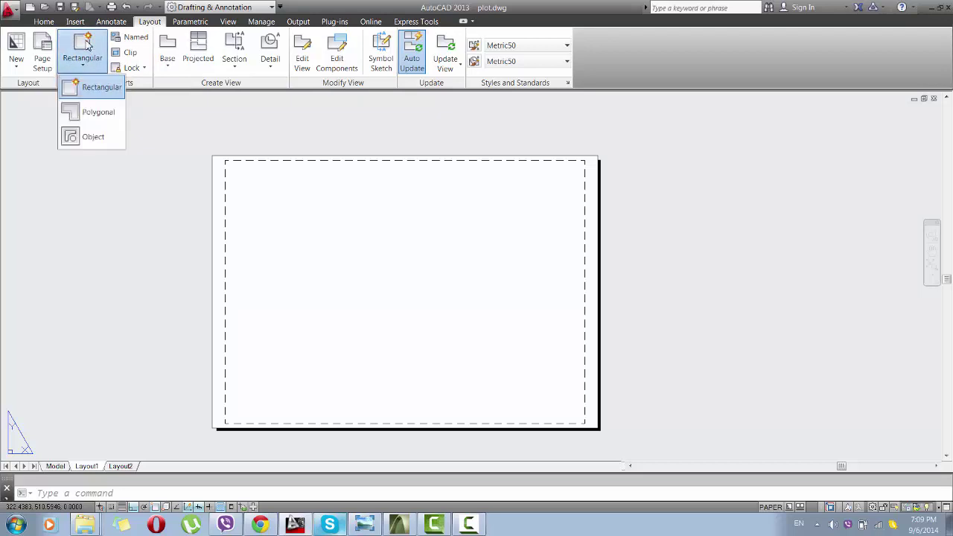
click(88, 87)
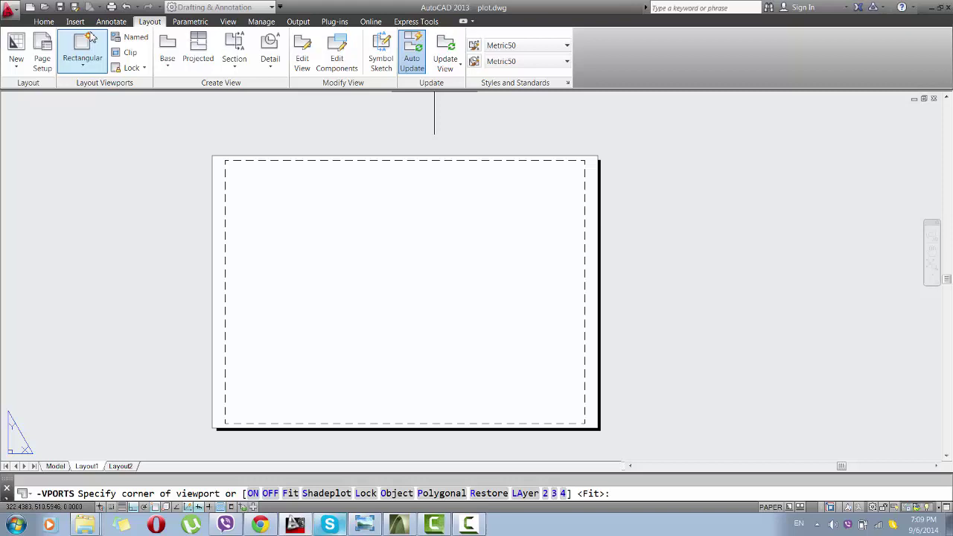
click(231, 171)
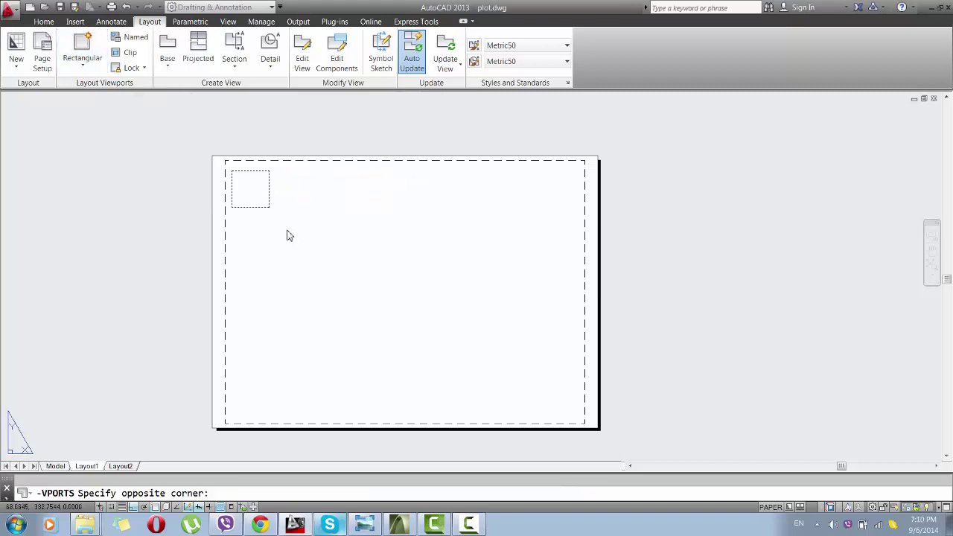
click(403, 344)
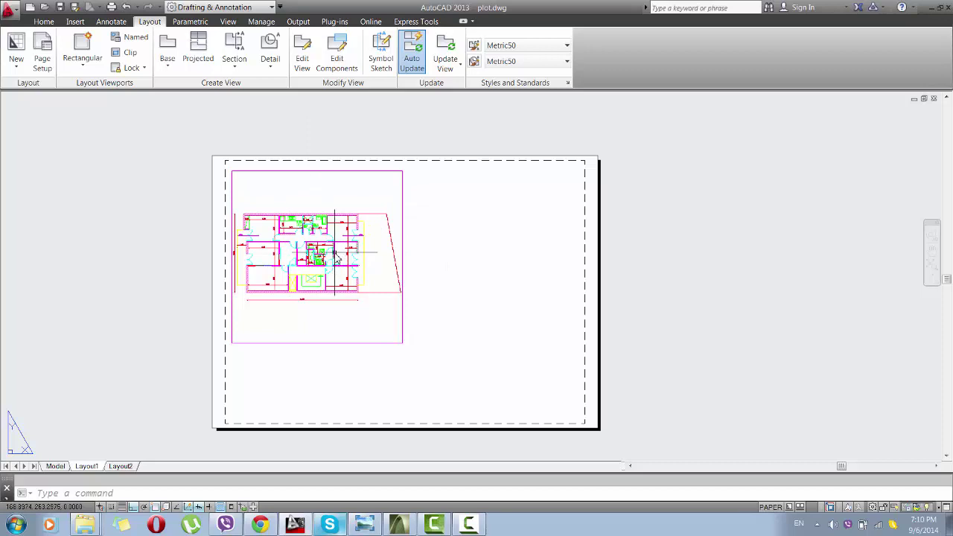
Add a smaller rectangular viewport at the top right, then choose a polygonal viewport.
middle_drag(351, 253, 281, 252)
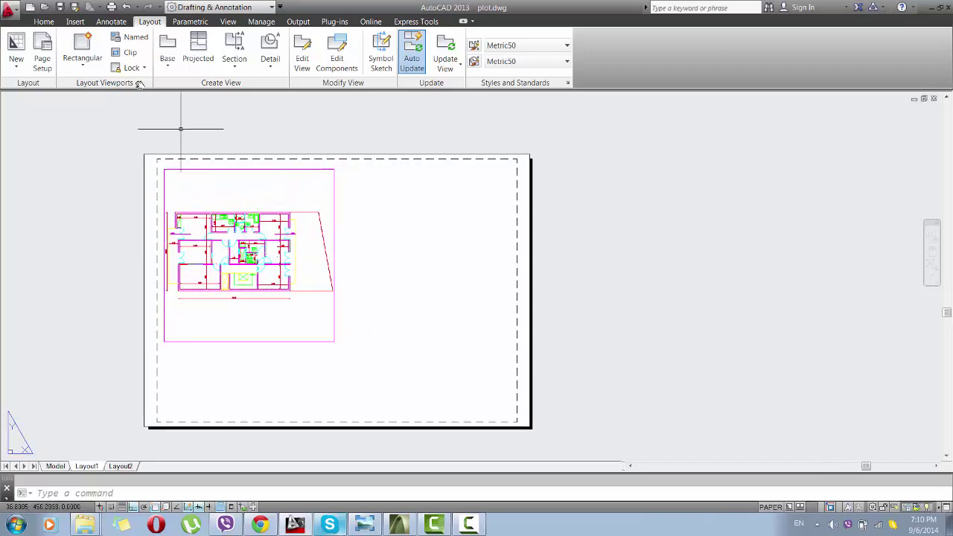
click(83, 65)
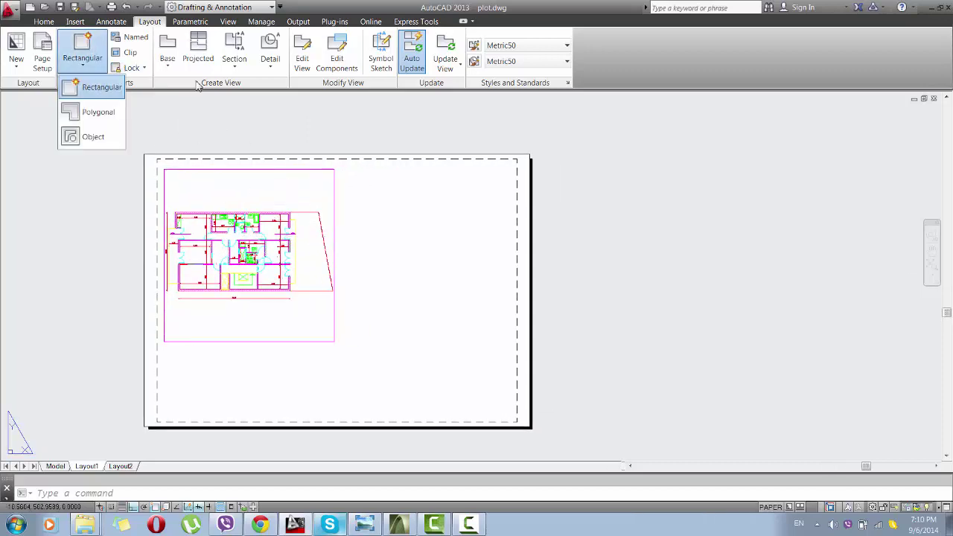
click(102, 89)
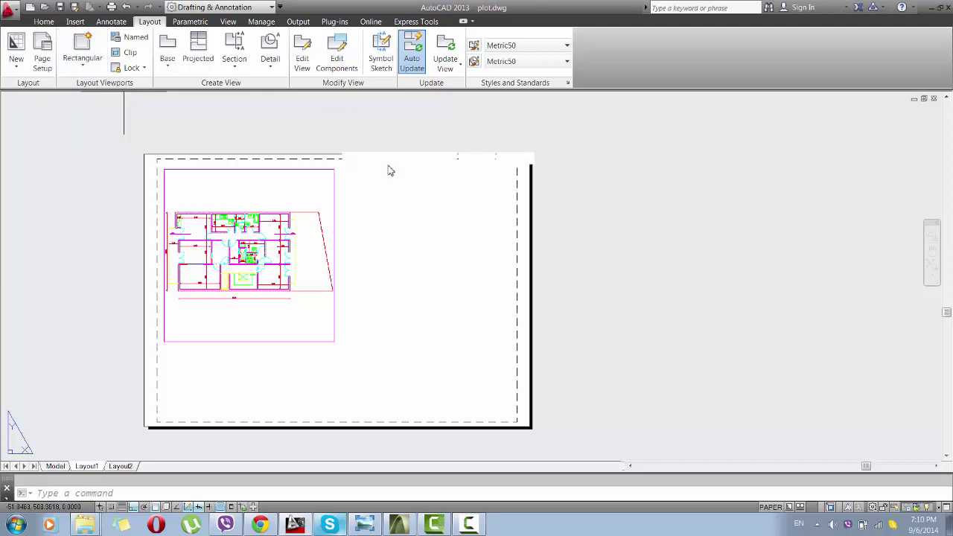
click(351, 172)
click(506, 254)
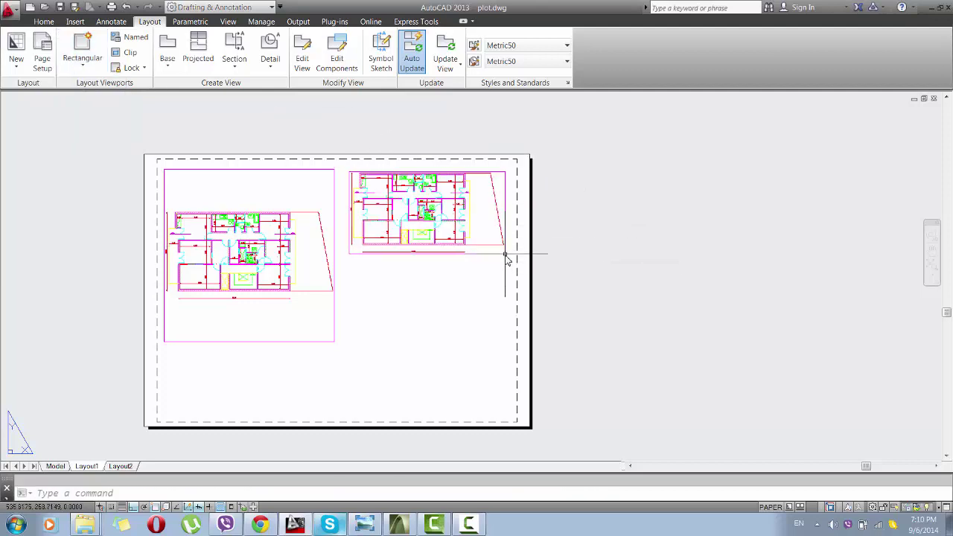
click(96, 62)
click(98, 112)
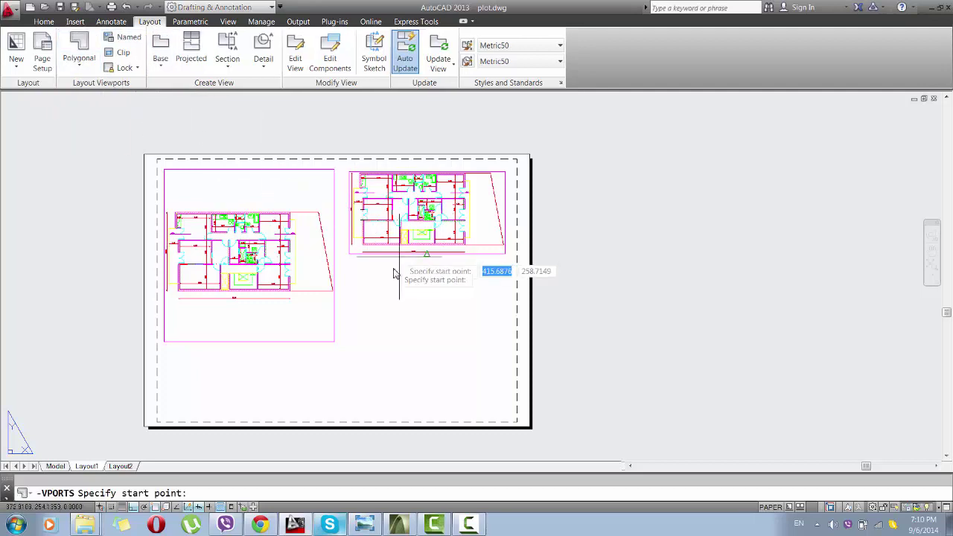
Create a five-corner polygonal viewport with a slanted top below the top-right viewport.
click(353, 264)
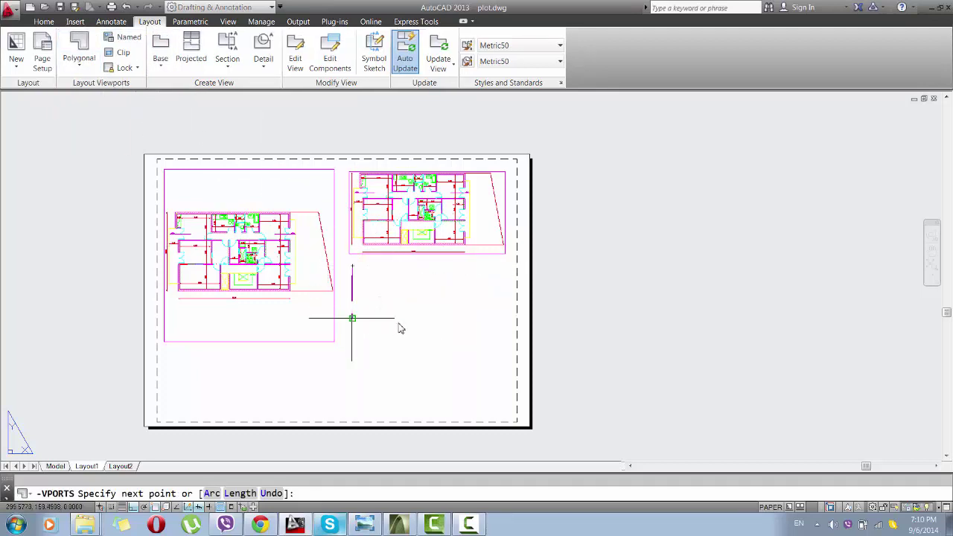
click(352, 318)
click(427, 318)
click(426, 289)
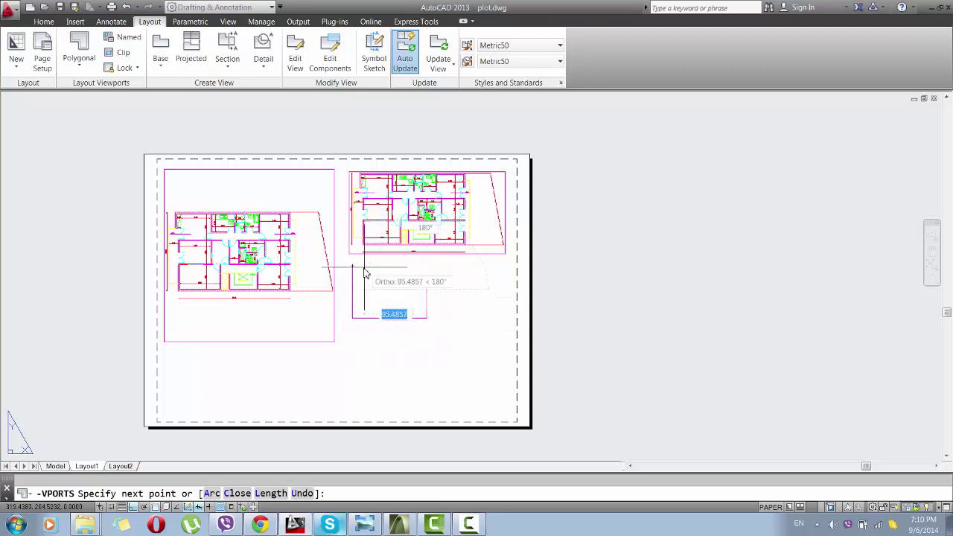
click(353, 264)
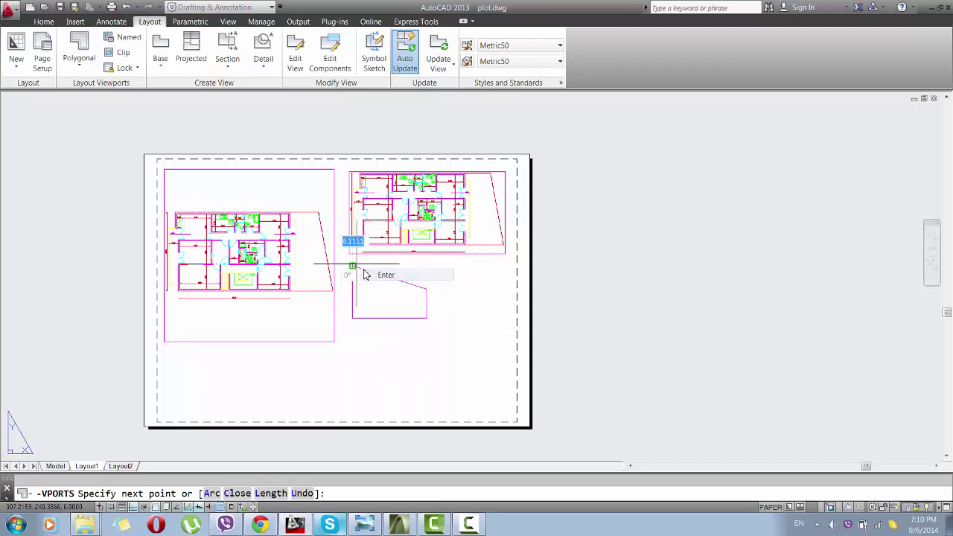
key(Return)
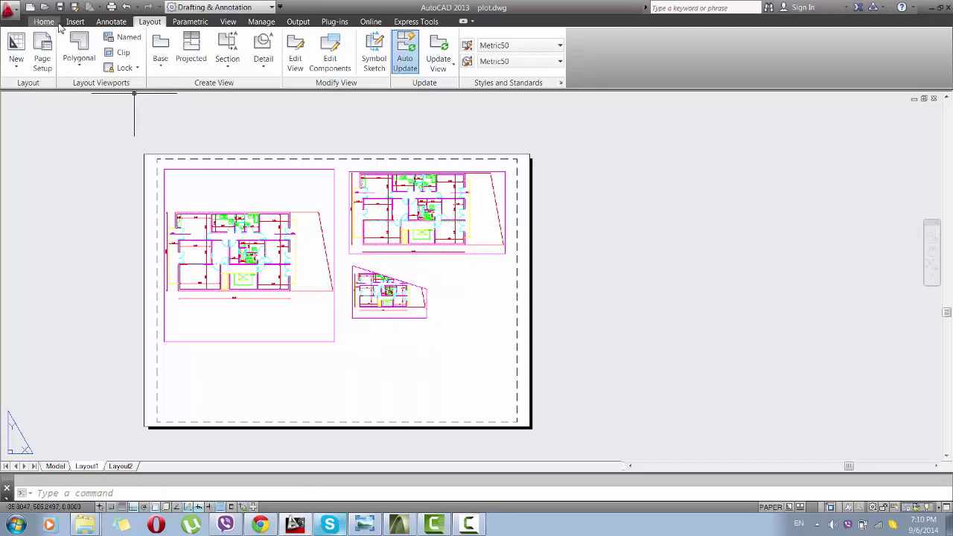
Draw a circle below the small viewport and convert it into a circular viewport, then open Options.
click(58, 22)
click(71, 44)
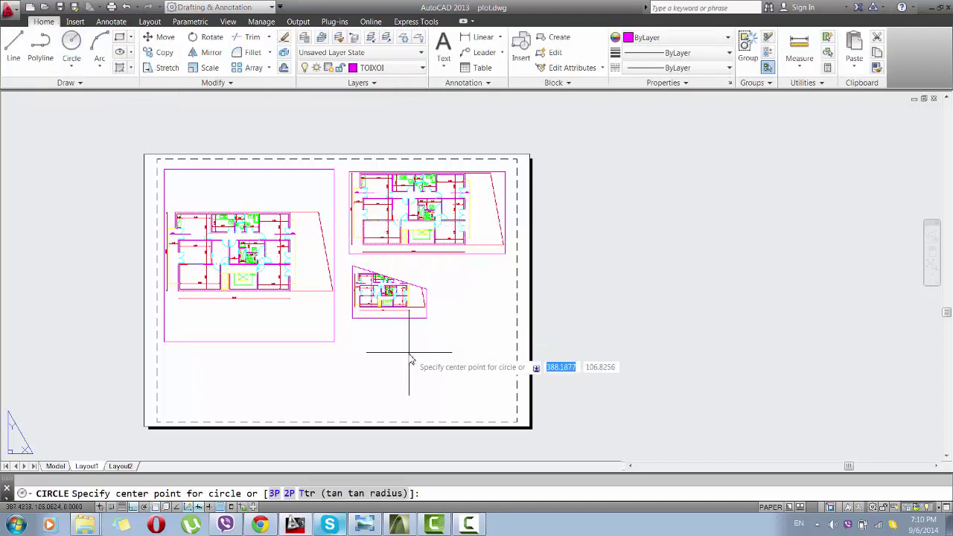
click(409, 353)
click(432, 377)
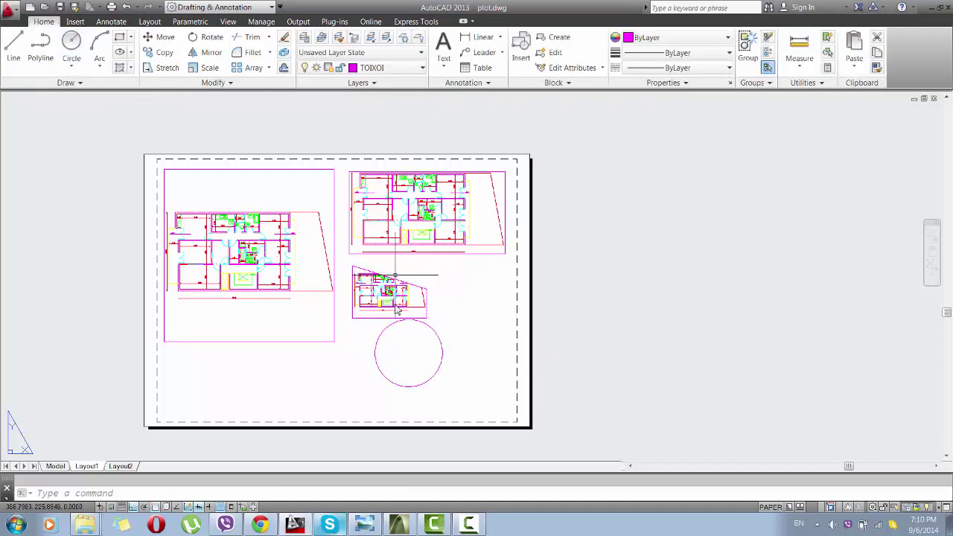
click(150, 22)
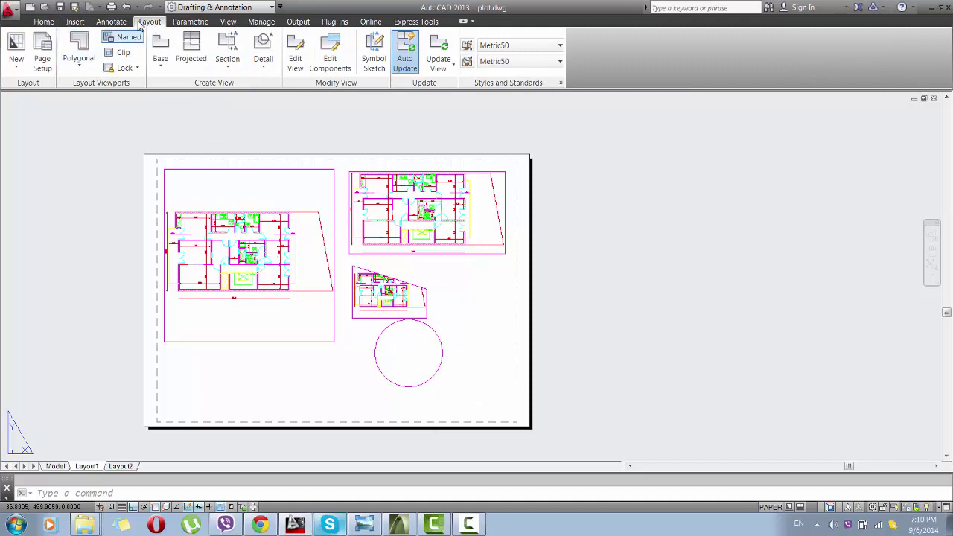
click(80, 65)
click(95, 142)
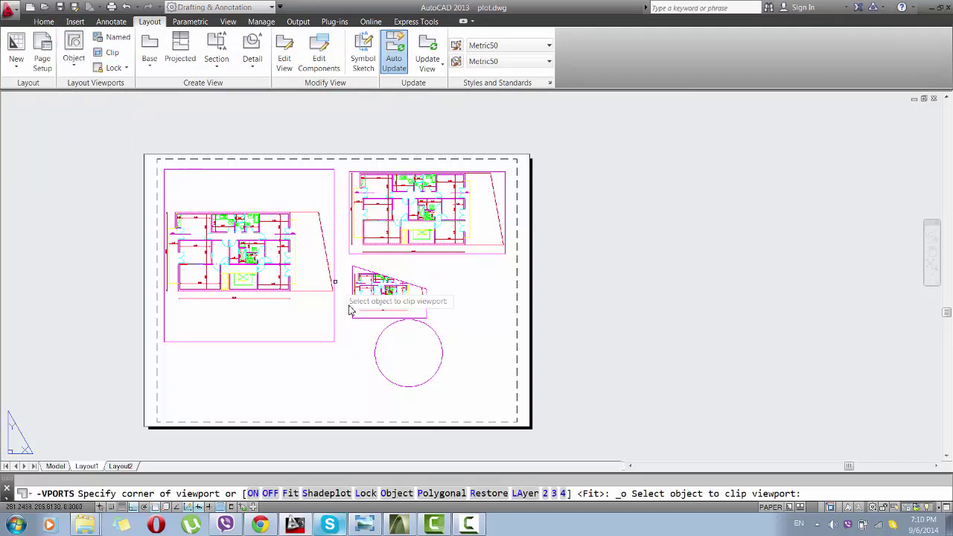
click(381, 338)
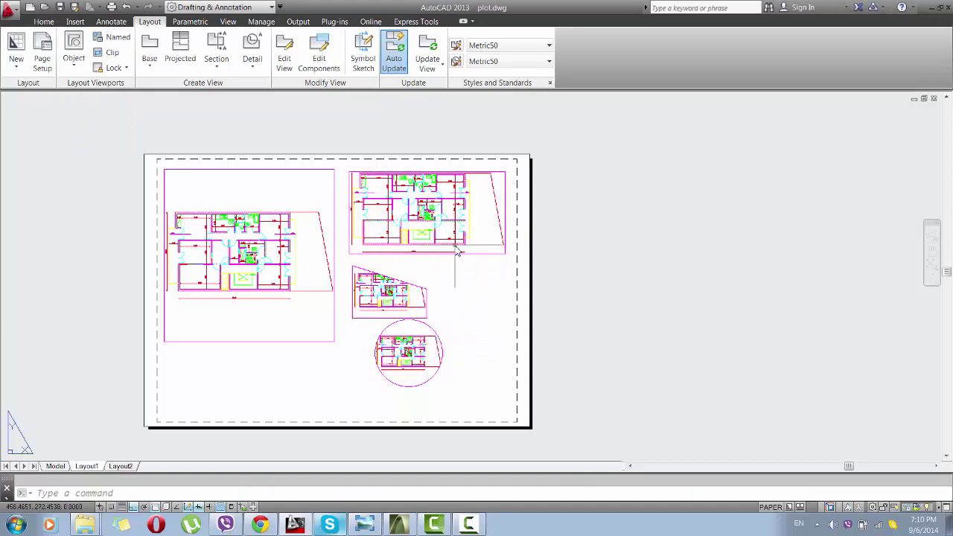
right_click(454, 284)
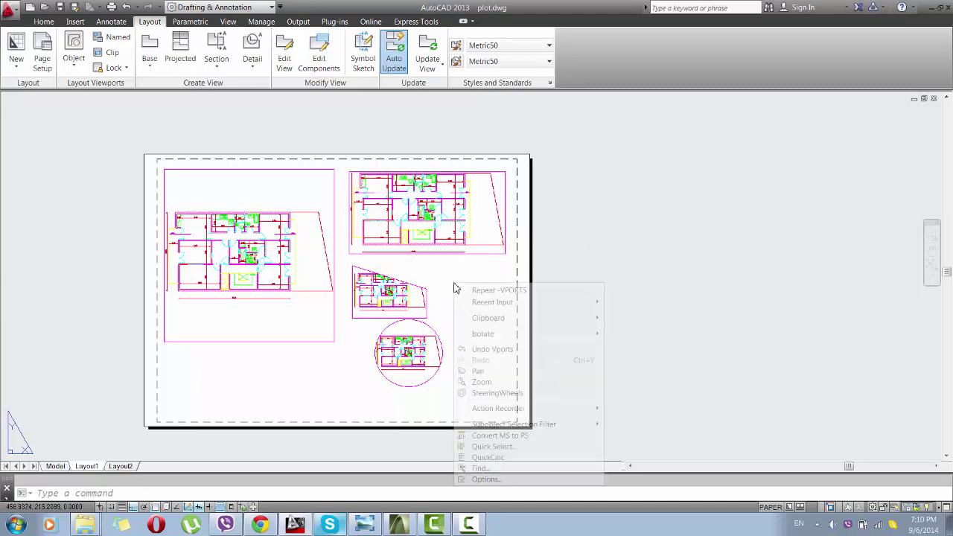
click(488, 479)
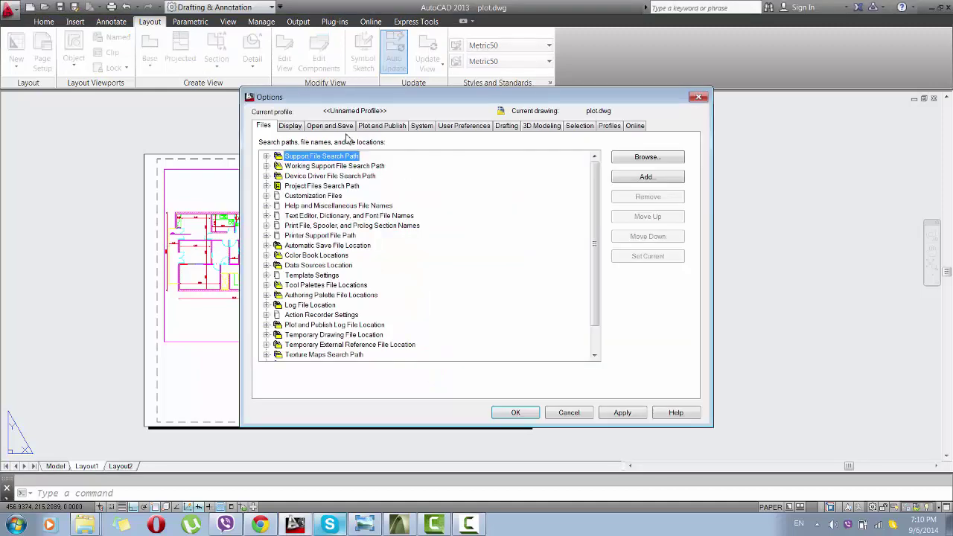
Set the crosshair size to 100 so it spans the full drawing area.
click(292, 126)
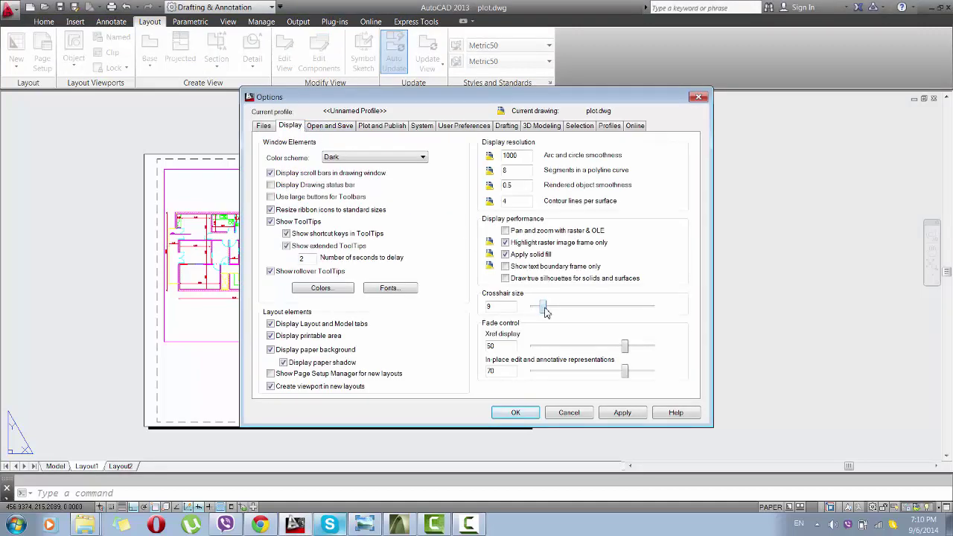
click(535, 414)
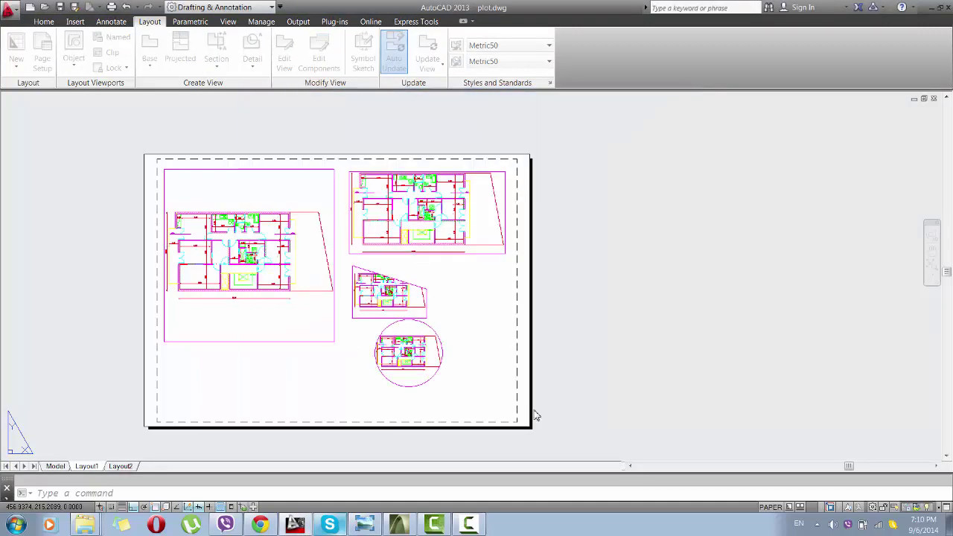
middle_drag(449, 283, 543, 295)
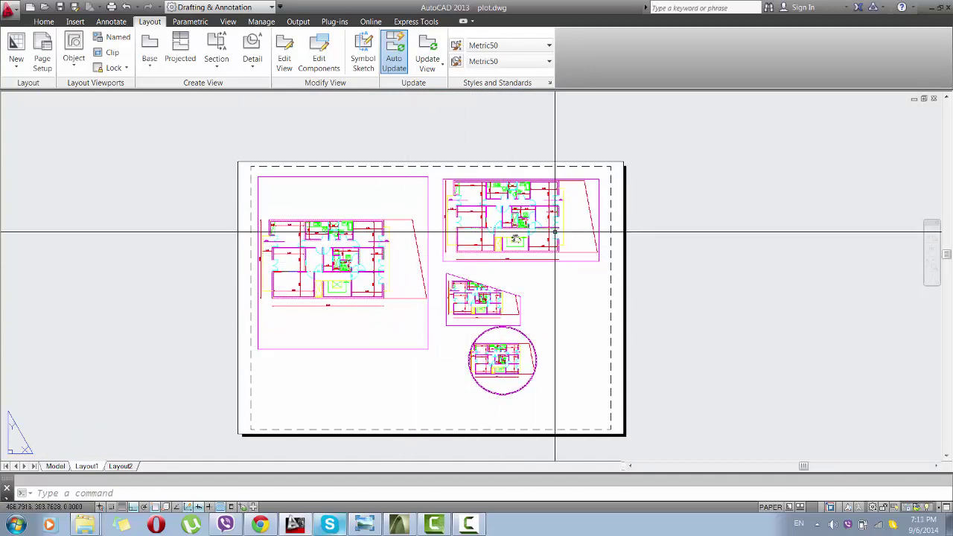
middle_drag(447, 295, 448, 273)
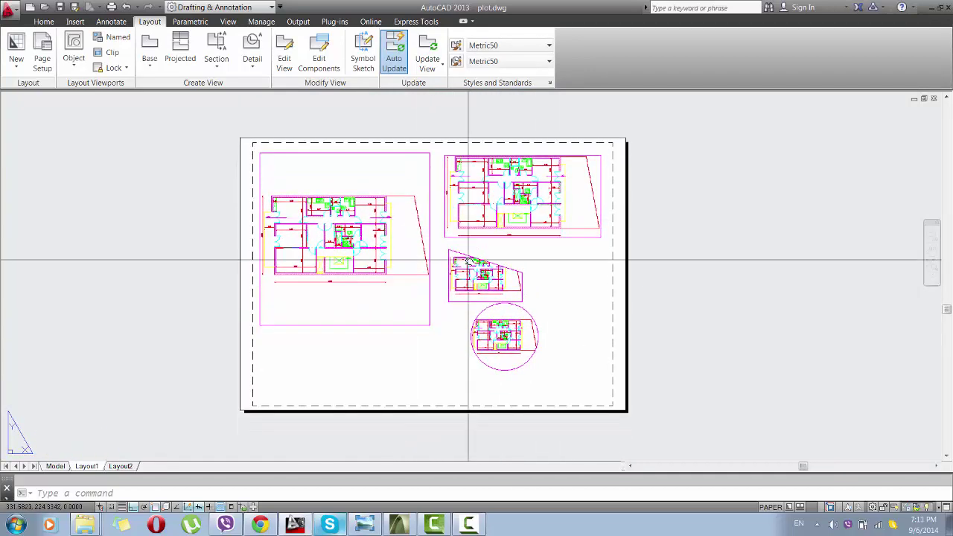
click(43, 22)
click(13, 49)
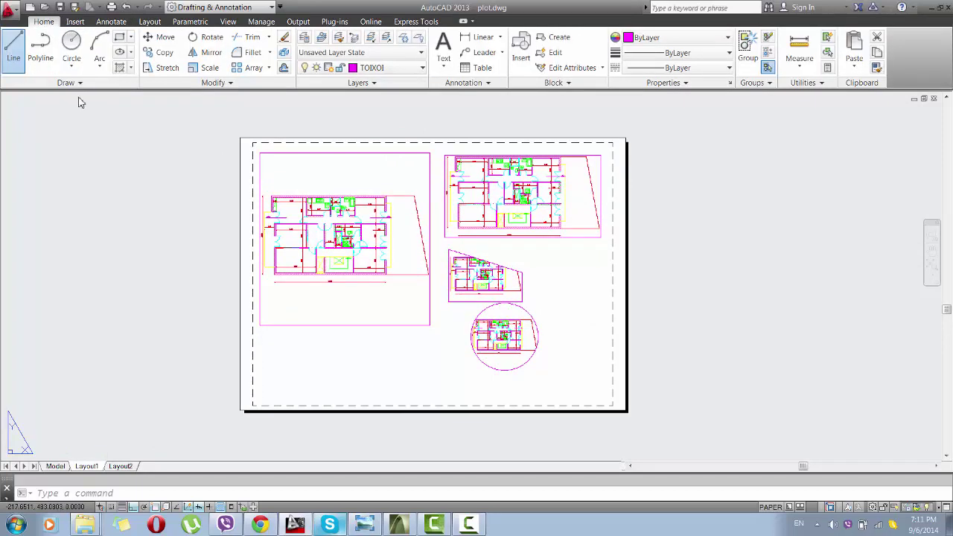
click(302, 377)
click(350, 376)
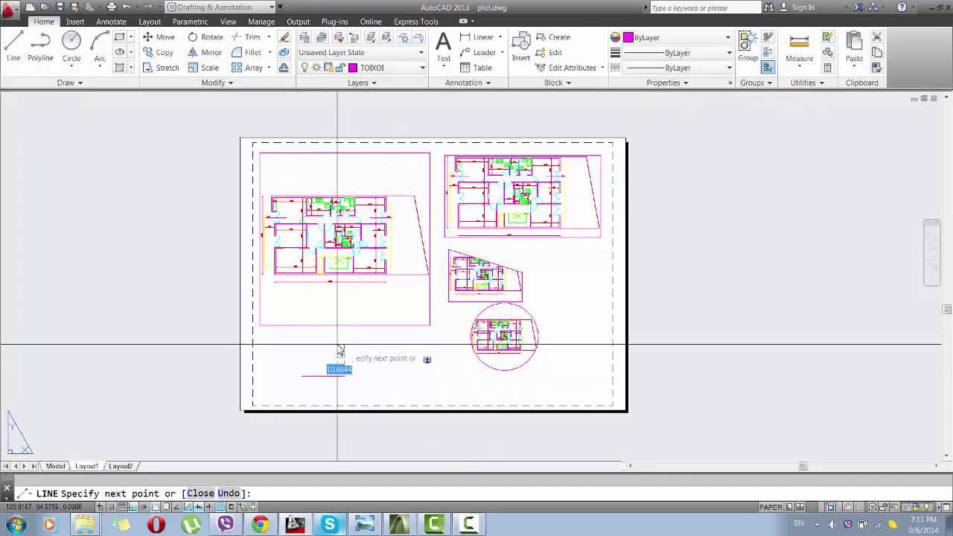
click(338, 345)
right_click(339, 345)
click(360, 354)
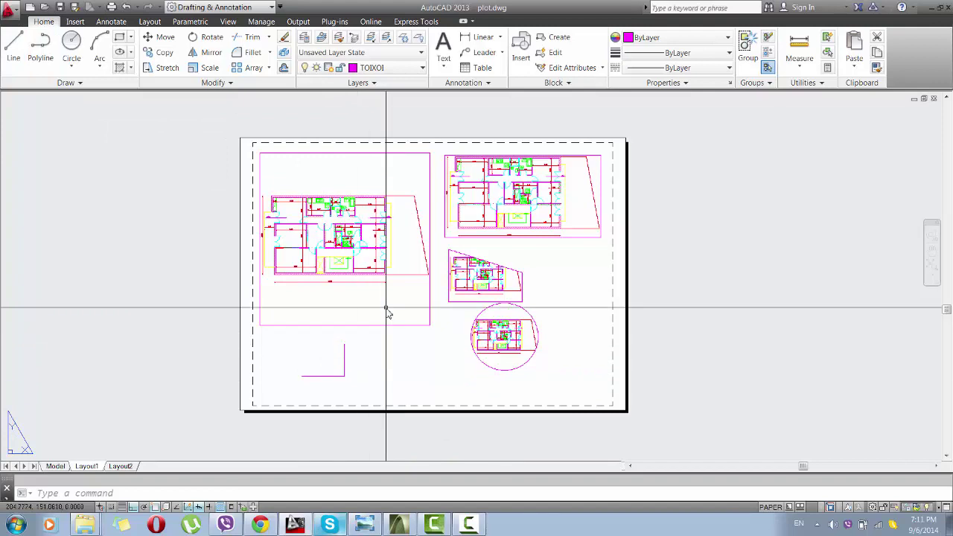
click(363, 344)
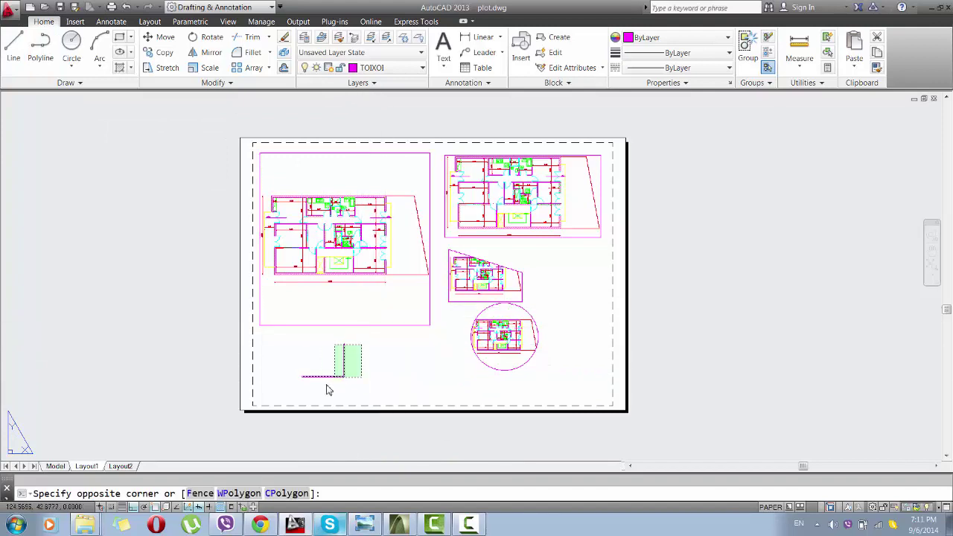
click(322, 385)
key(Delete)
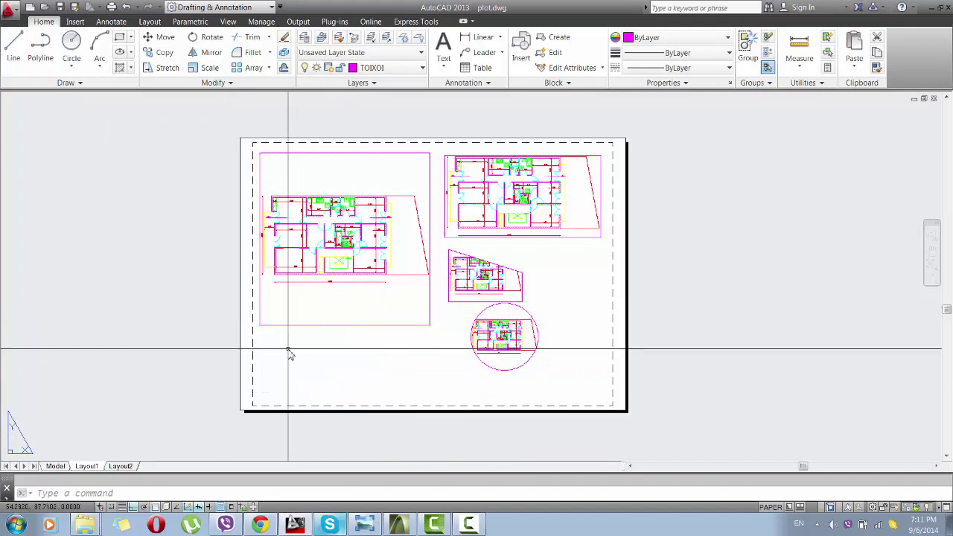
middle_drag(290, 351, 294, 396)
middle_drag(337, 358, 329, 338)
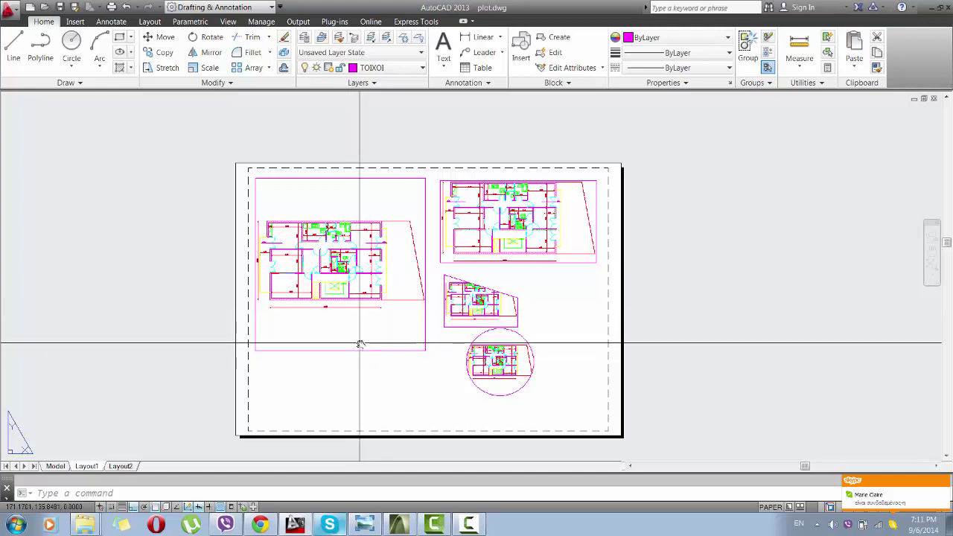
Enter the large left viewport, zoom its floor plan in and out, then exit to the sheet.
double_click(358, 328)
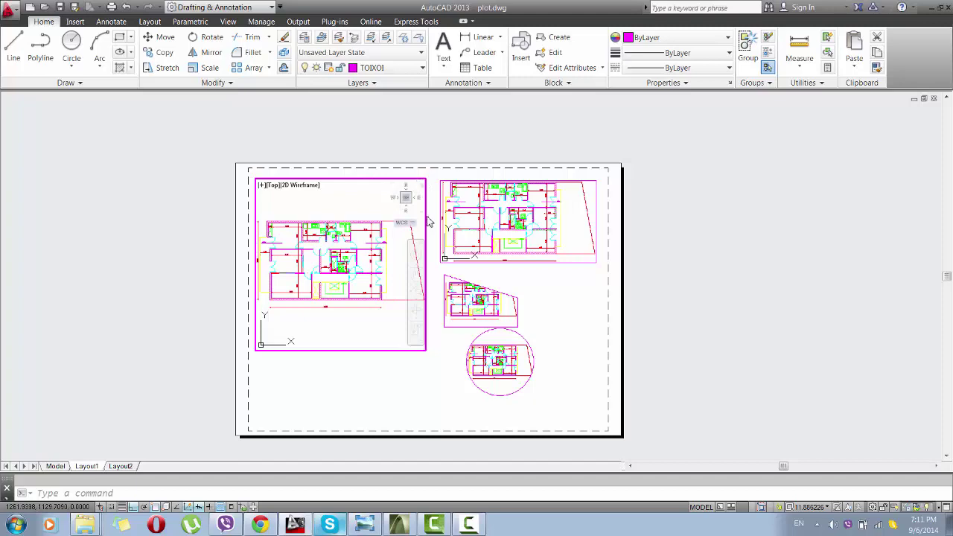
scroll(355, 257, up, 2)
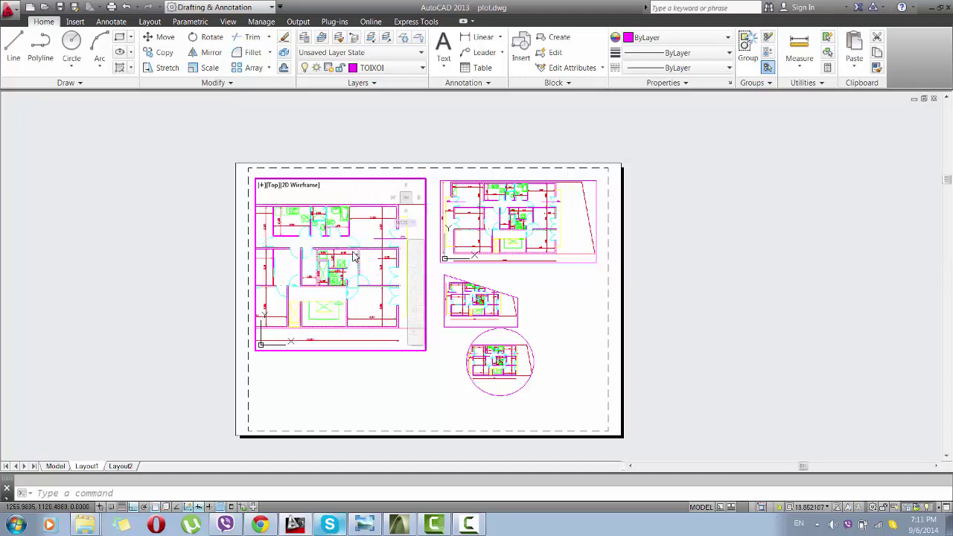
scroll(355, 257, up, 1)
scroll(355, 257, down, 1)
scroll(354, 257, down, 3)
scroll(355, 257, down, 1)
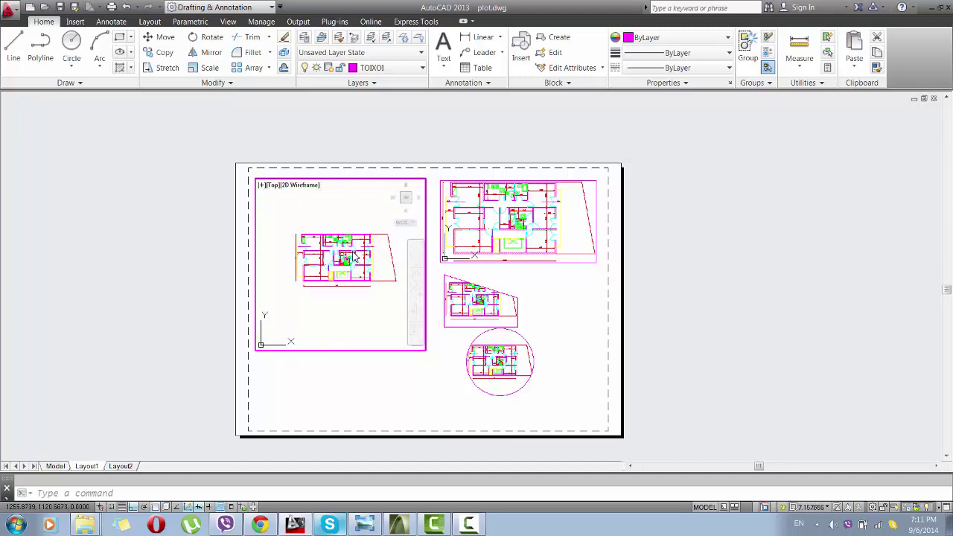
scroll(355, 257, up, 2)
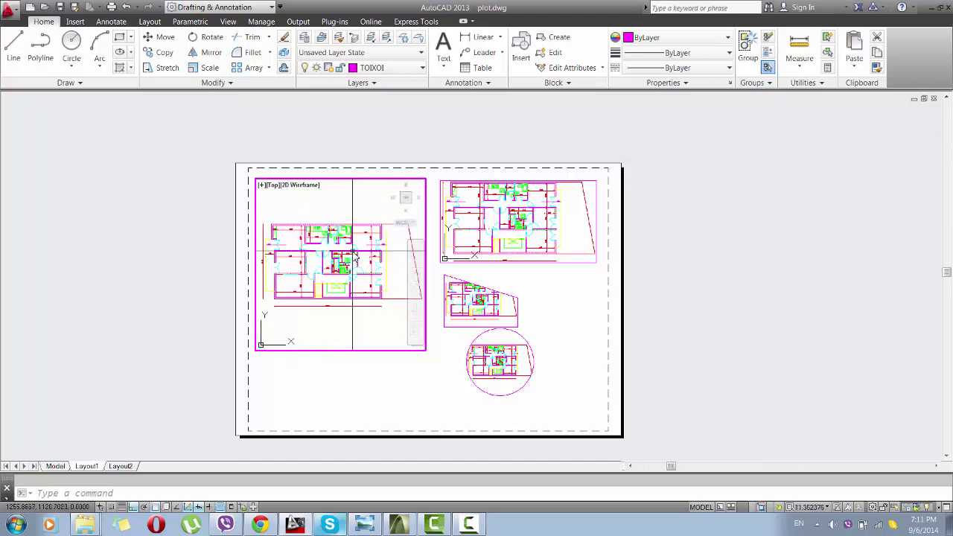
double_click(350, 397)
scroll(383, 335, down, 2)
scroll(383, 335, down, 2)
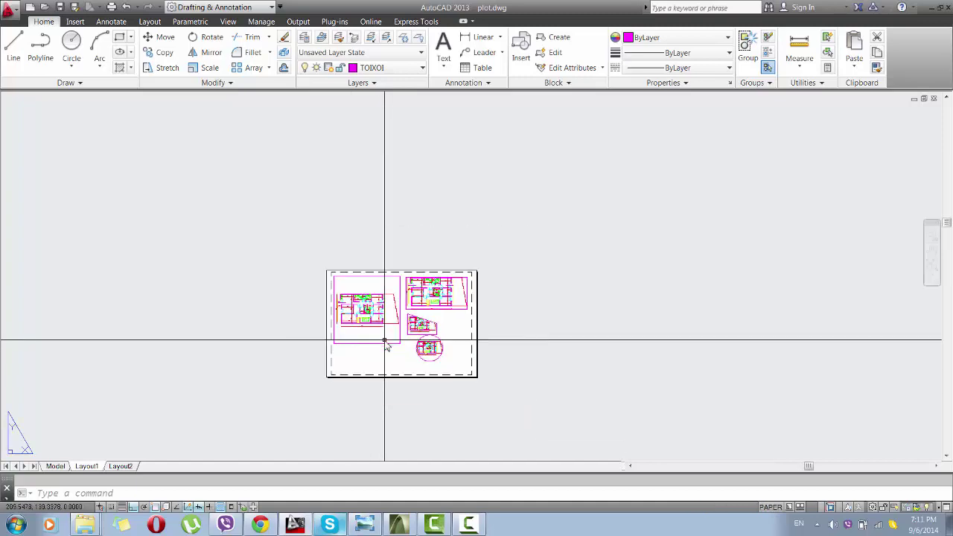
scroll(384, 342, up, 10)
scroll(384, 343, down, 6)
mouse_move(385, 342)
middle_down()
mouse_move(373, 340)
mouse_move(397, 308)
middle_up()
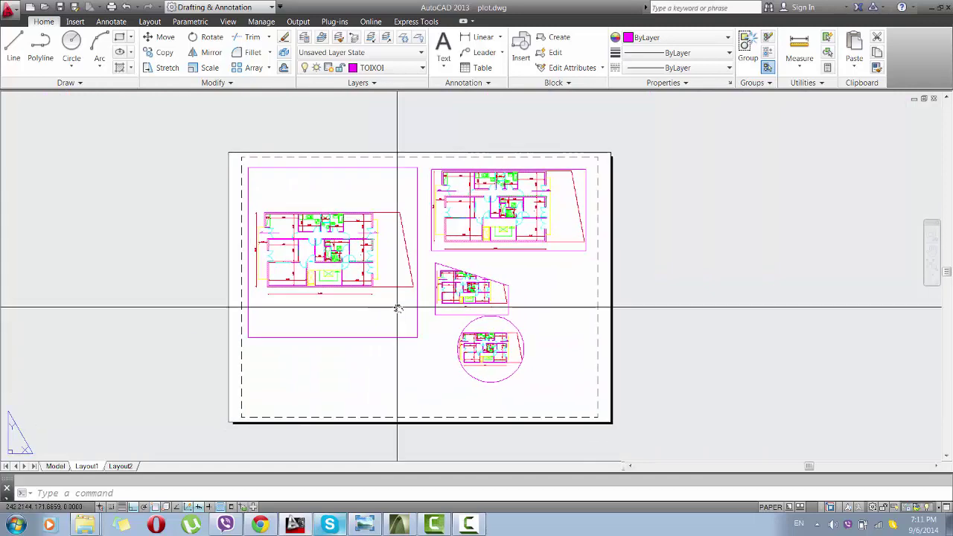
Re-enter the left viewport and readjust the zoom on the floor plan.
double_click(360, 305)
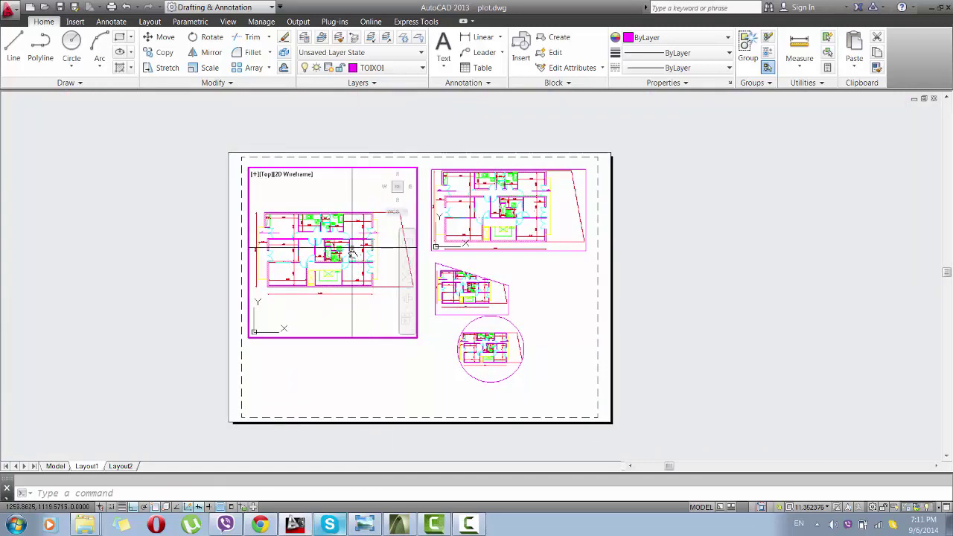
scroll(330, 257, up, 5)
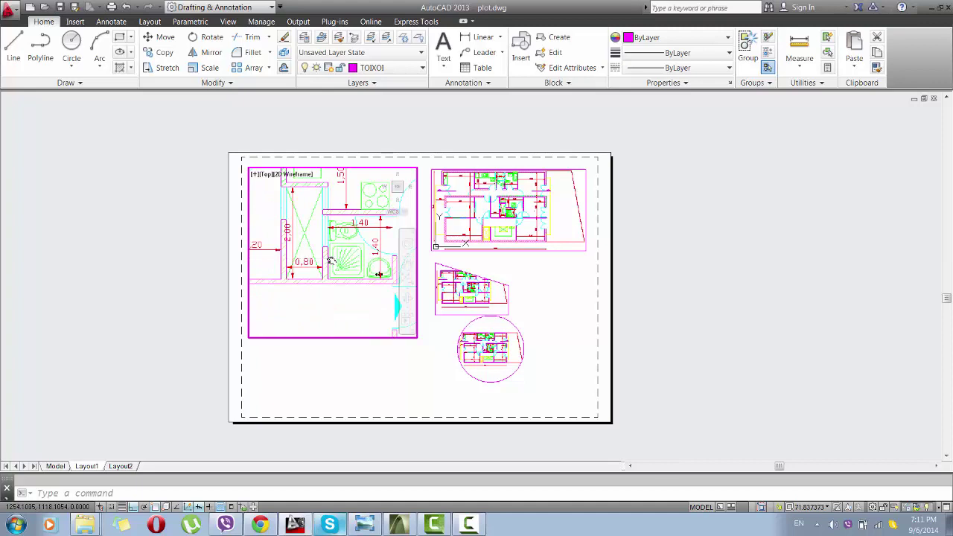
scroll(330, 260, down, 5)
scroll(331, 257, down, 2)
scroll(330, 257, up, 1)
text(Z)
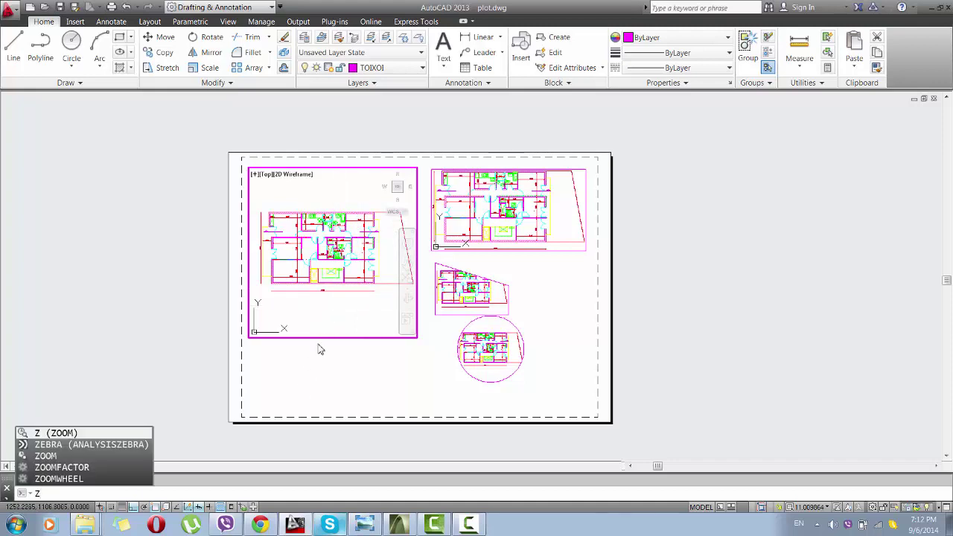
Zoom the left viewport's plan to scale 1000/100xp and return to paper space.
key(Return)
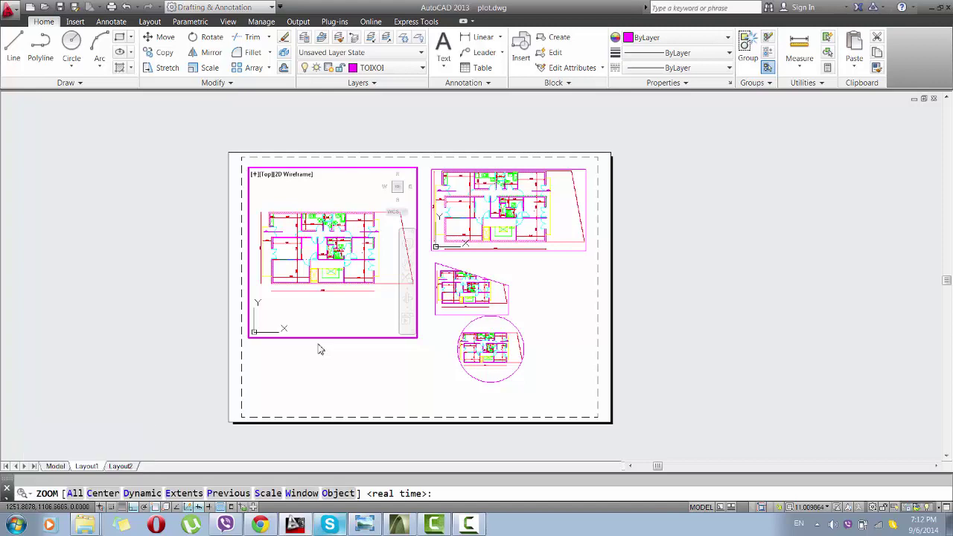
click(270, 494)
text(1000/100xp)
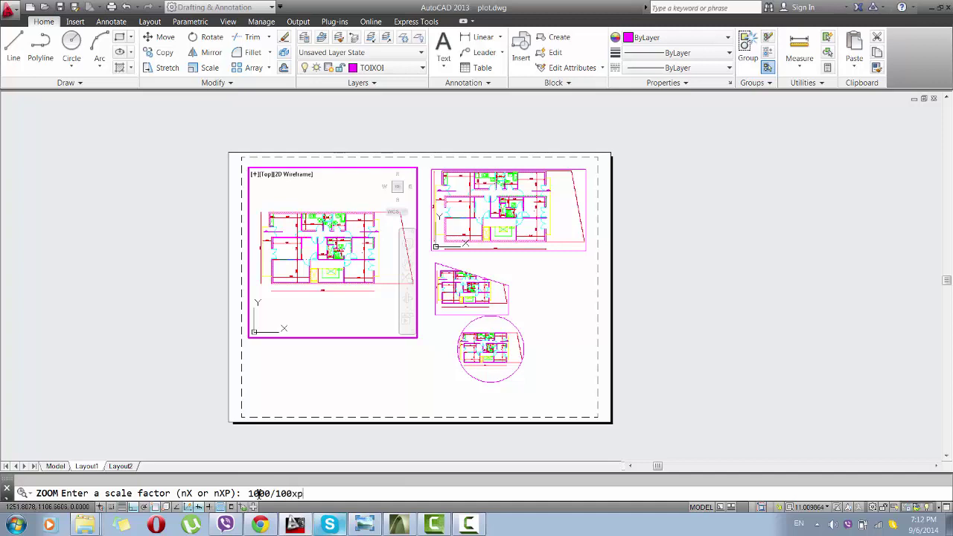
key(Return)
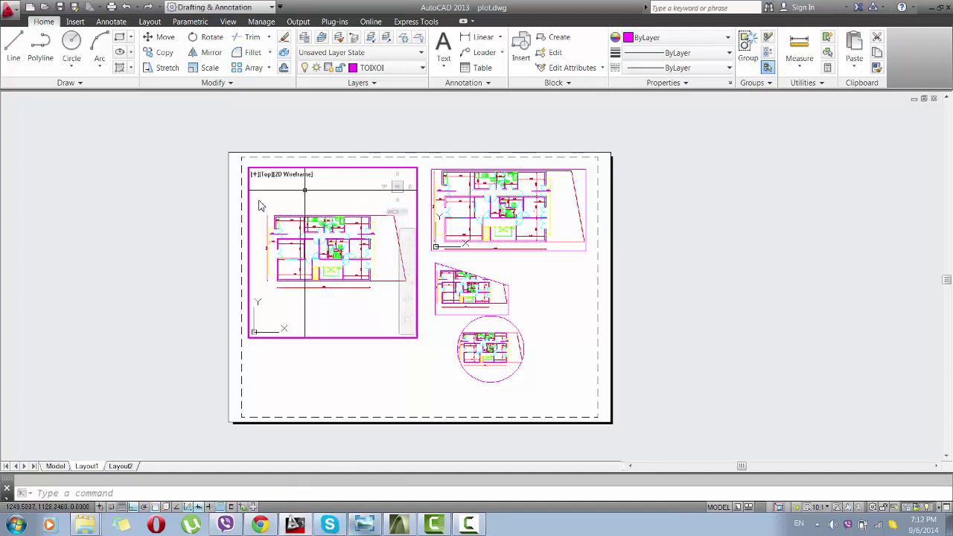
mouse_move(303, 216)
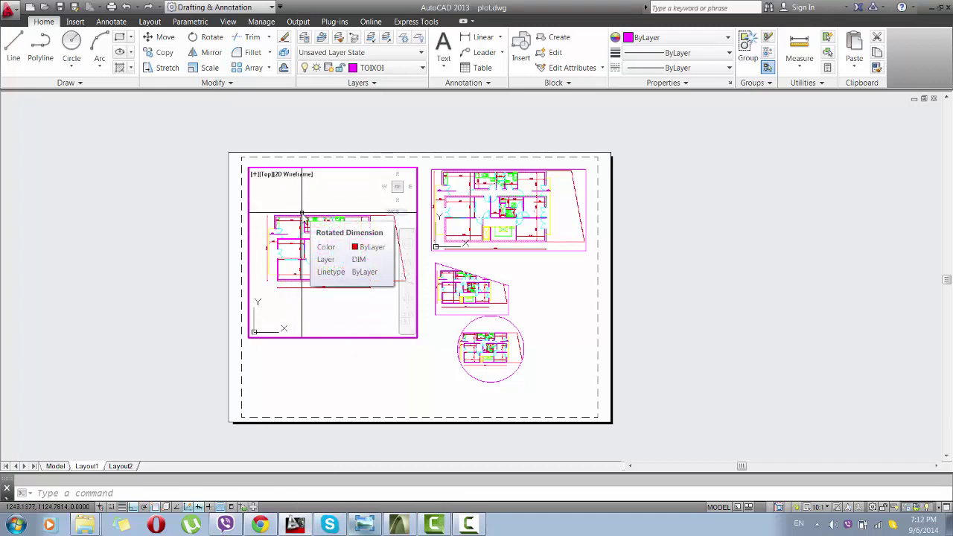
double_click(335, 356)
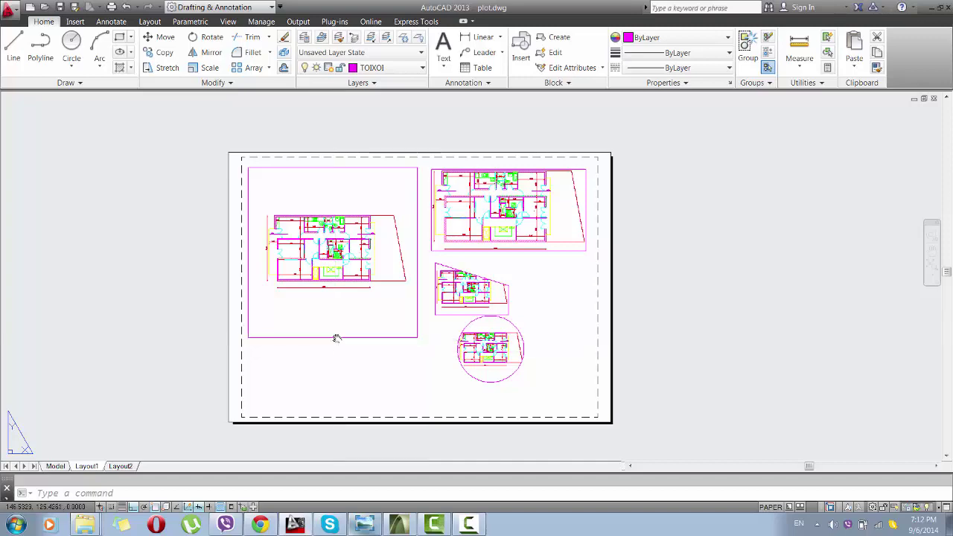
Scale the upper-right viewport's plan to 1000/50xp, nudge it into place, and exit to paper space.
scroll(328, 343, up, 3)
scroll(321, 345, down, 3)
middle_drag(321, 345, 291, 340)
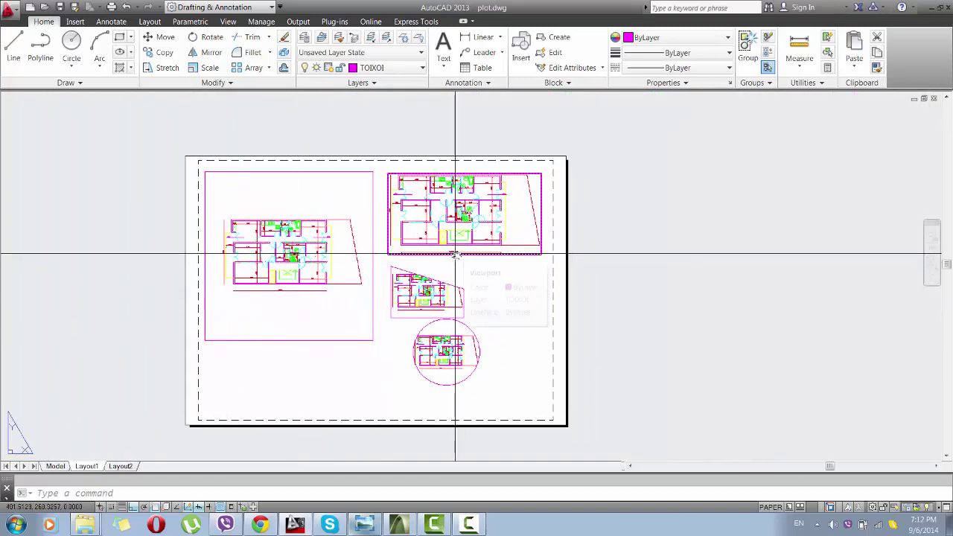
double_click(441, 209)
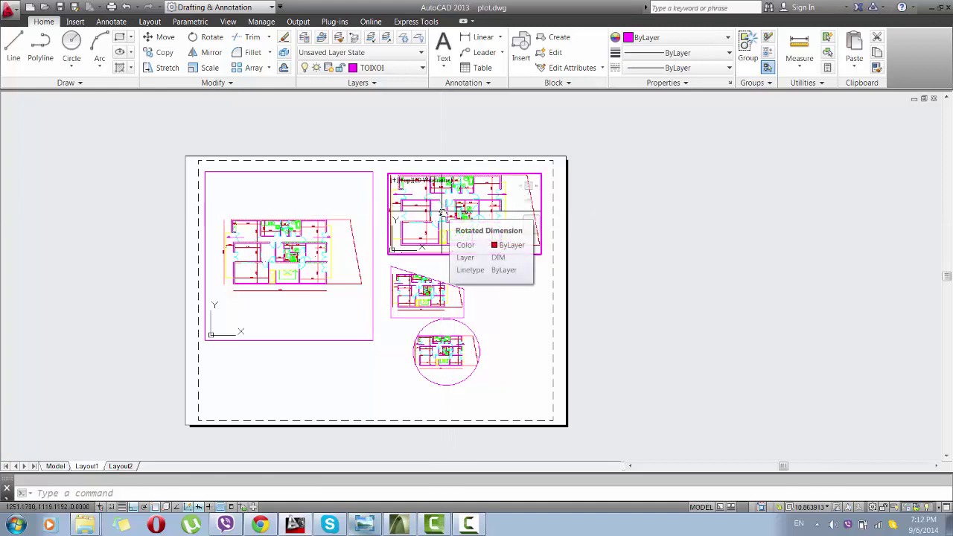
text(z)
key(Return)
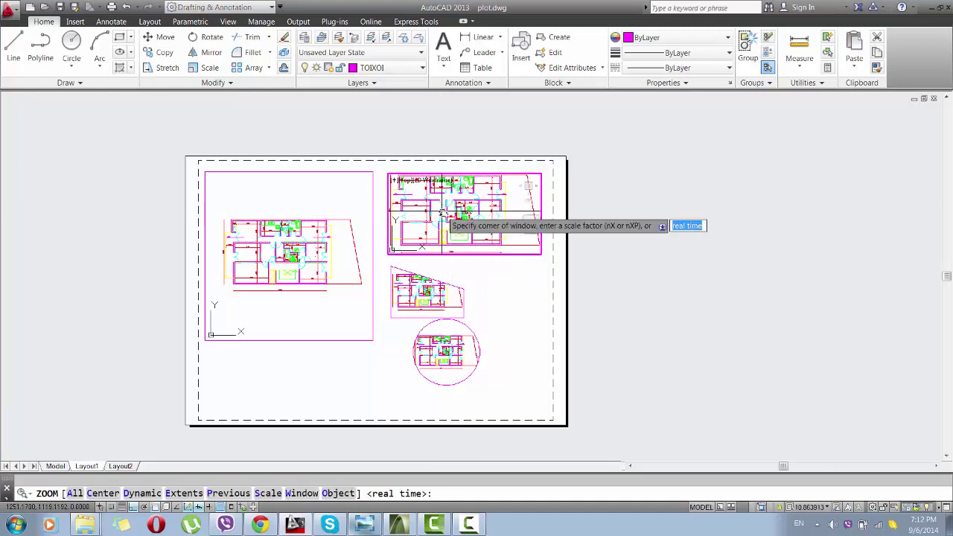
key(Return)
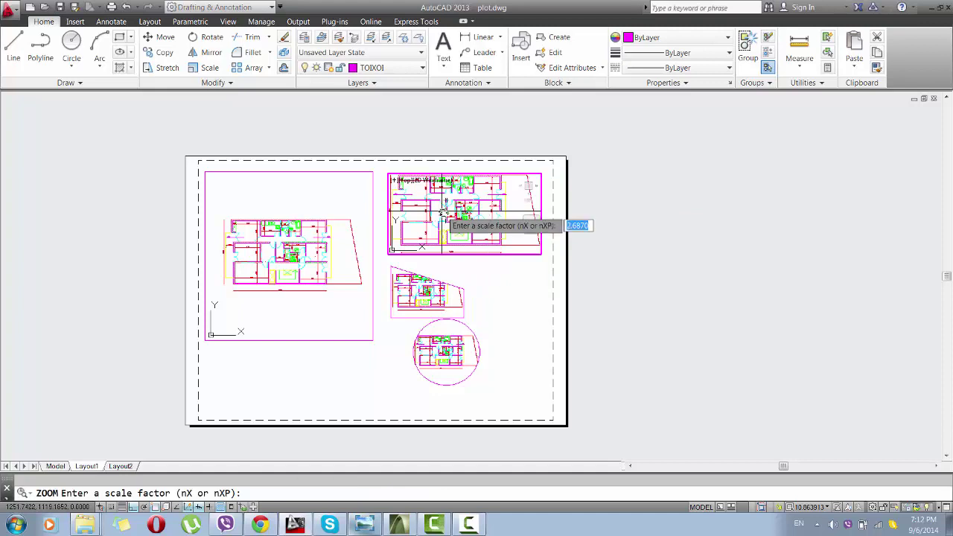
text(1000/50xp)
key(Return)
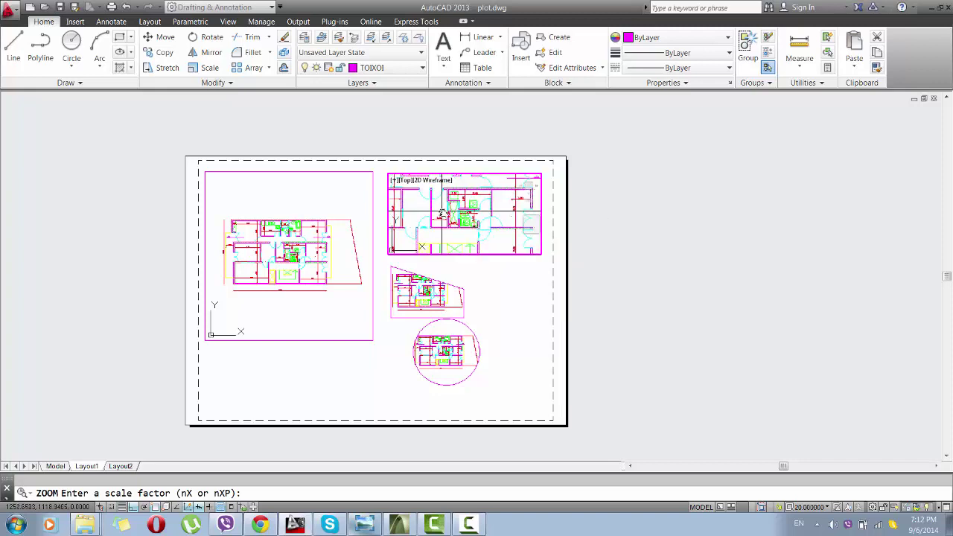
mouse_move(488, 215)
middle_down()
mouse_move(503, 221)
mouse_move(488, 231)
middle_up()
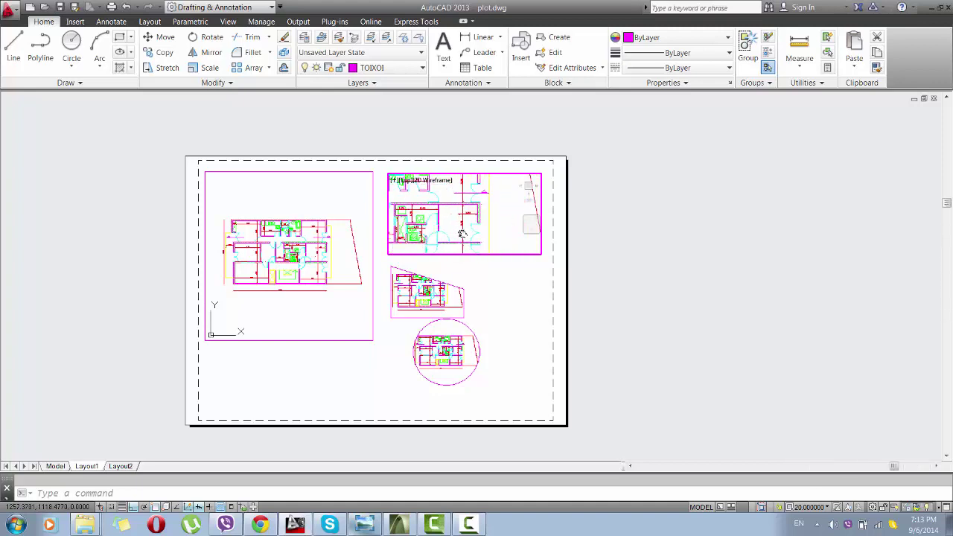
double_click(510, 307)
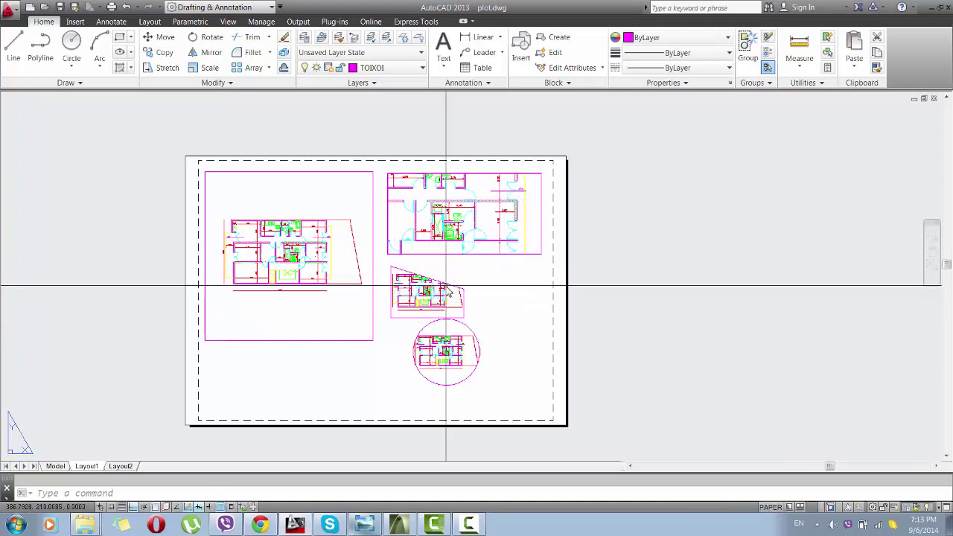
Delete the tilted middle viewport and enlarge the circular viewport's radius.
click(450, 293)
key(Delete)
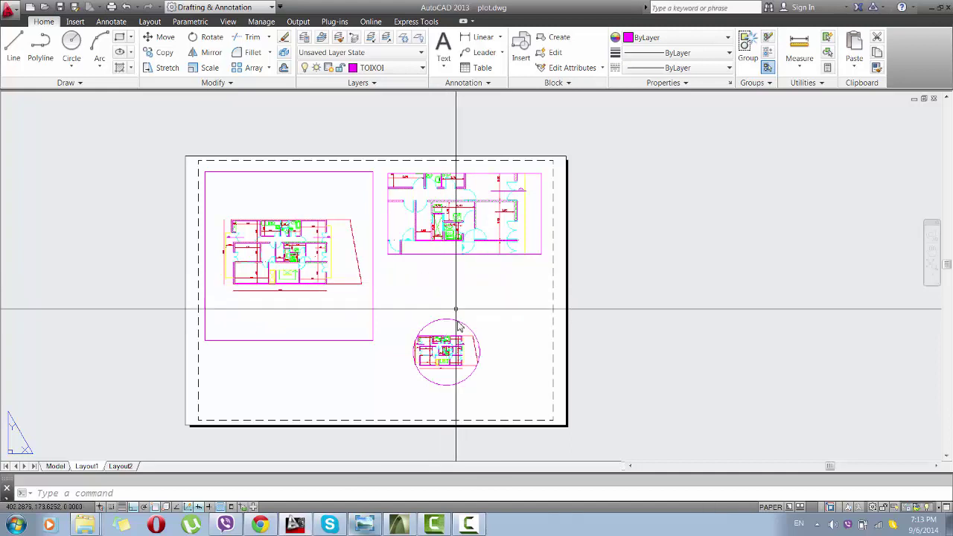
click(458, 319)
click(446, 320)
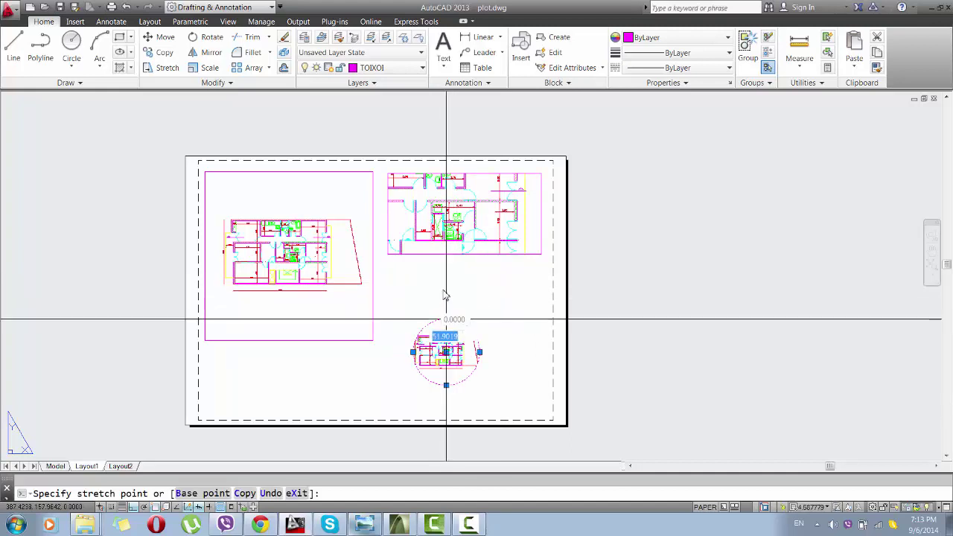
click(447, 283)
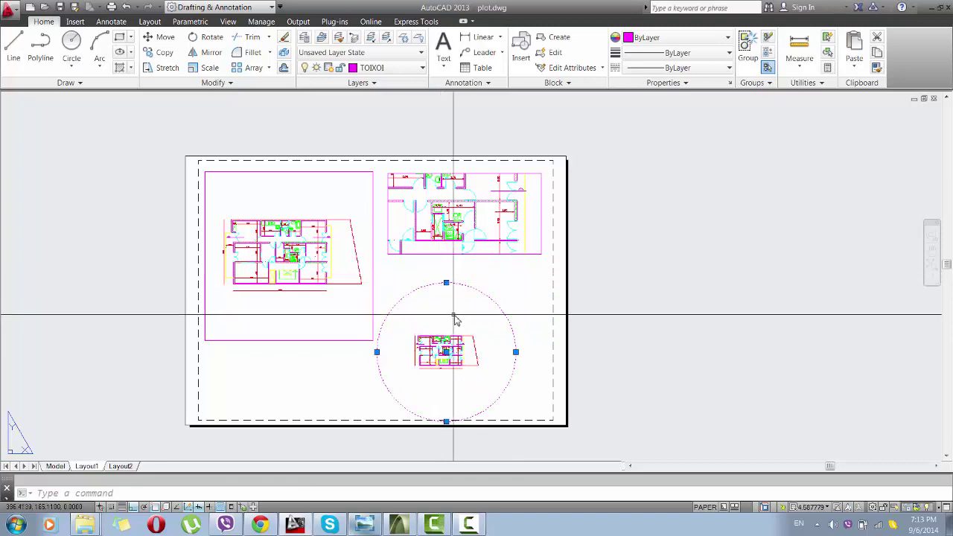
Zoom and pan the circular viewport onto the bathroom fixtures, then return to paper space.
middle_drag(456, 320, 470, 245)
double_click(454, 295)
scroll(432, 335, up, 3)
scroll(451, 323, up, 2)
mouse_move(451, 324)
middle_down()
mouse_move(393, 370)
mouse_move(532, 269)
mouse_move(513, 300)
middle_up()
double_click(532, 268)
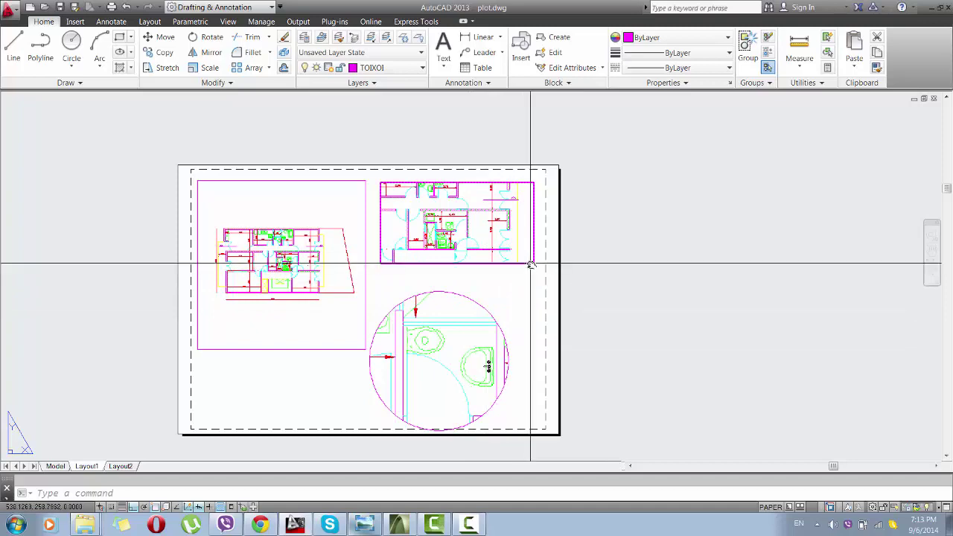
scroll(269, 209, up, 2)
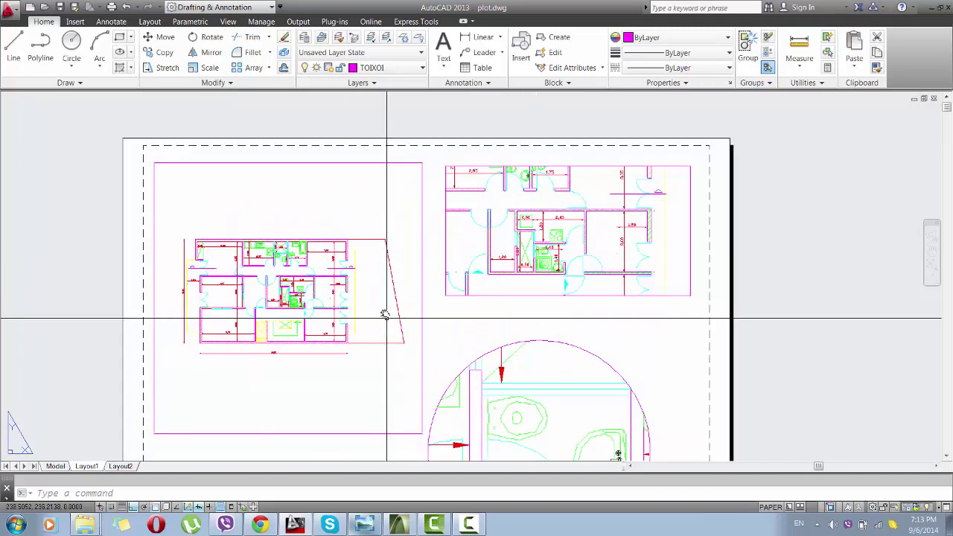
Create a small rectangular viewport beside the top-right floor plan.
click(150, 21)
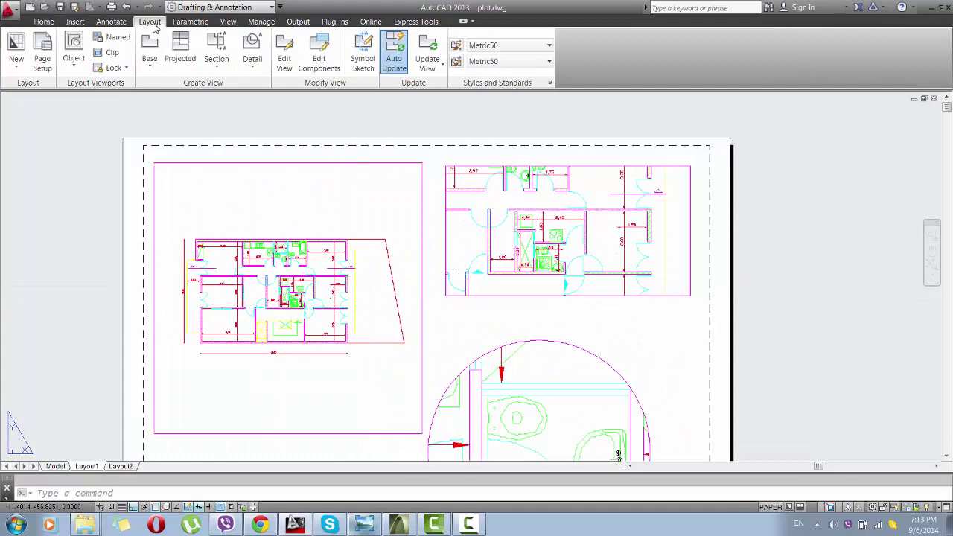
click(74, 68)
click(93, 87)
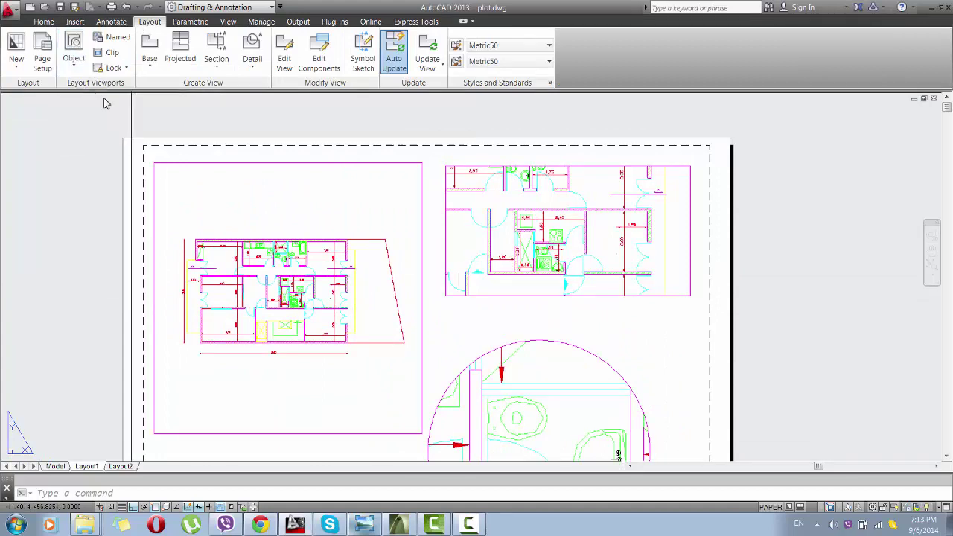
click(336, 188)
click(414, 223)
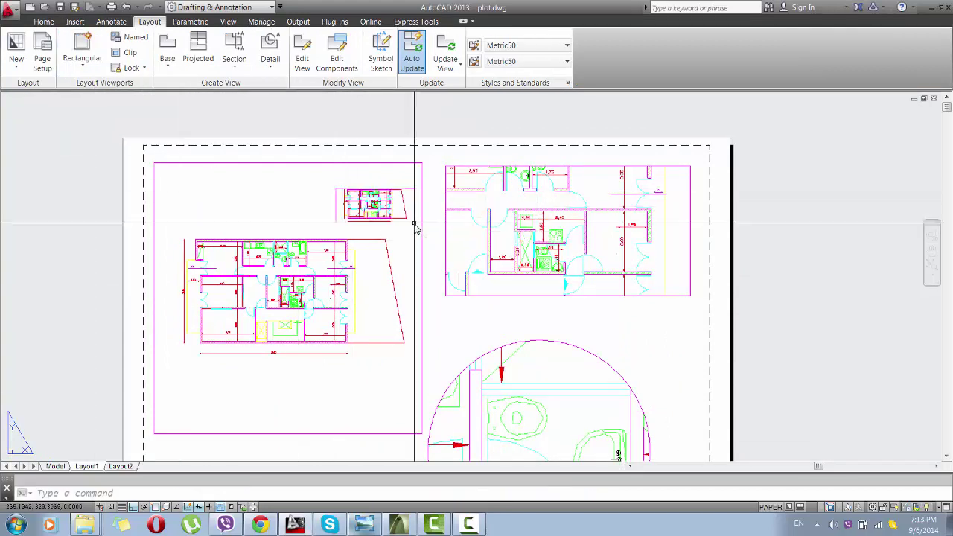
Switch in and out of the small and large left viewports, zooming inside them.
click(336, 196)
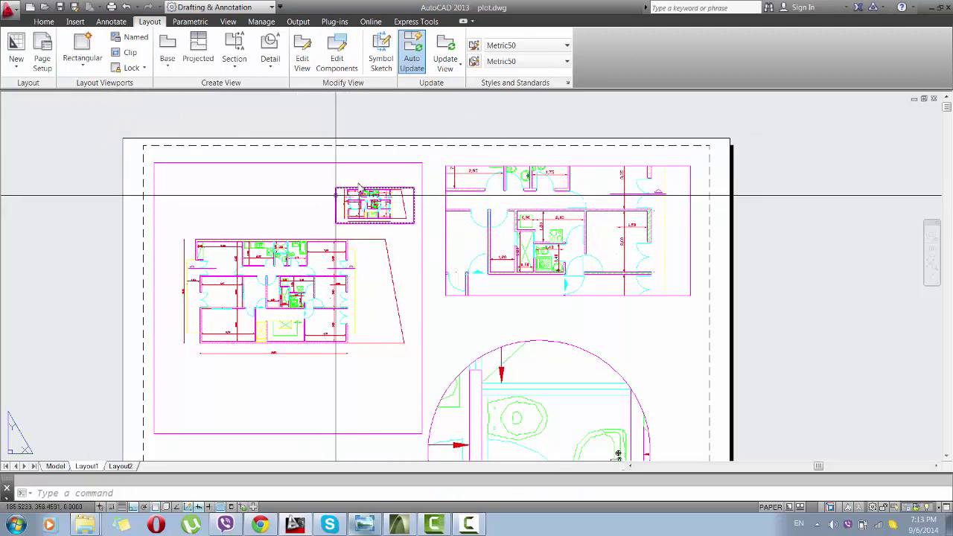
double_click(379, 205)
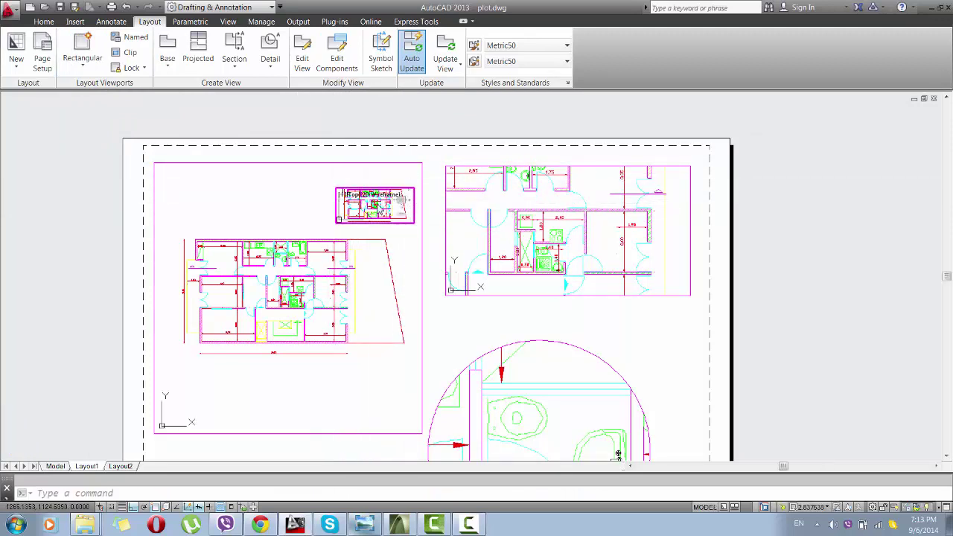
scroll(363, 206, up, 3)
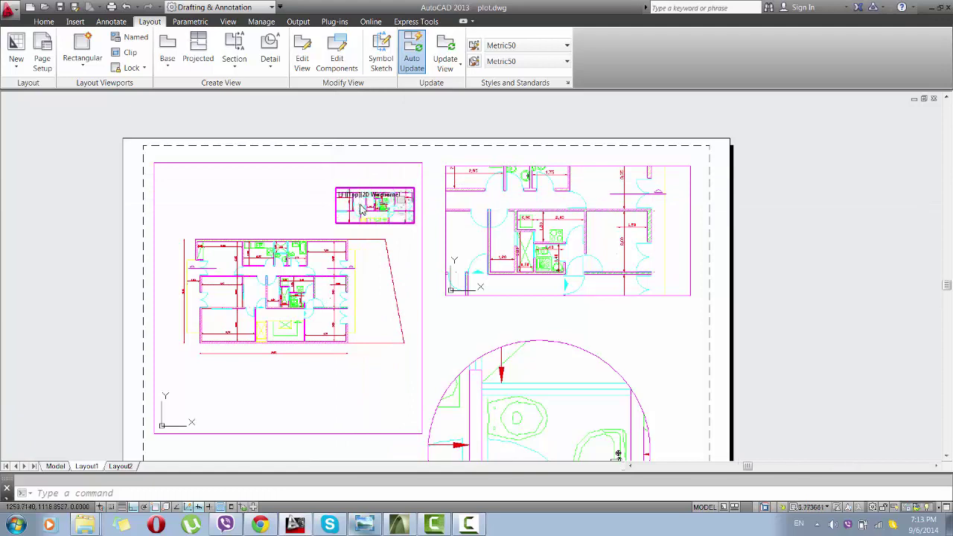
double_click(438, 191)
click(363, 202)
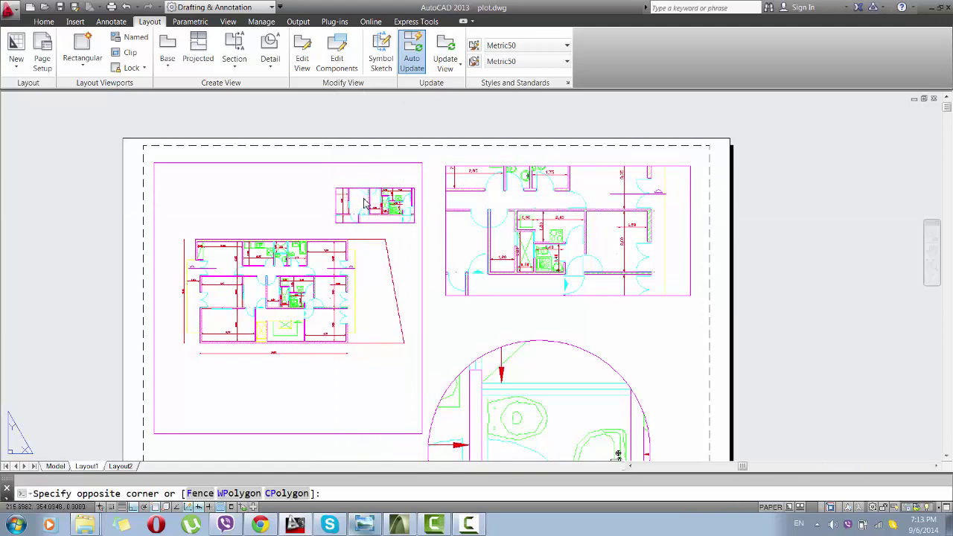
double_click(364, 204)
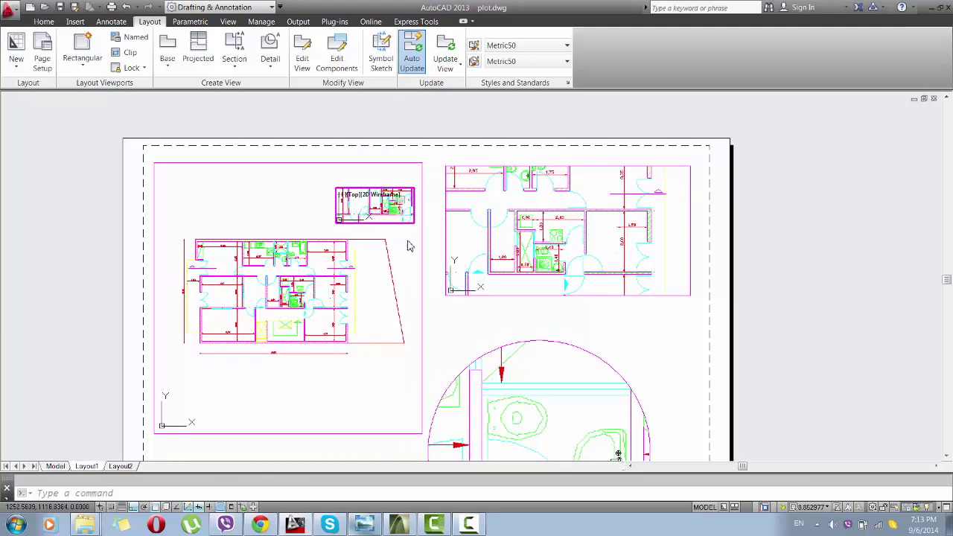
double_click(380, 212)
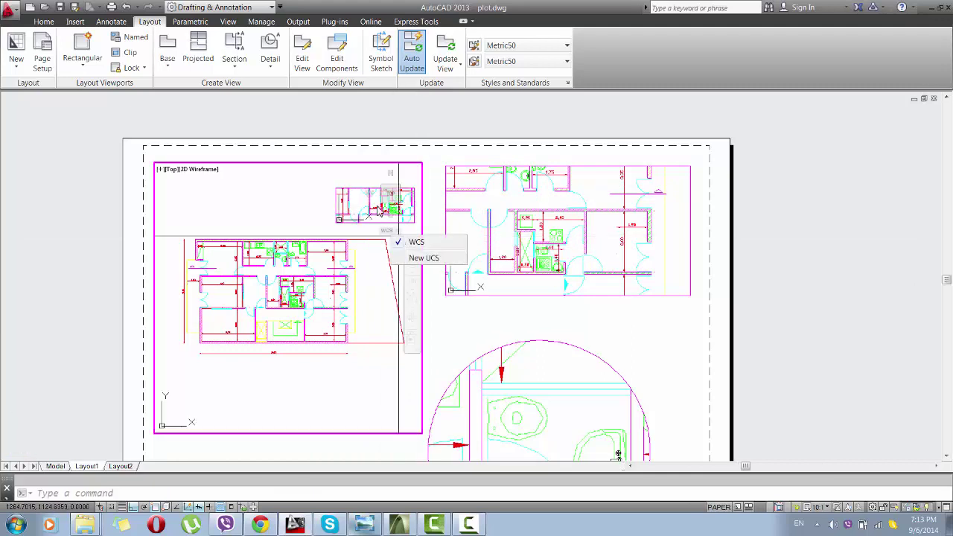
double_click(430, 216)
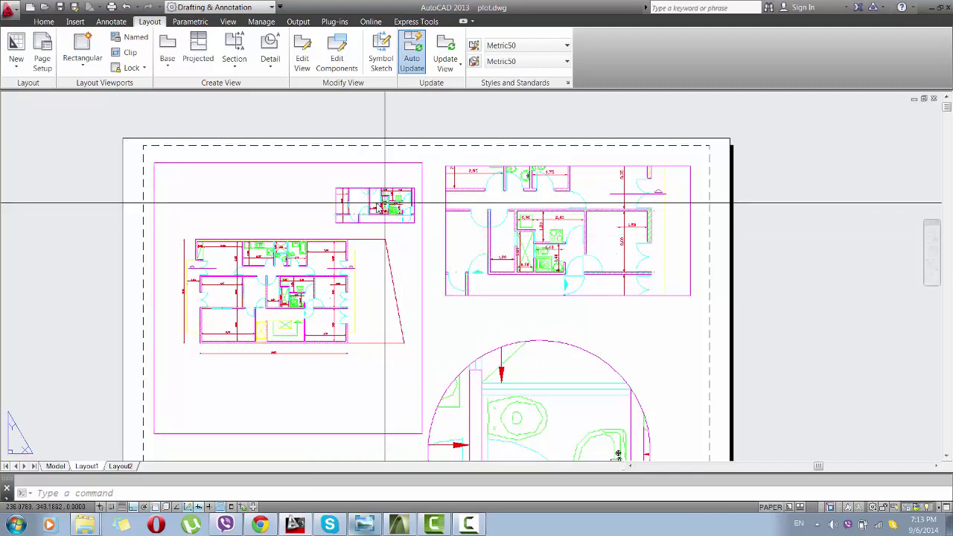
click(361, 208)
double_click(361, 208)
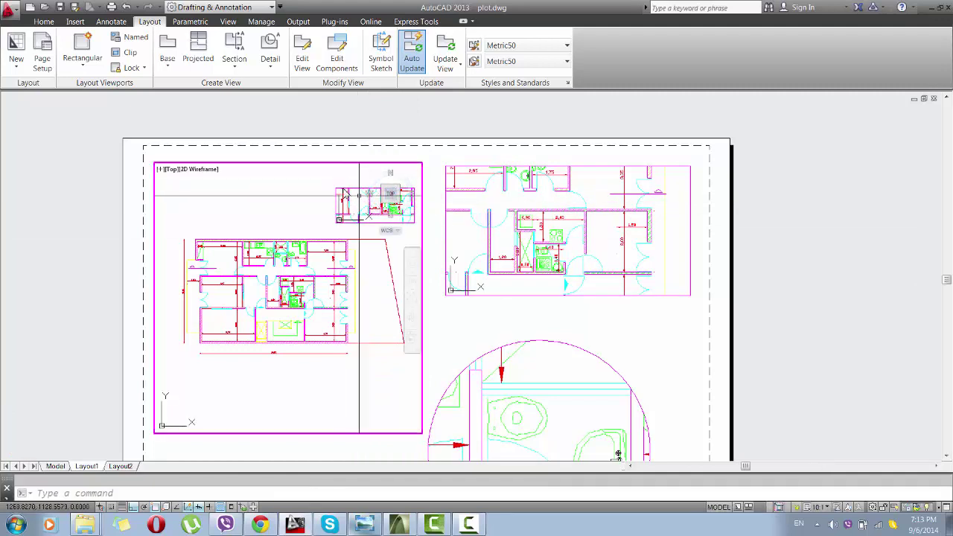
double_click(439, 209)
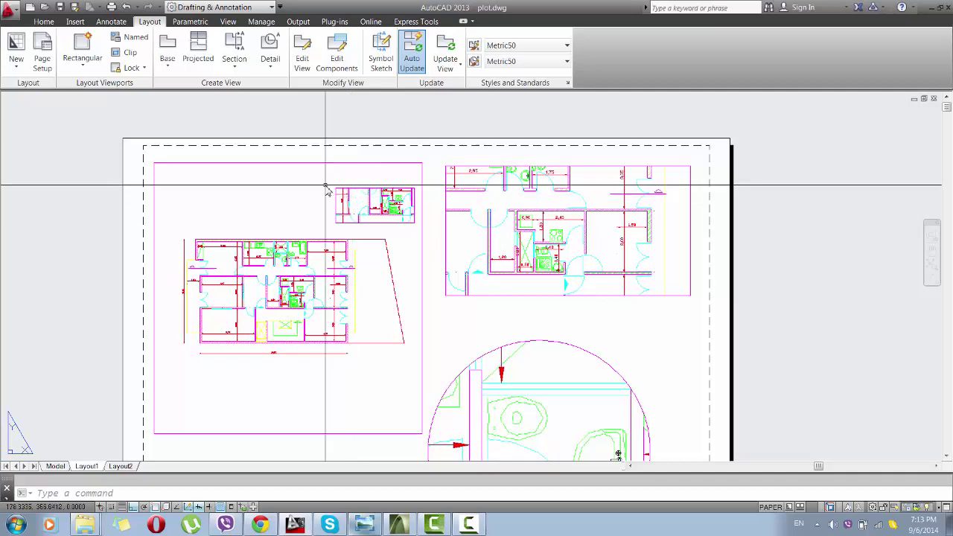
double_click(362, 200)
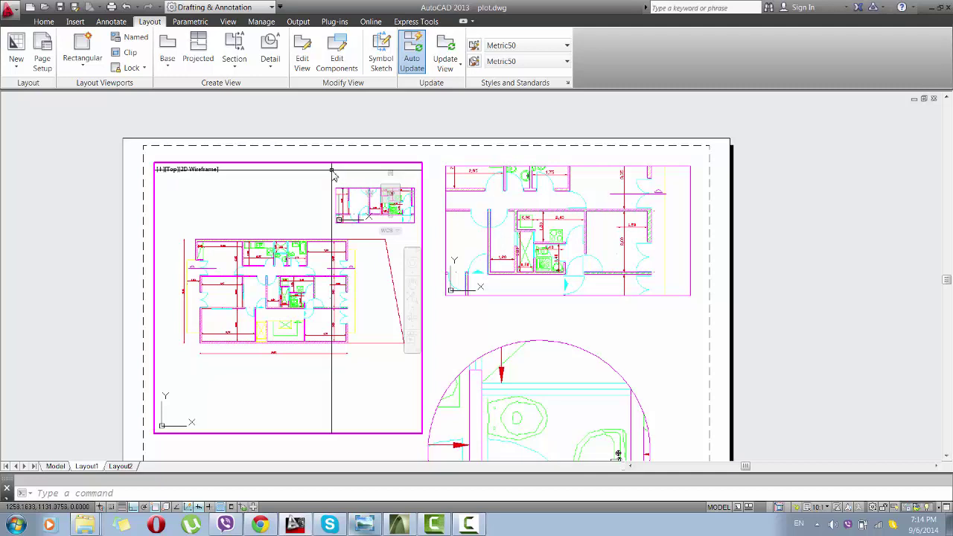
Cycle the active viewport with Ctrl+R back to the small top viewport.
key(ctrl+r)
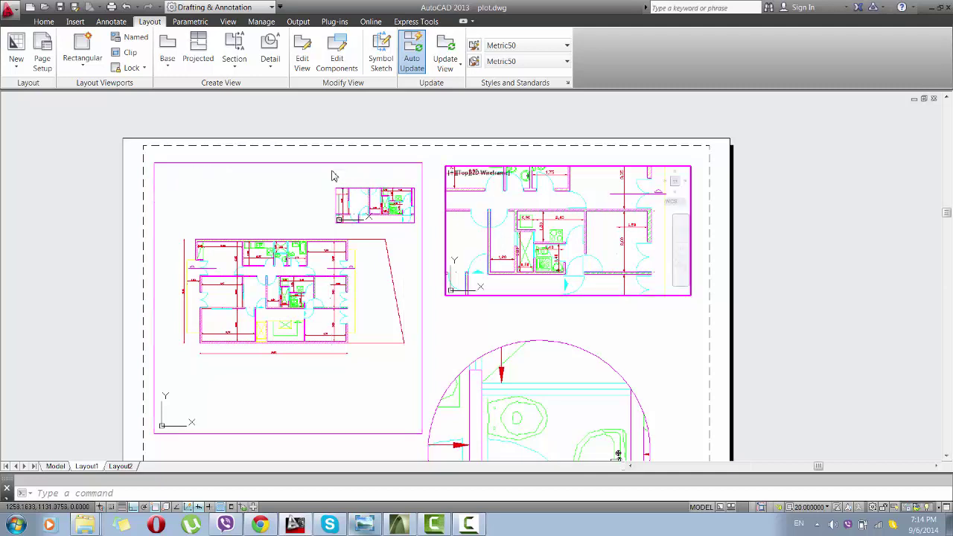
key(ctrl+r)
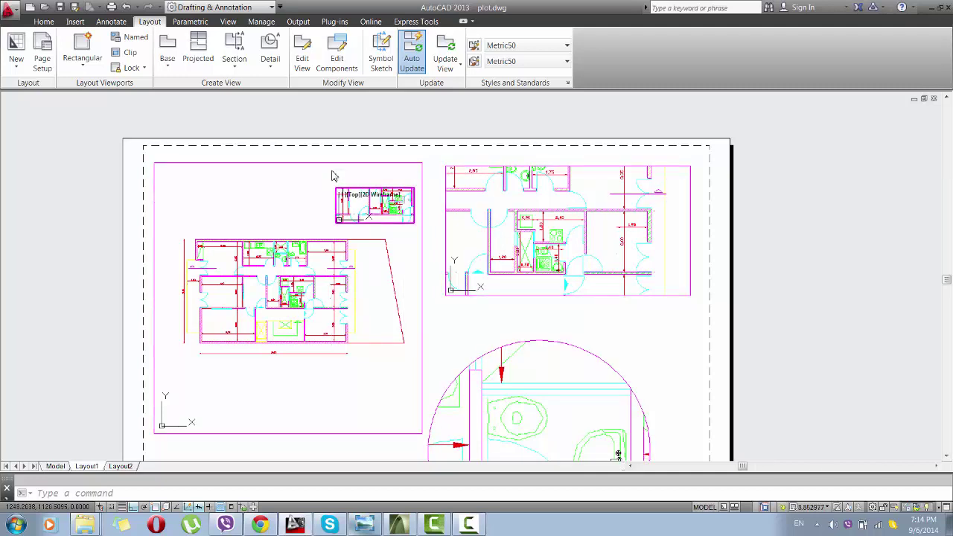
key(ctrl+r)
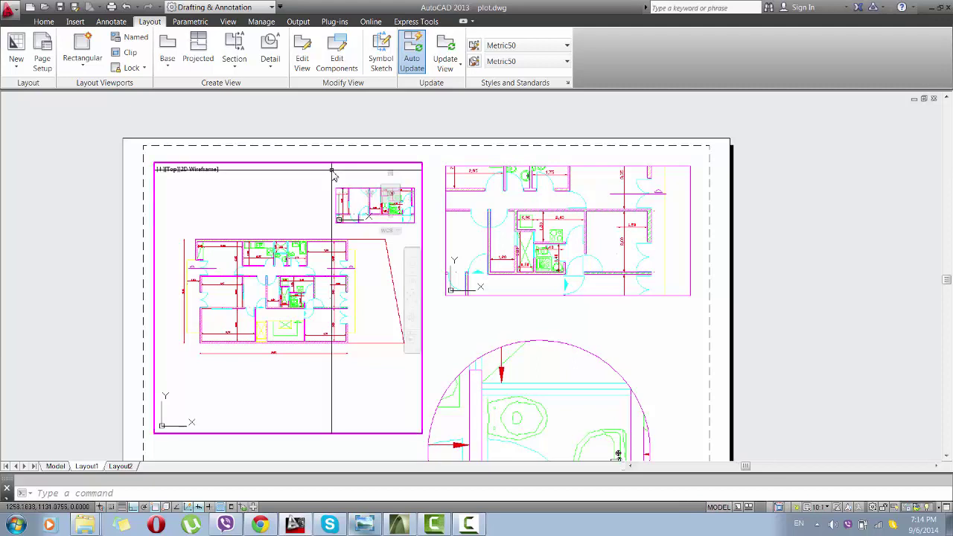
key(ctrl+r)
key(ctrl+r)
key(ctrl+r)
key(ctrl+r)
Return to paper space and delete the small top floor-plan viewport.
double_click(436, 179)
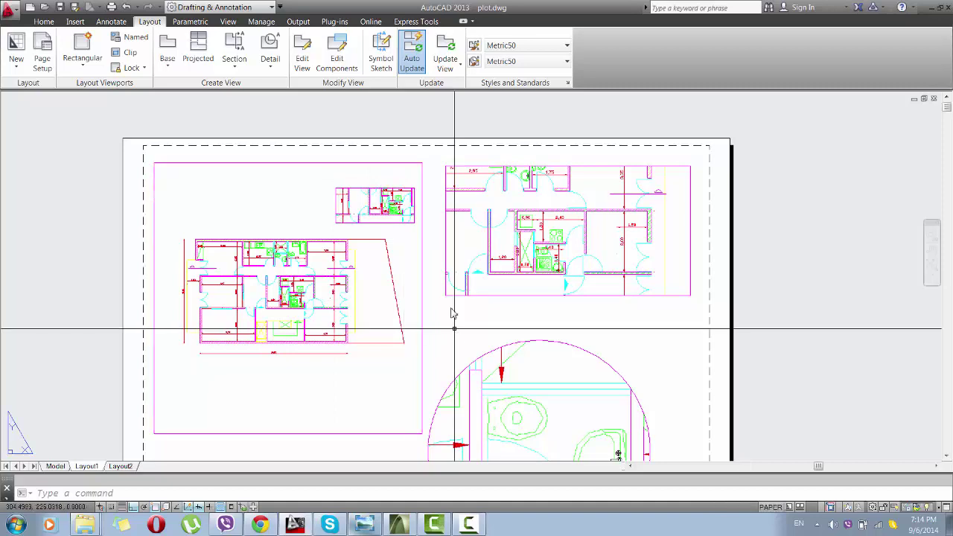
click(391, 201)
click(333, 225)
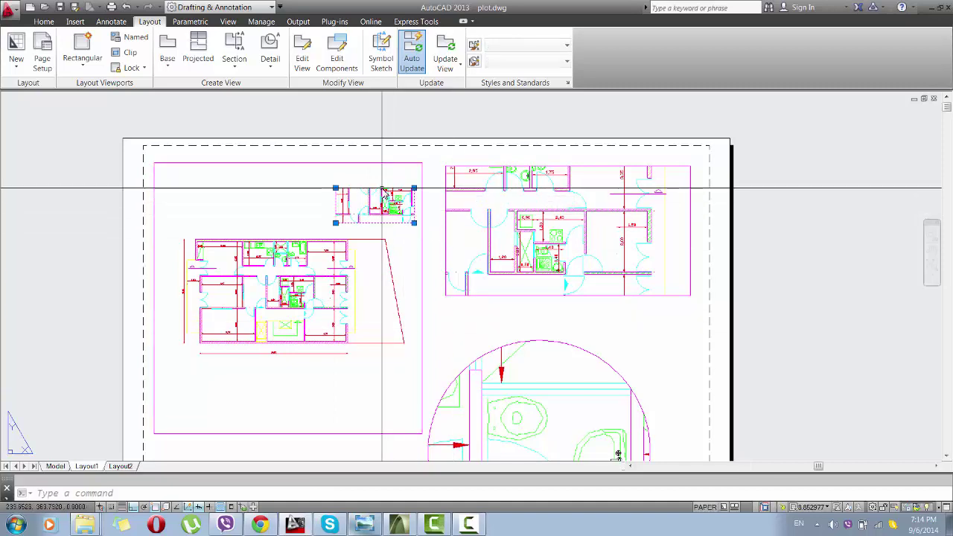
key(Delete)
mouse_move(443, 272)
middle_down()
mouse_move(425, 234)
mouse_move(415, 234)
middle_up()
scroll(425, 234, down, 2)
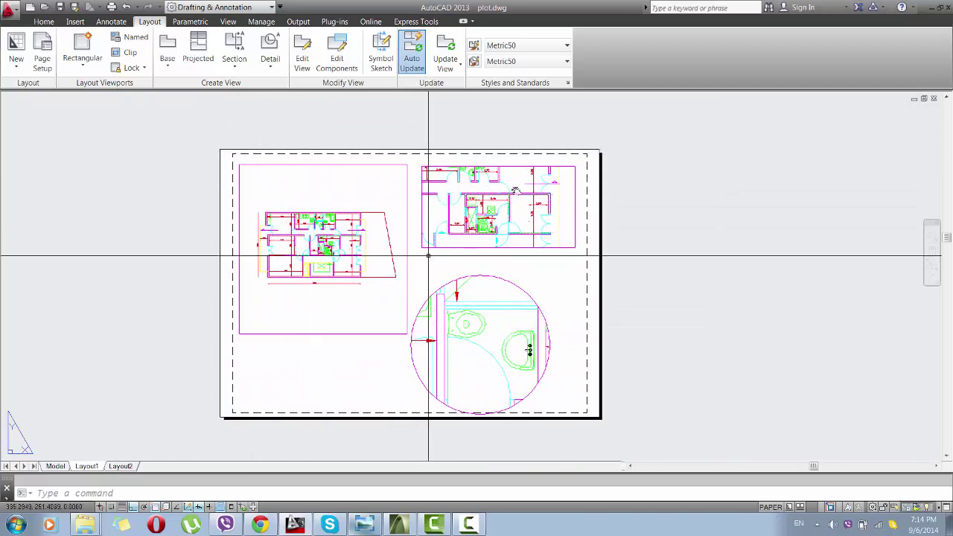
Plot Layout1 with DWG To PDF.pc3 on ISO A2 paper and check the preview.
click(9, 12)
mouse_move(41, 237)
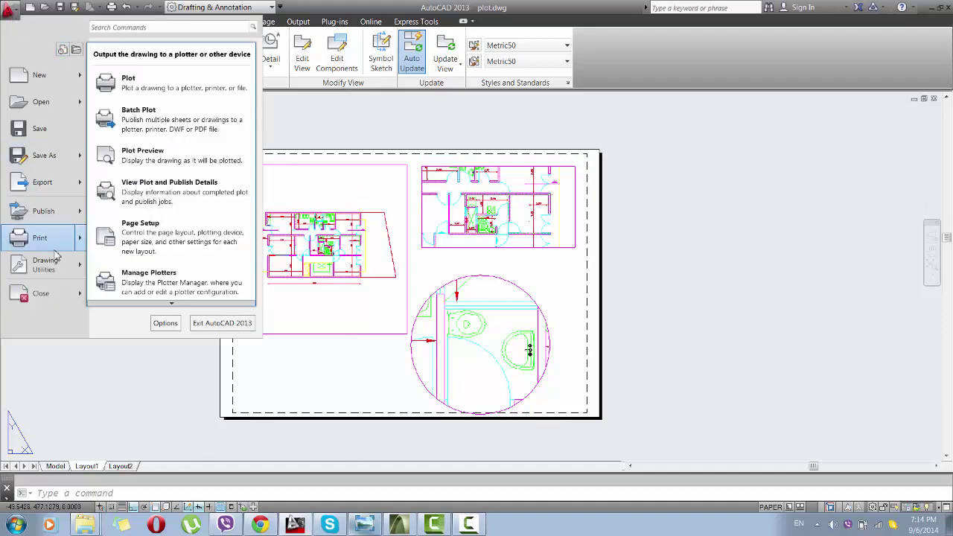
key(Escape)
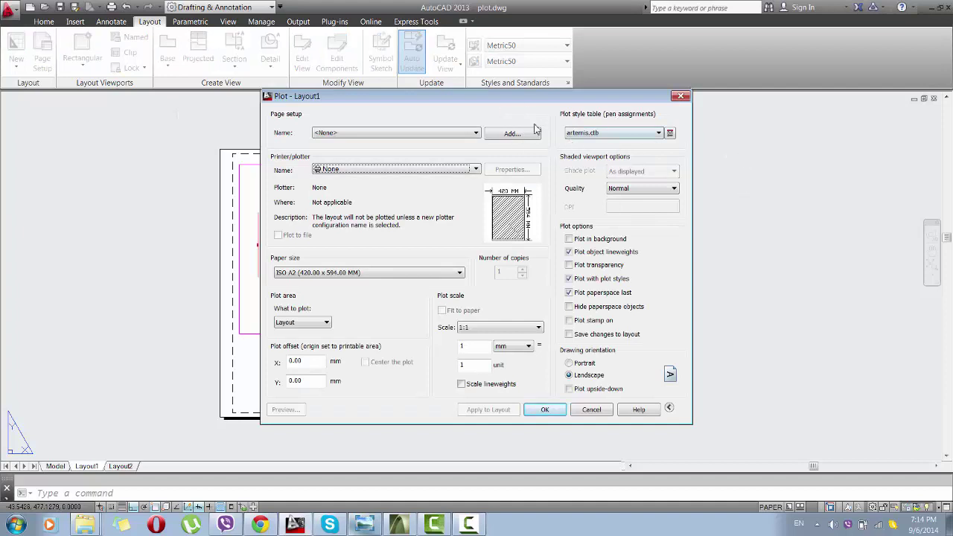
click(474, 169)
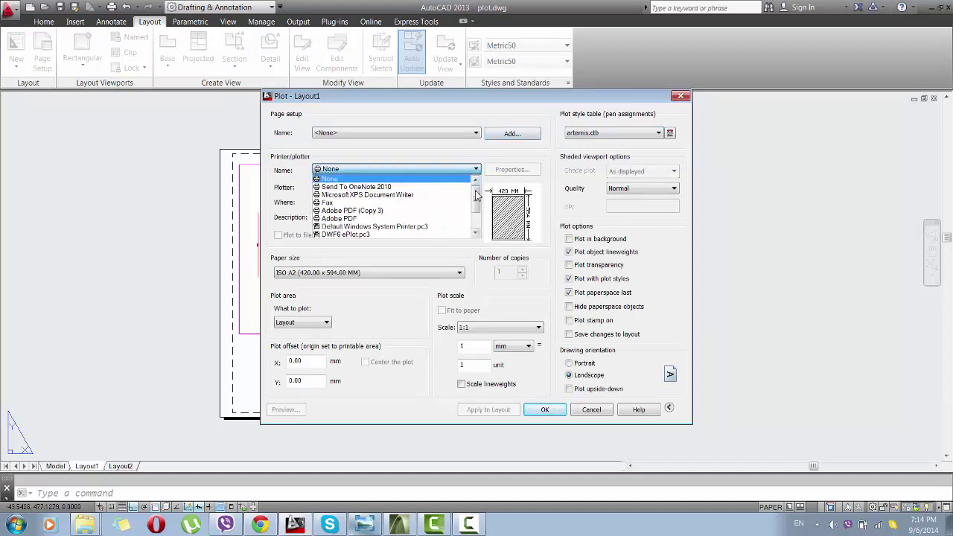
scroll(394, 219, down, 2)
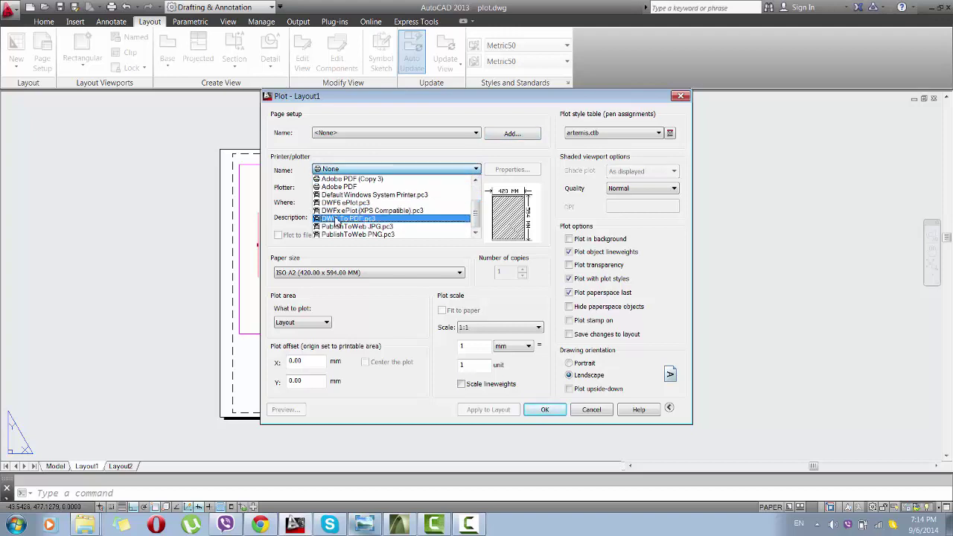
click(337, 221)
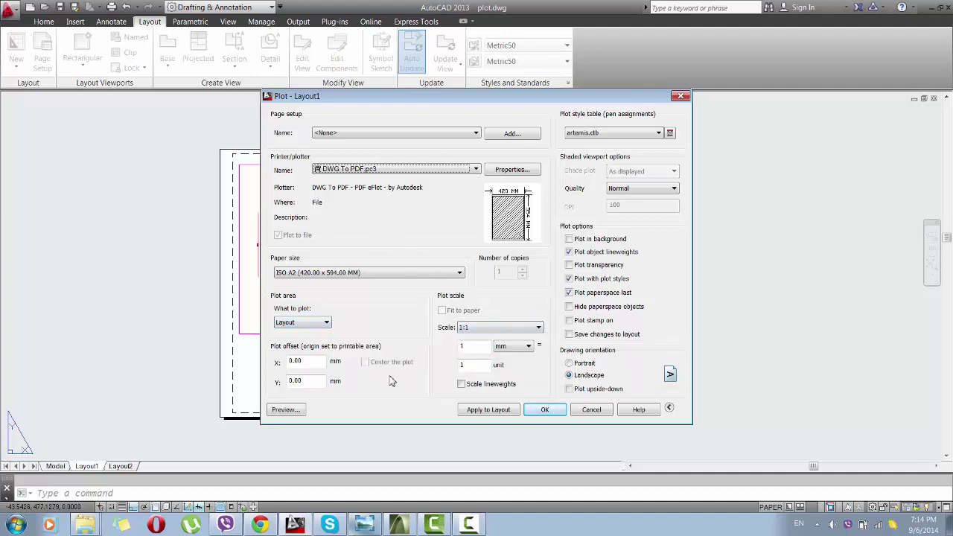
click(293, 414)
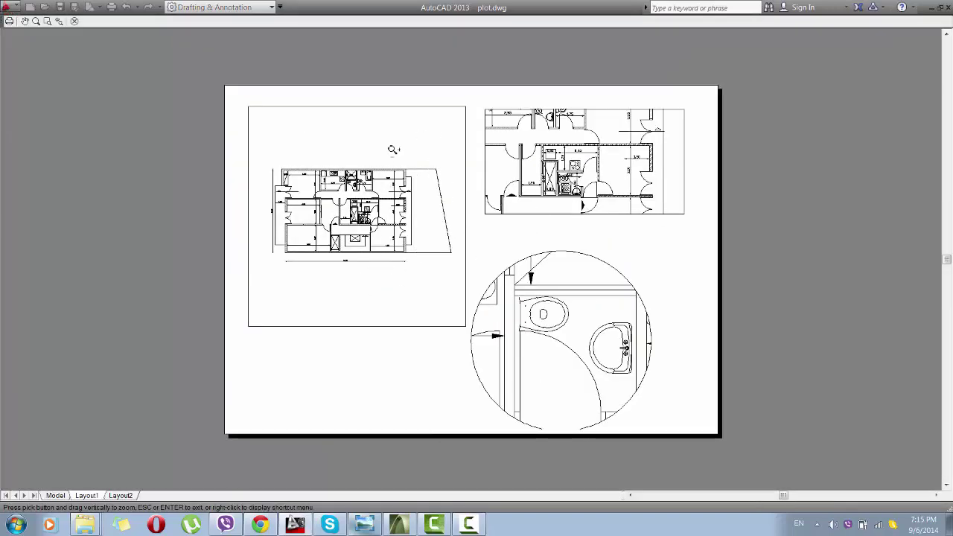
click(76, 22)
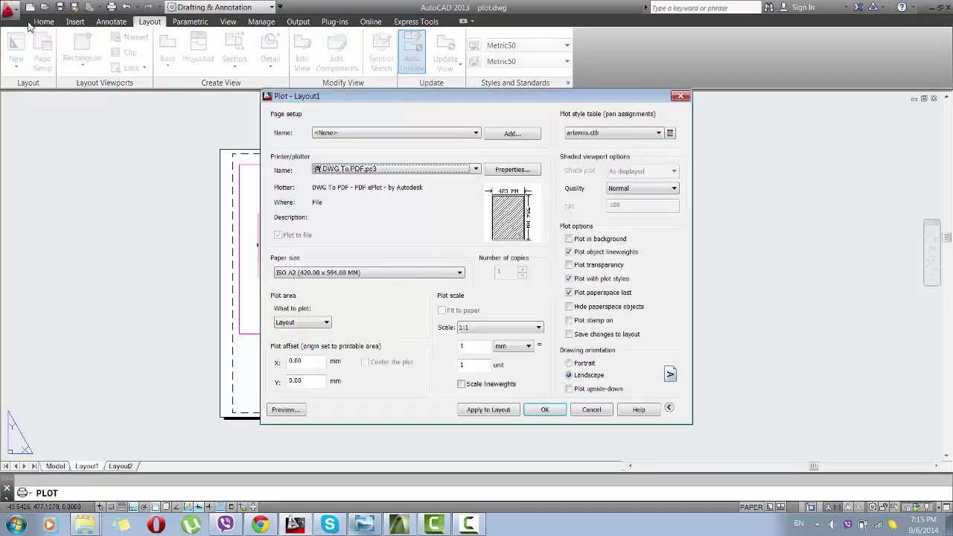
Close the Plot dialog and MOVE the circular detail viewport slightly left.
click(679, 97)
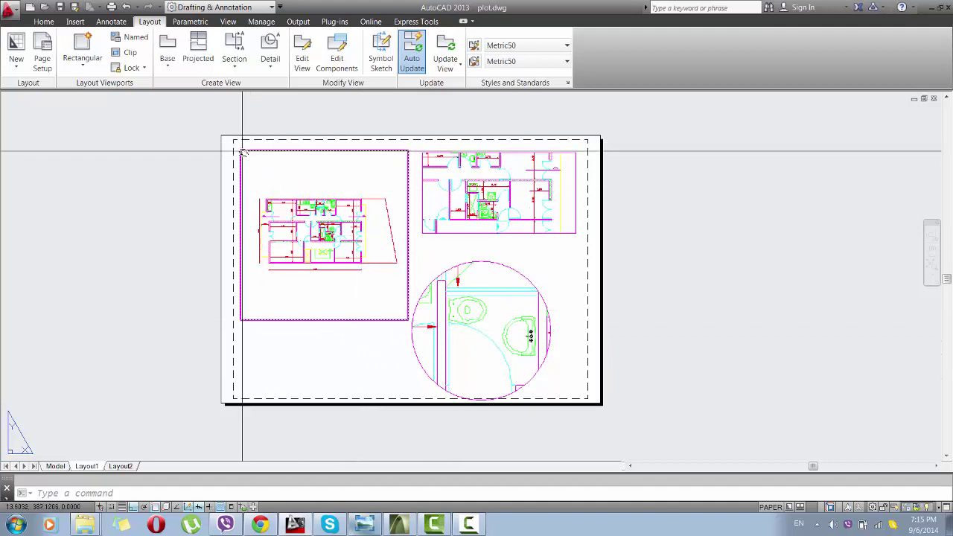
click(493, 262)
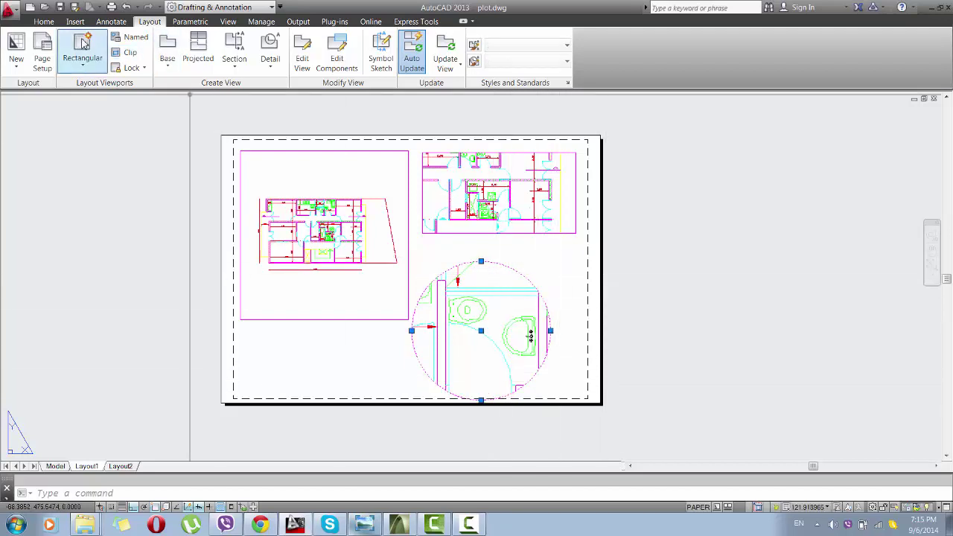
click(44, 22)
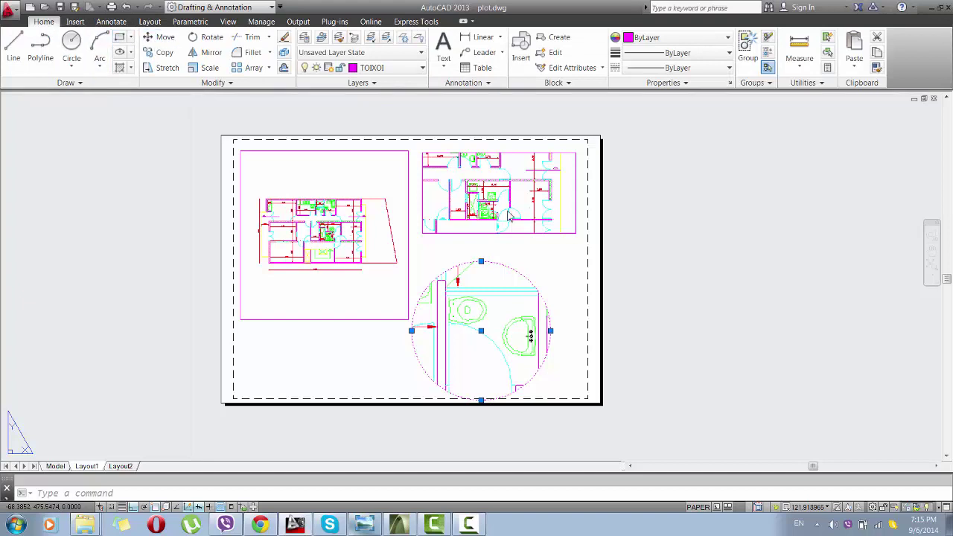
text(m)
key(Return)
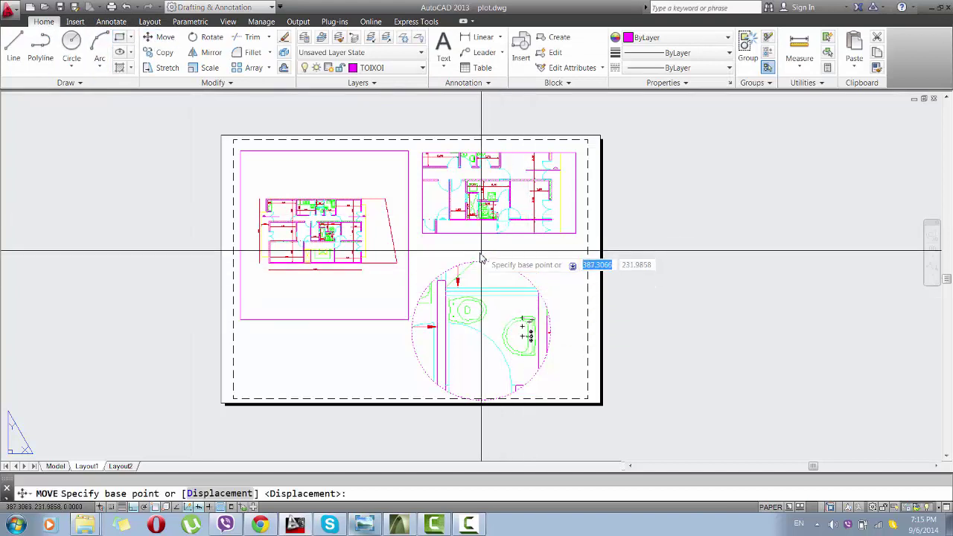
click(481, 261)
click(433, 261)
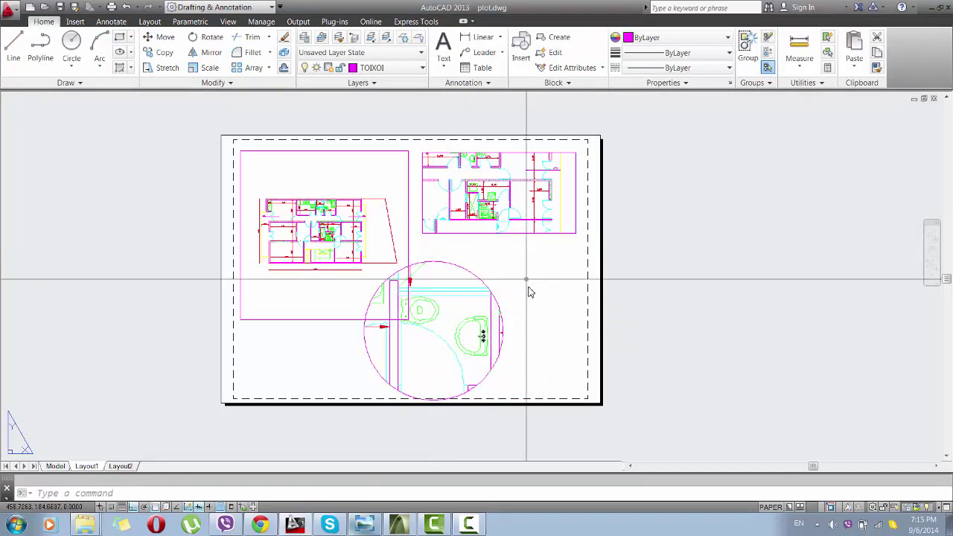
scroll(464, 262, up, 2)
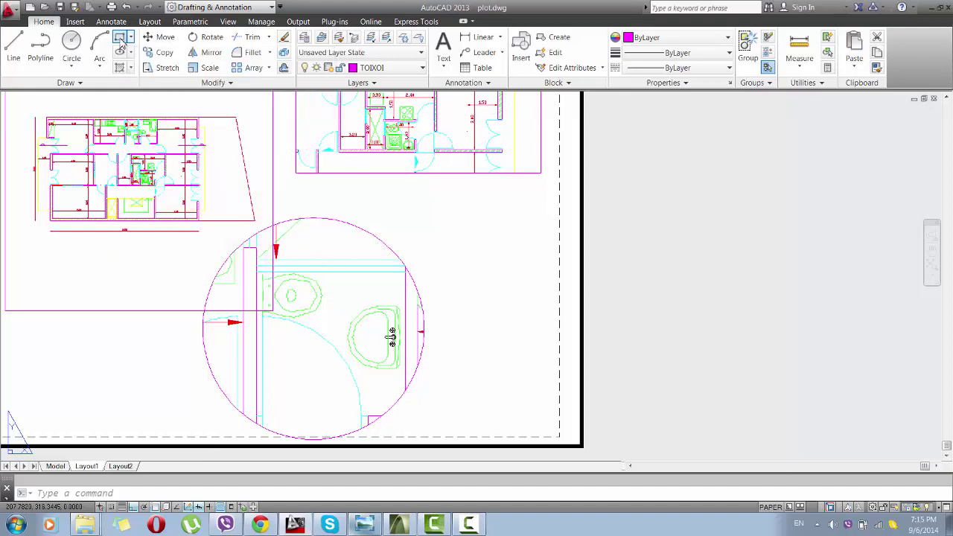
Draw a 210 x 290 rectangle anchored at the sheet's lower-right corner.
click(120, 37)
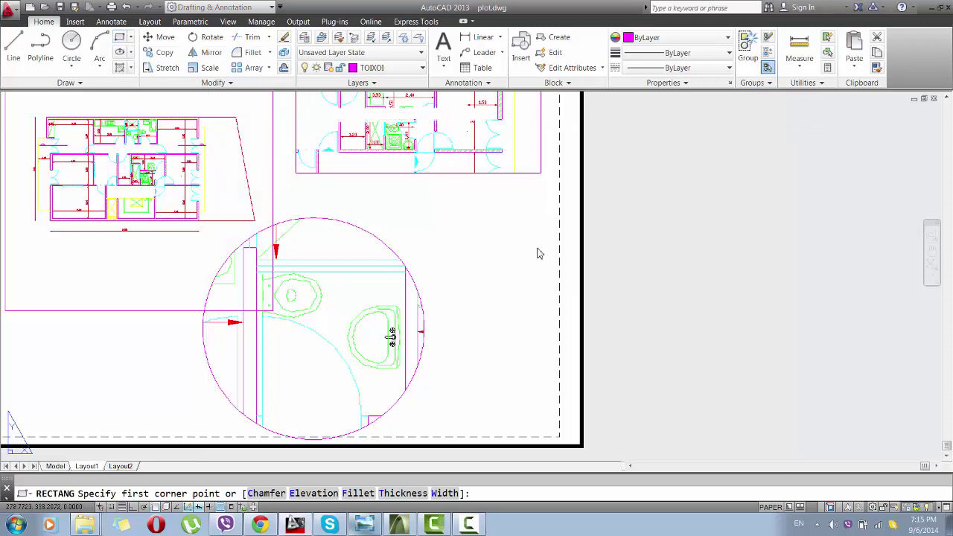
click(558, 432)
text(210)
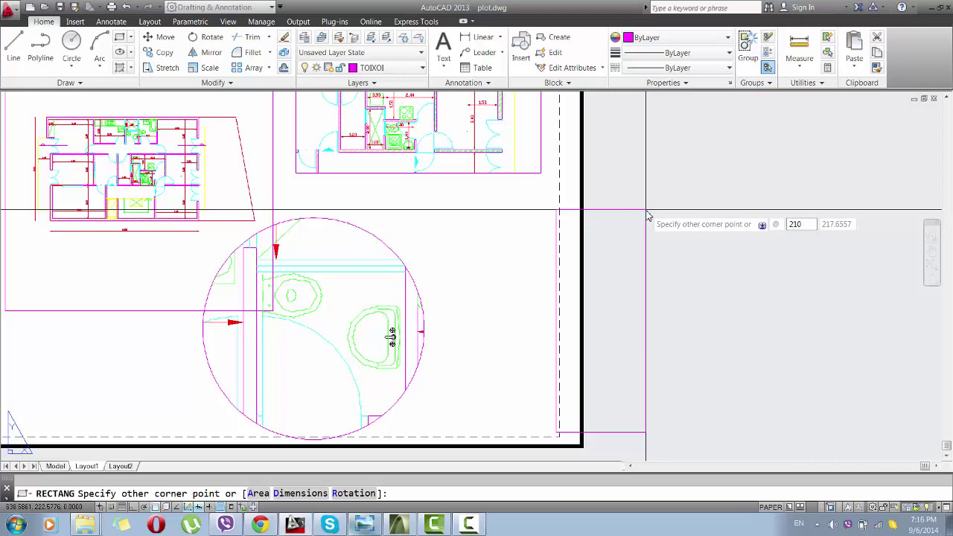
key(Tab)
text(290)
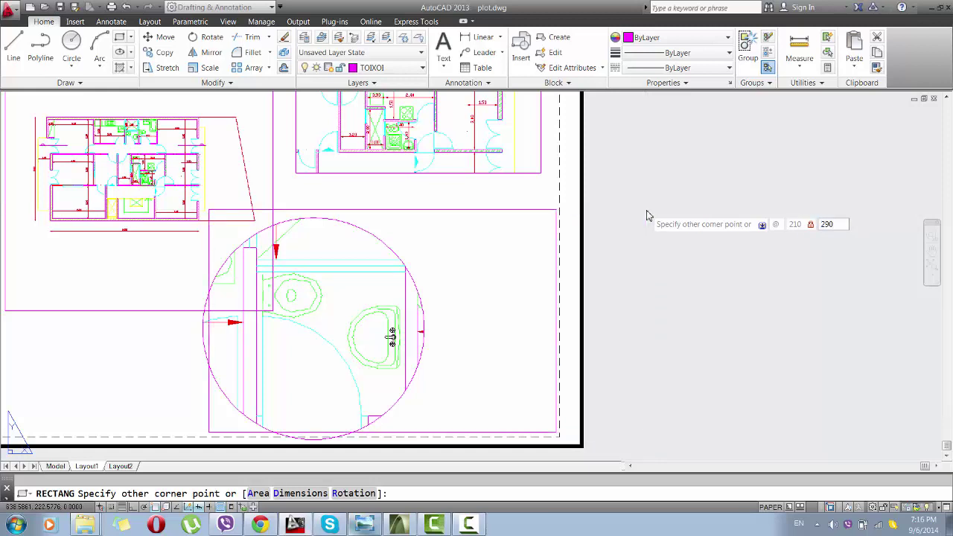
key(Return)
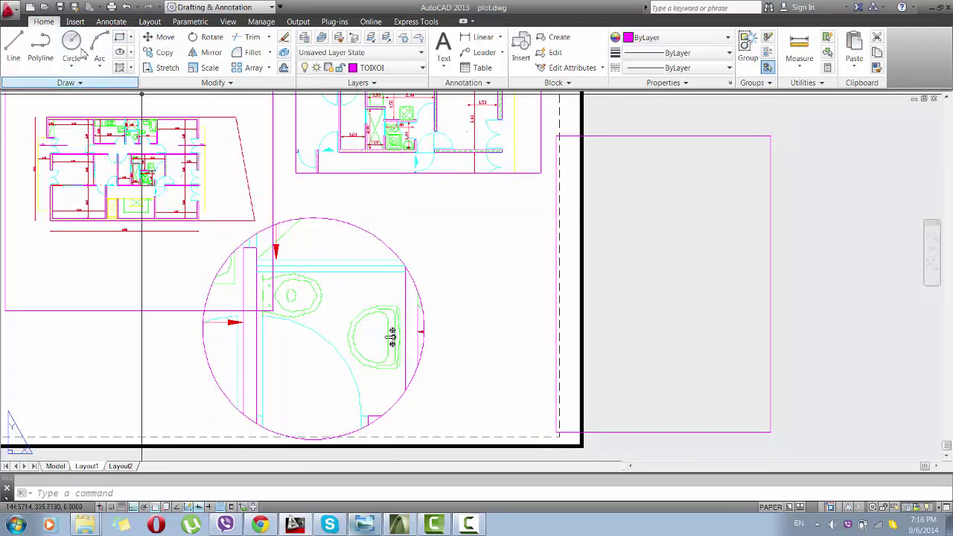
click(18, 19)
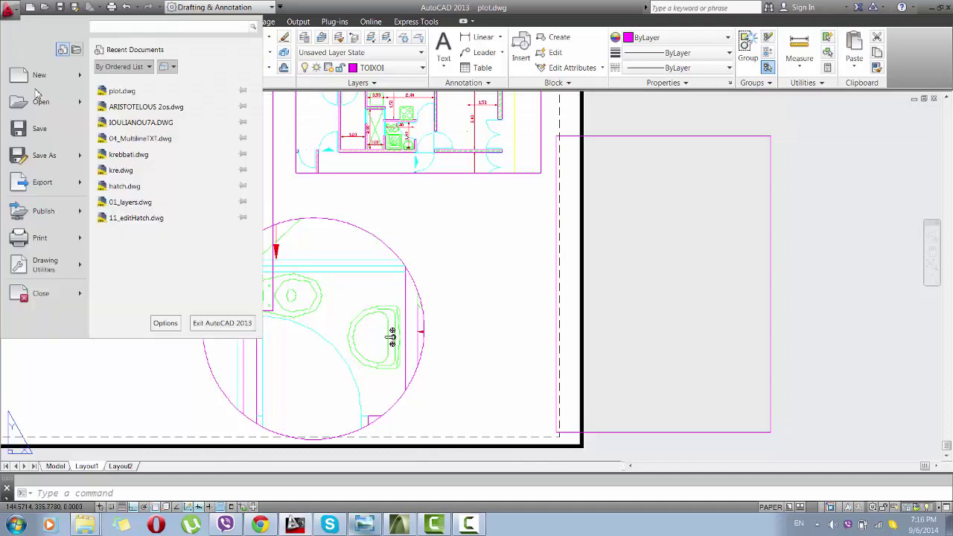
key(Escape)
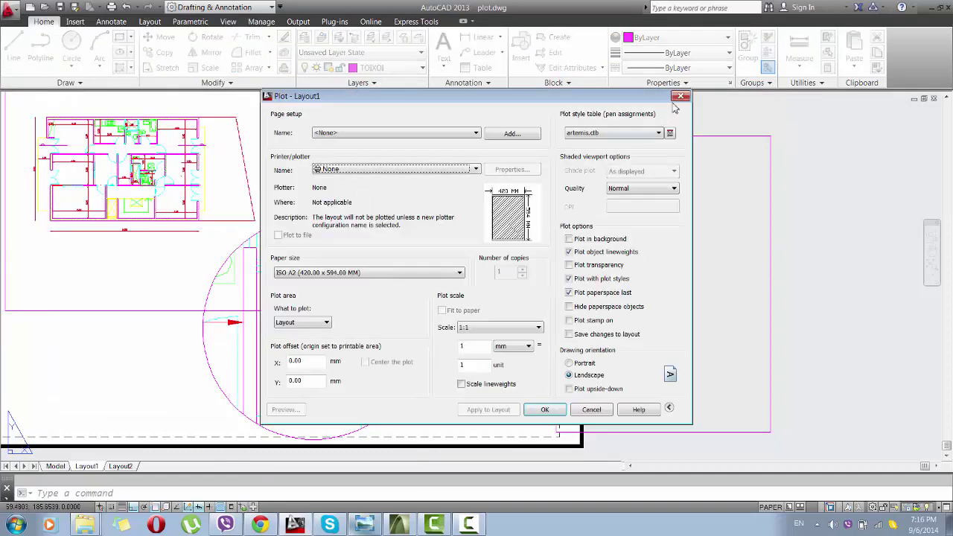
click(681, 98)
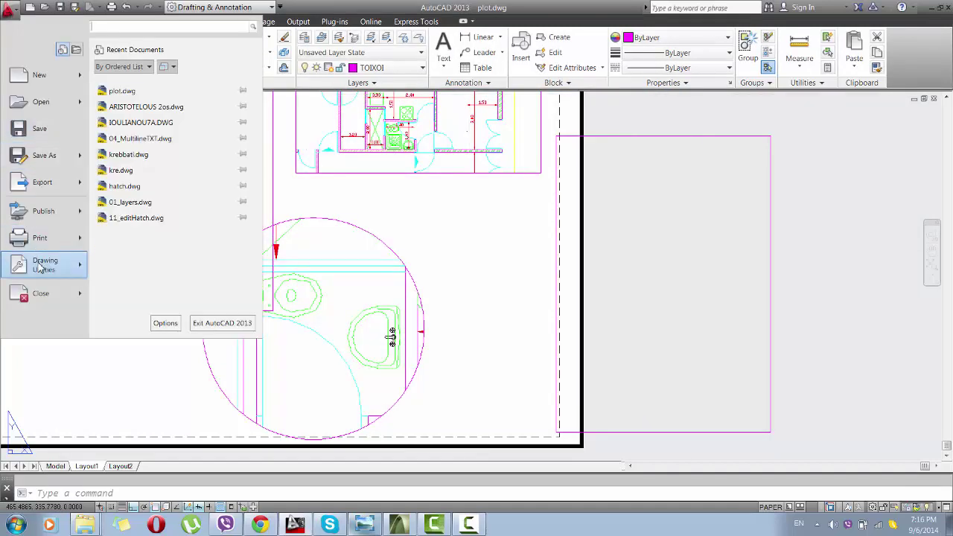
click(331, 222)
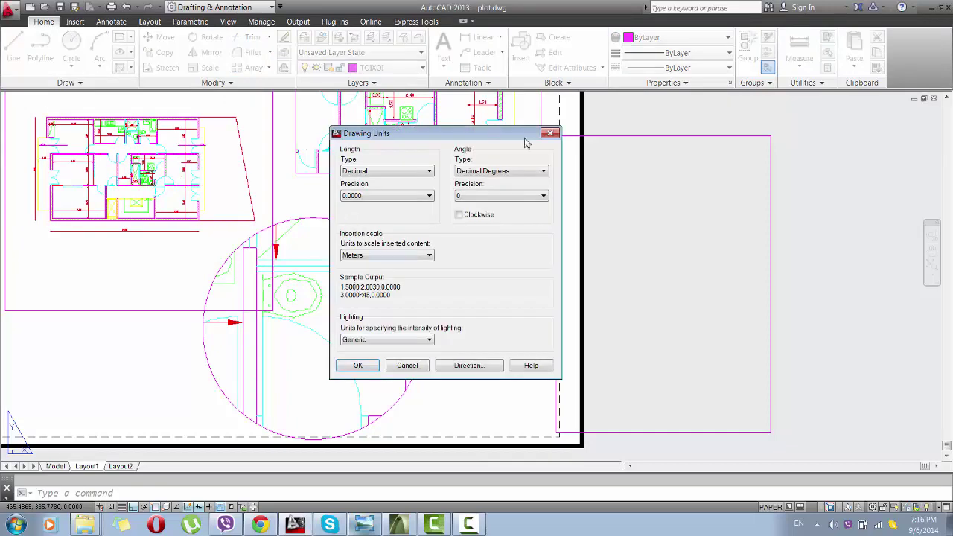
click(550, 134)
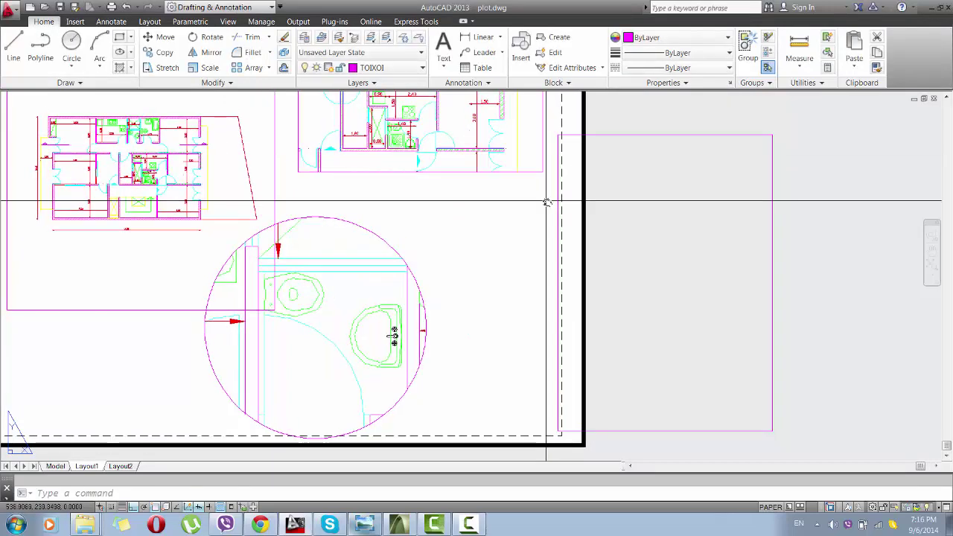
Move the 210 x 290 rectangle left to sit inside the sheet's right edge.
scroll(438, 215, down, 5)
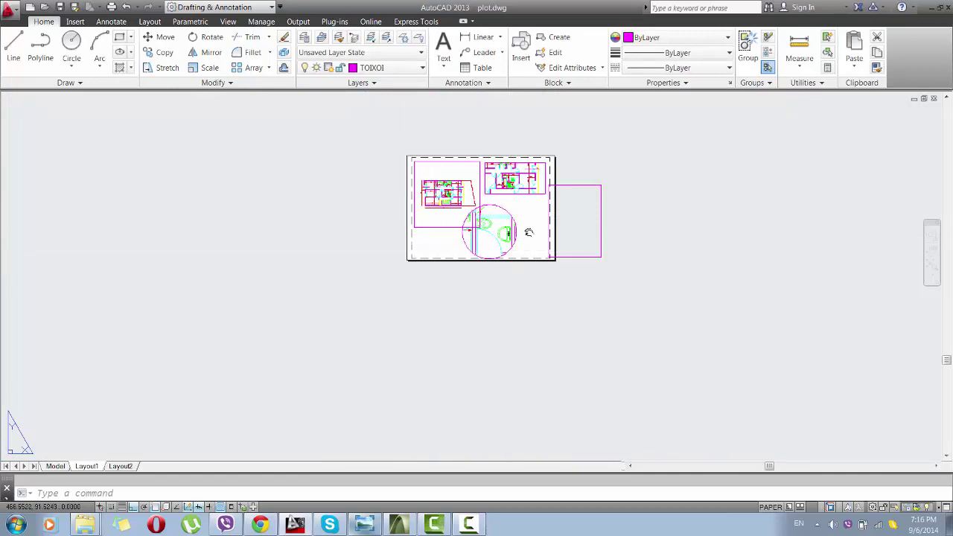
mouse_move(521, 239)
middle_down()
mouse_move(409, 260)
mouse_move(386, 313)
middle_up()
scroll(409, 260, up, 6)
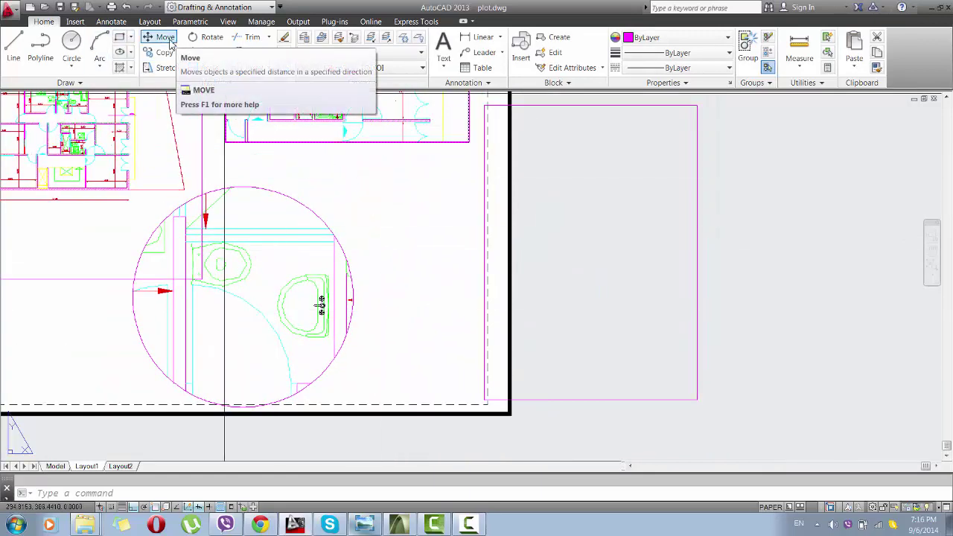
click(159, 37)
click(488, 321)
key(Return)
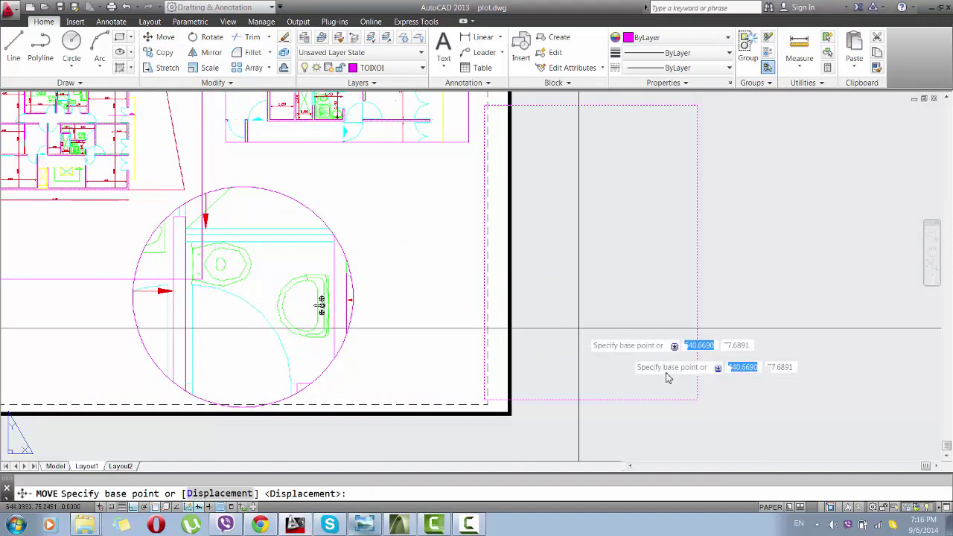
click(690, 402)
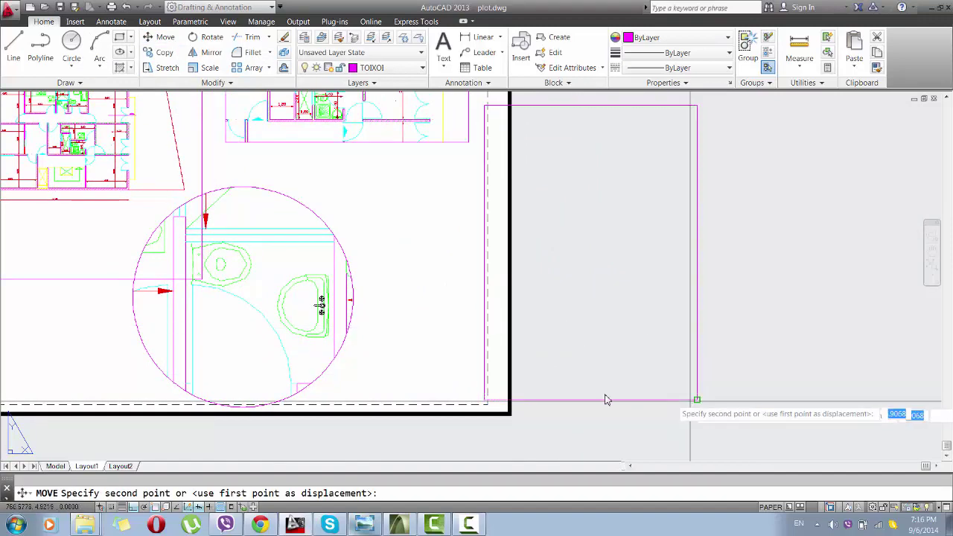
click(484, 400)
Select the placed rectangle and cancel an accidental corner stretch.
scroll(596, 392, down, 1)
scroll(564, 330, down, 2)
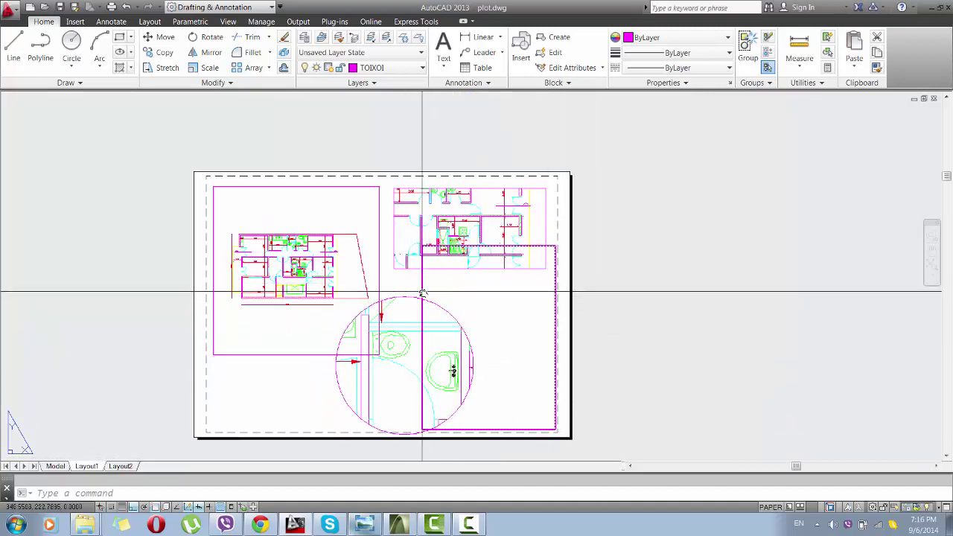
click(555, 246)
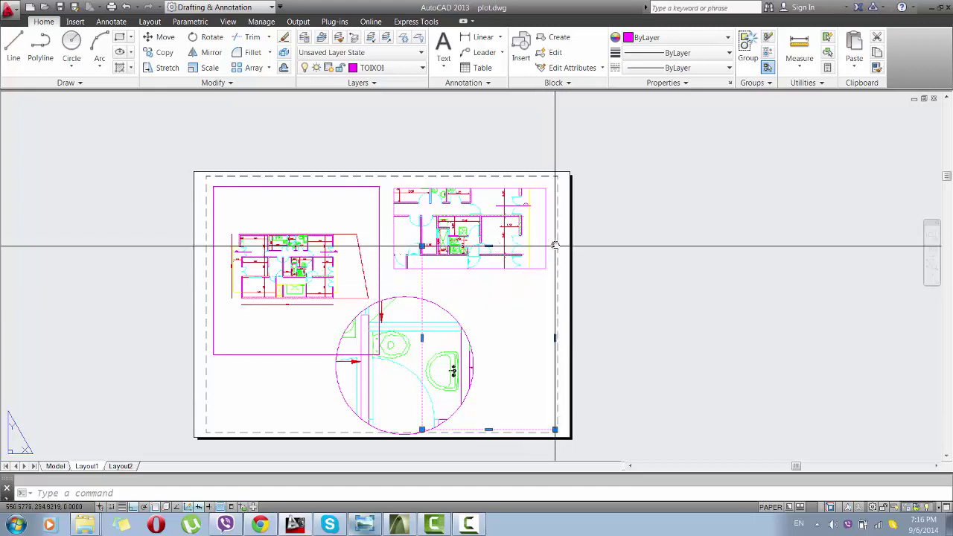
click(555, 245)
key(Escape)
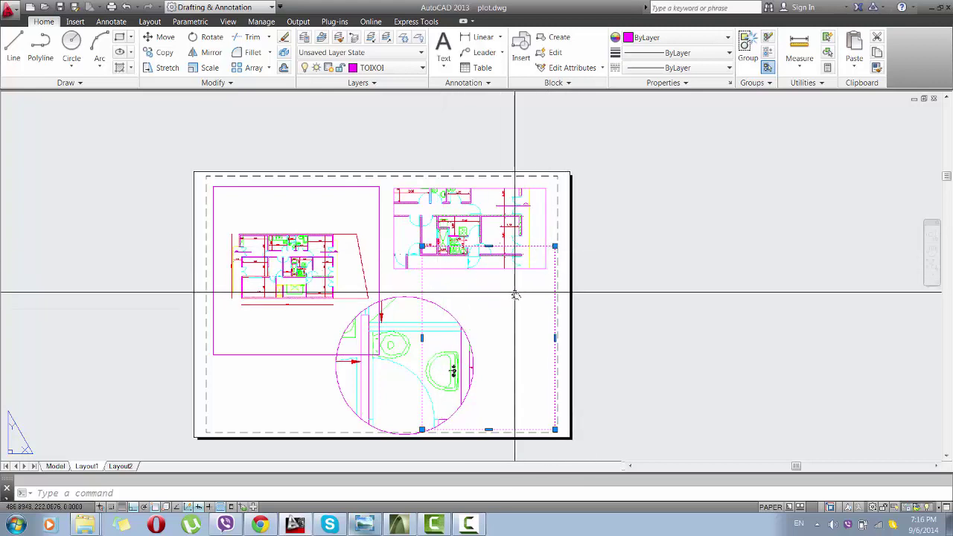
Draw a 210 x 210 square from the sheet's lower-right corner.
click(121, 38)
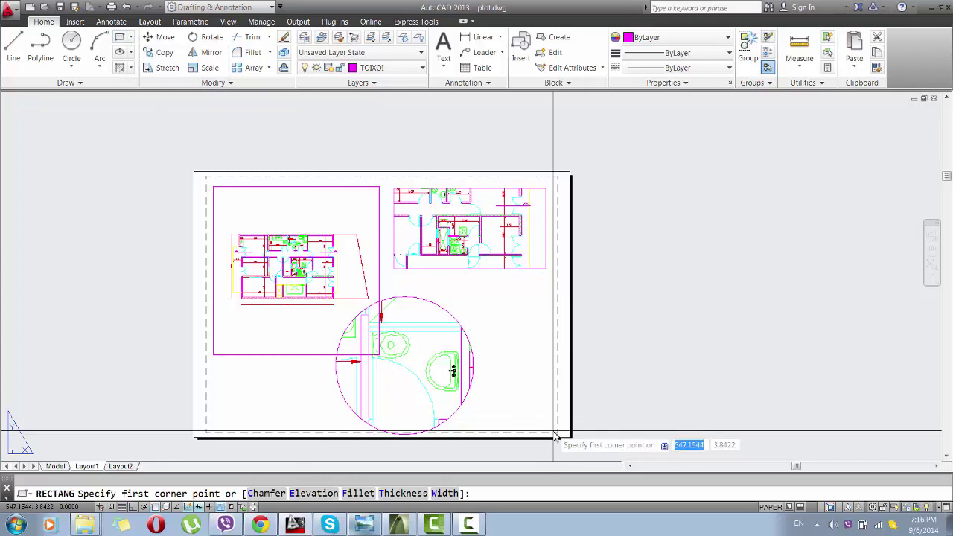
click(555, 429)
text(210)
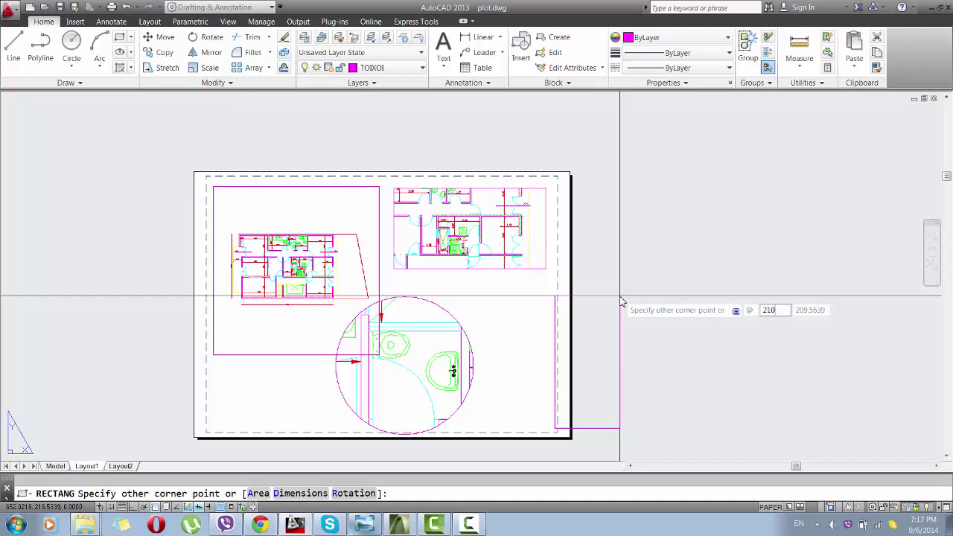
key(Tab)
text(2)
key(Return)
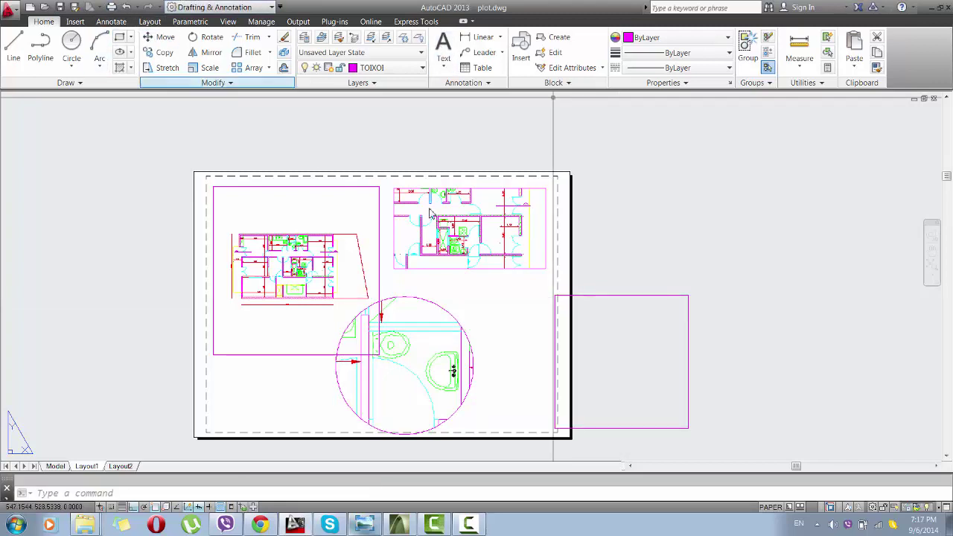
Move the square inside the lower-right sheet corner and delete the circular bathroom viewport.
click(161, 37)
click(558, 304)
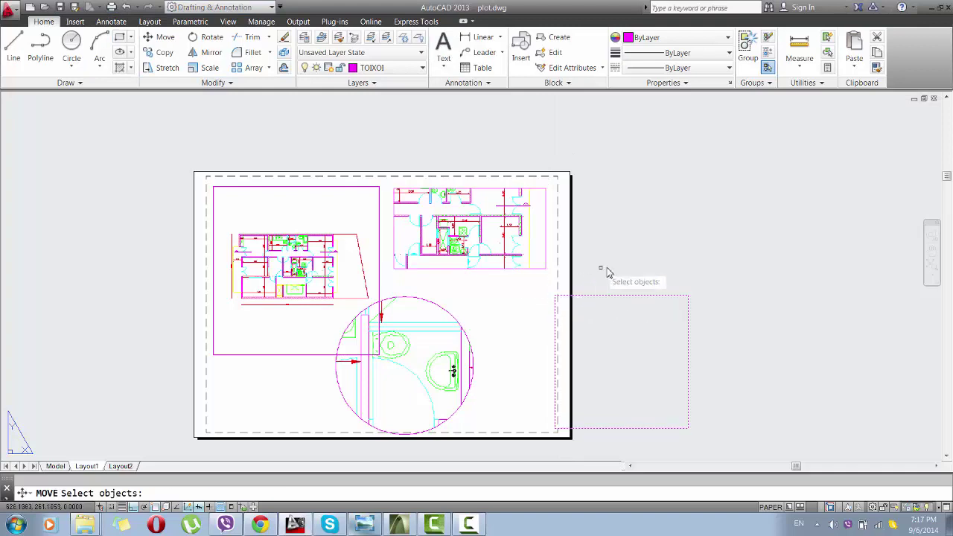
key(Return)
click(687, 430)
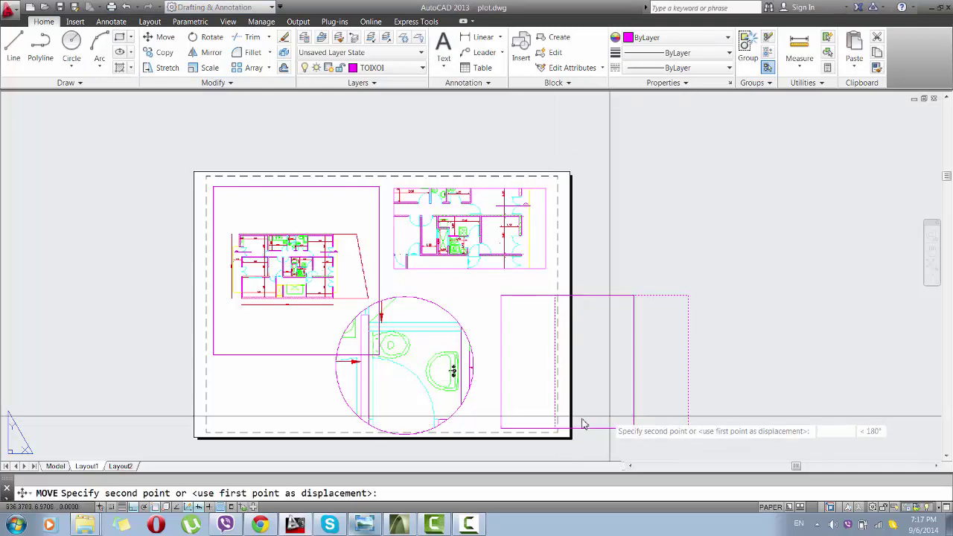
click(559, 430)
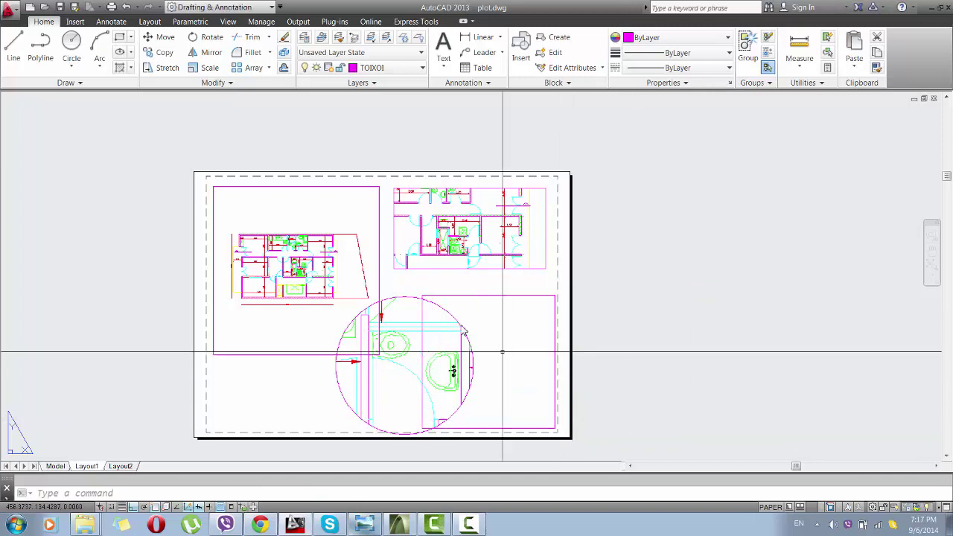
click(405, 297)
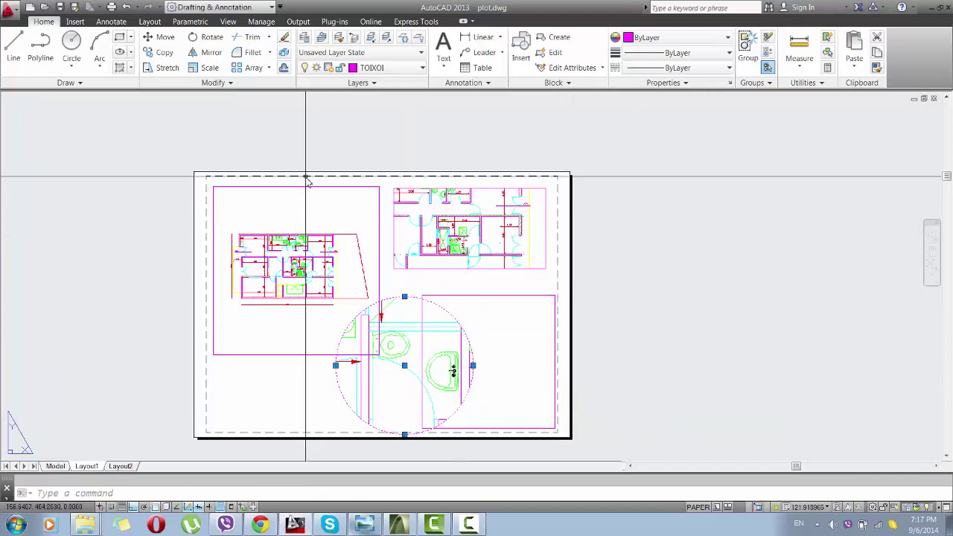
key(Delete)
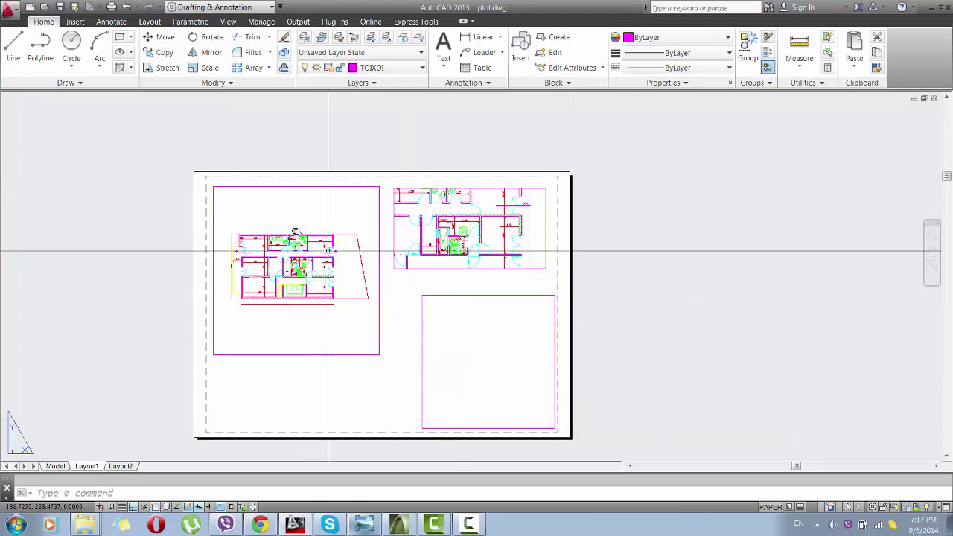
Draw a horizontal line across the square near its top.
scroll(330, 89, down, 1)
scroll(393, 281, up, 1)
scroll(409, 286, up, 2)
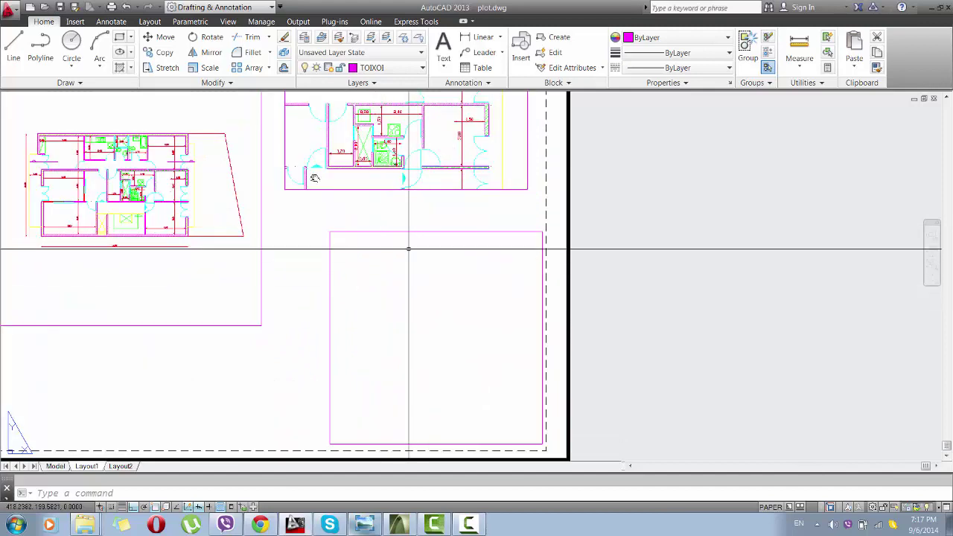
click(315, 267)
click(561, 276)
right_click(564, 276)
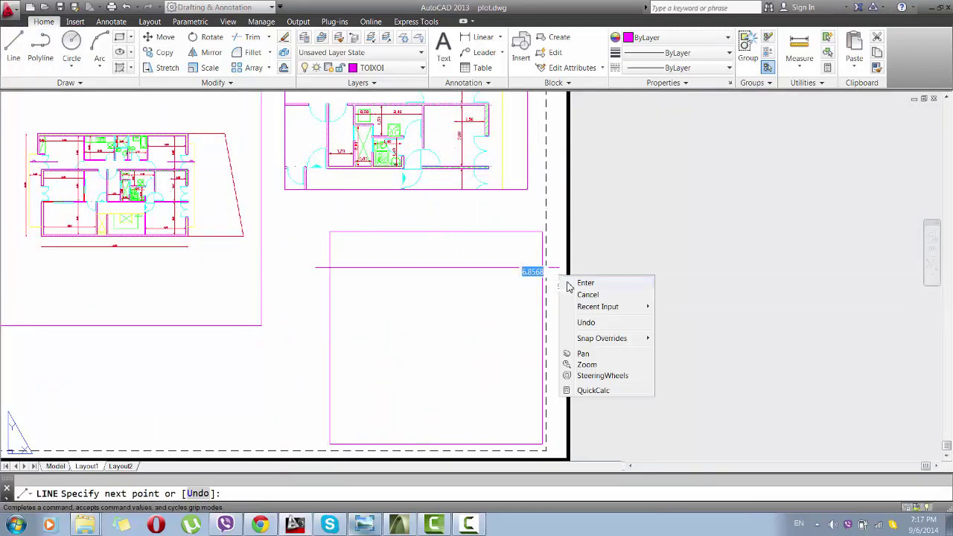
click(571, 273)
TRIM the line's ends back to the square's sides and recentre the view.
text(tr)
key(Return)
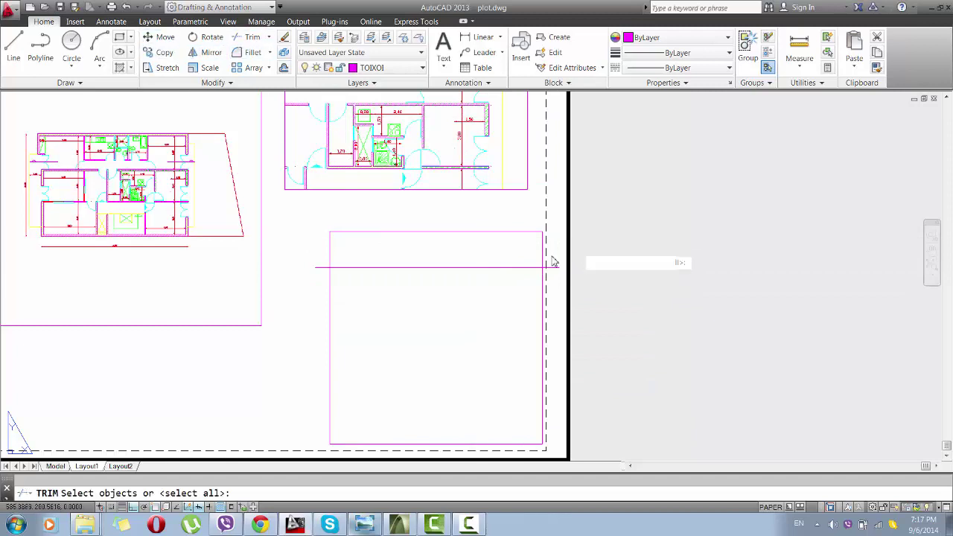
click(579, 247)
click(312, 291)
key(Return)
click(319, 268)
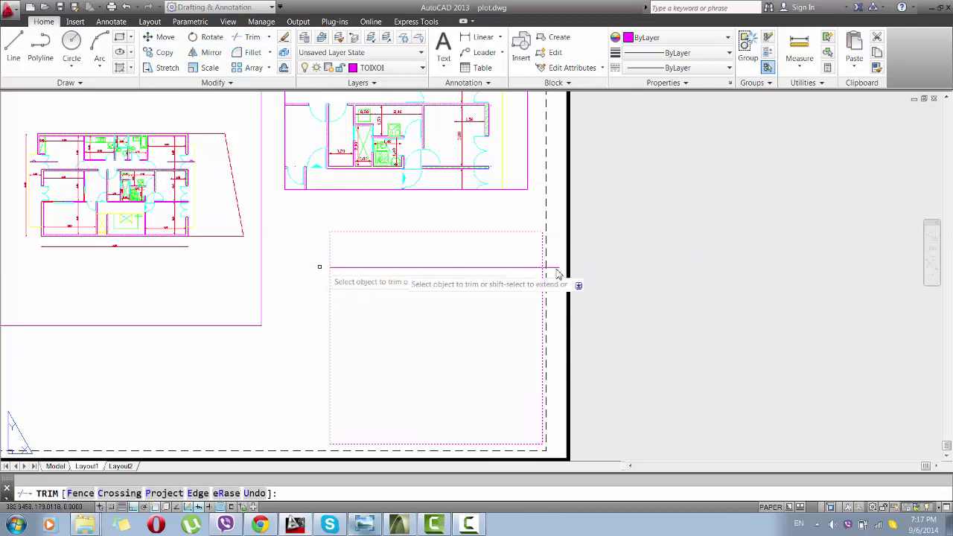
click(554, 270)
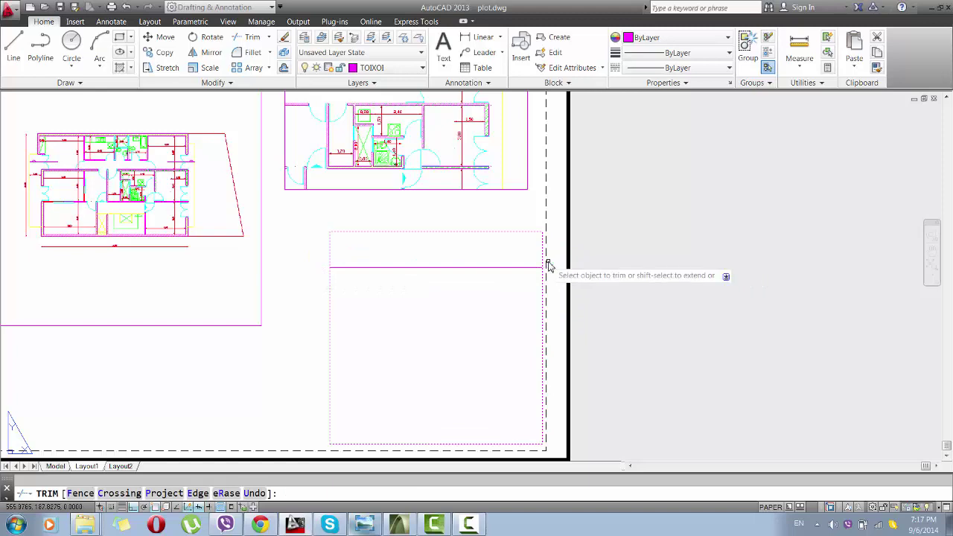
right_click(548, 265)
click(573, 268)
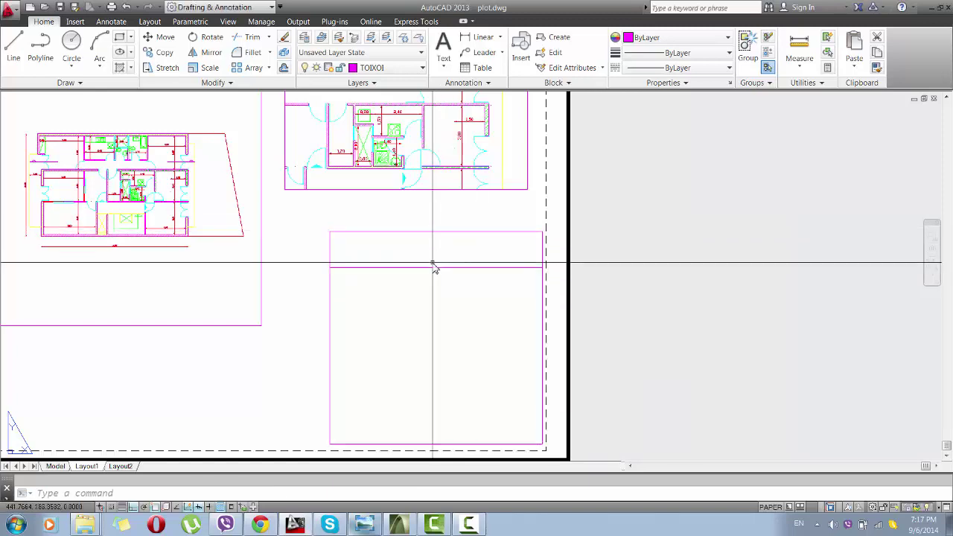
middle_drag(434, 264, 483, 284)
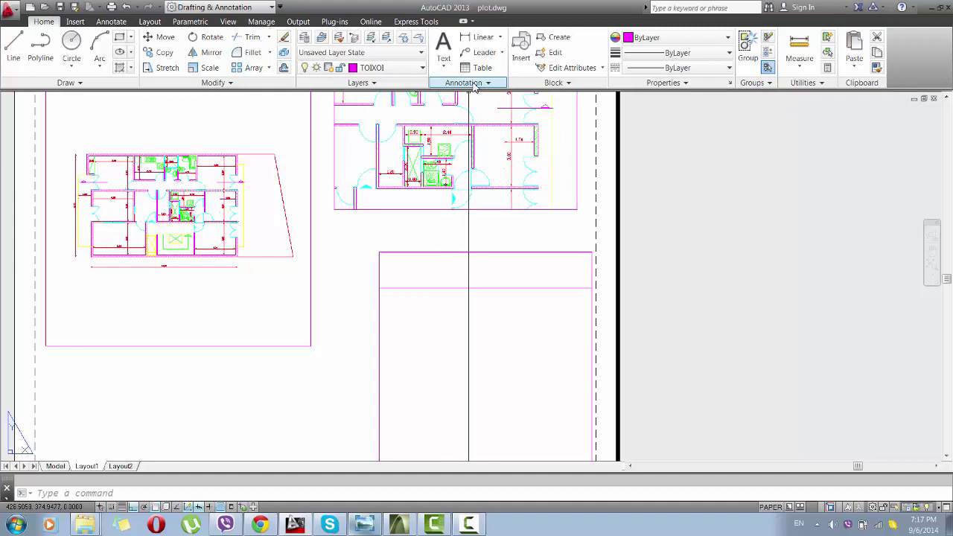
Add text style style2 with height 8 and apply it.
click(474, 86)
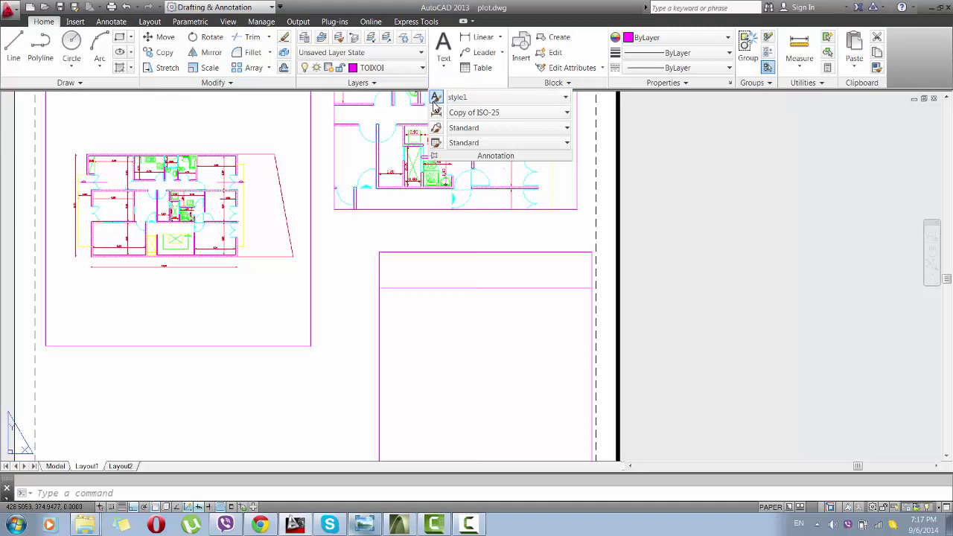
click(438, 97)
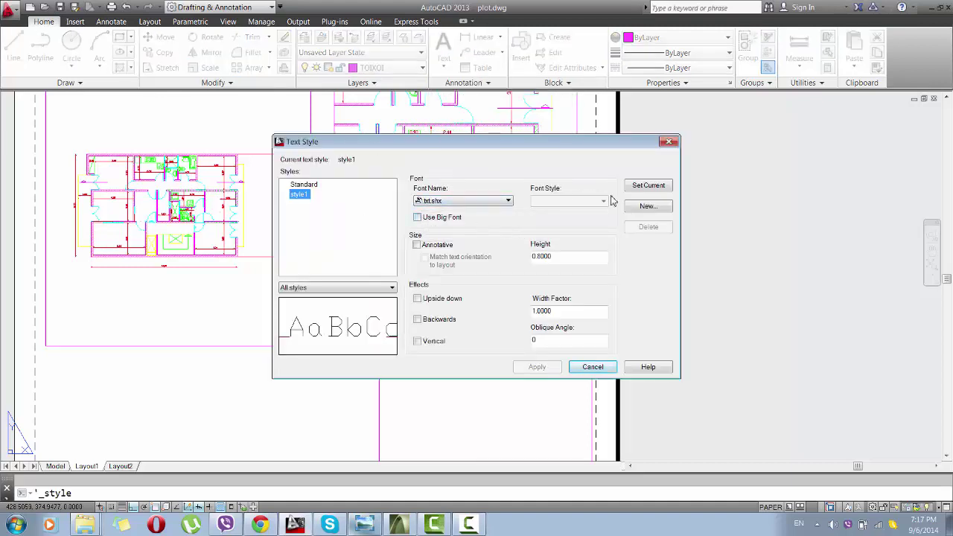
click(630, 211)
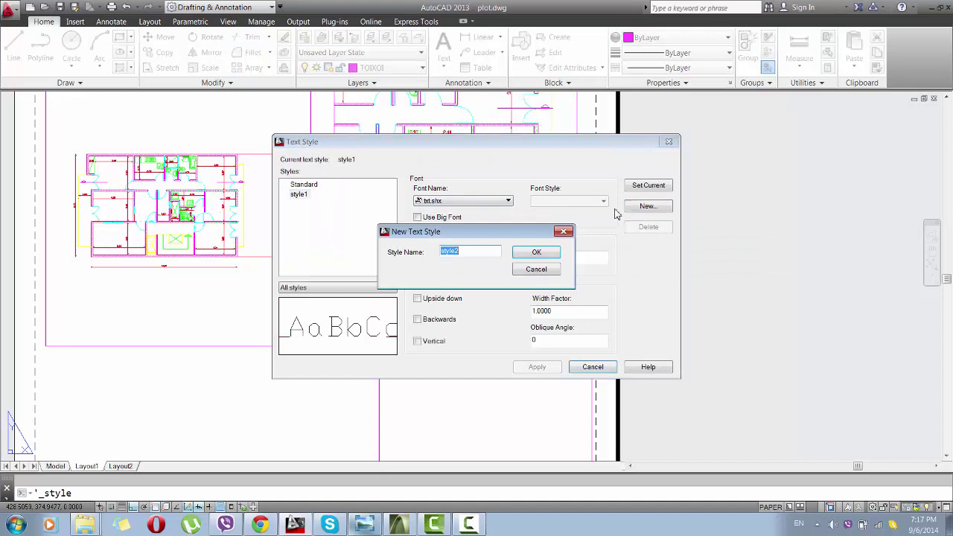
click(522, 254)
text(8)
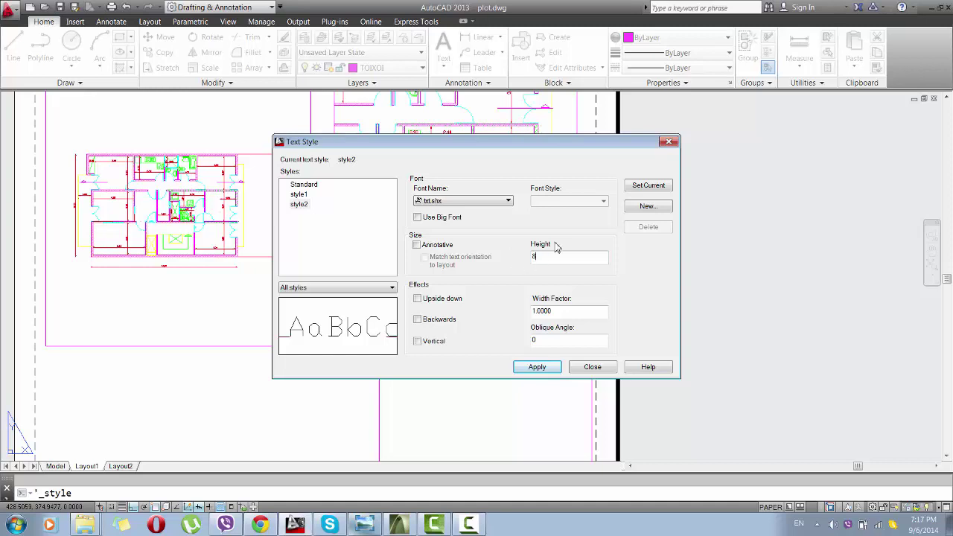
click(546, 372)
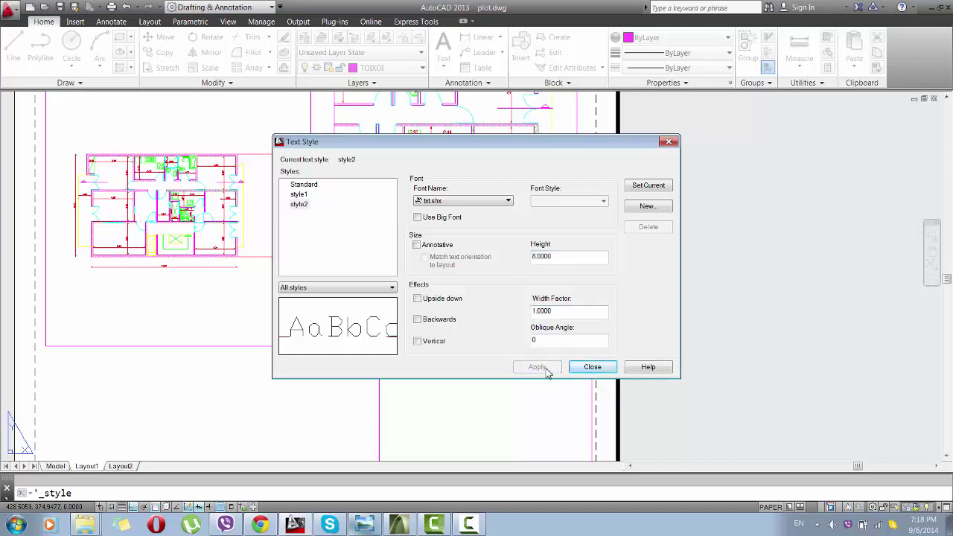
click(587, 371)
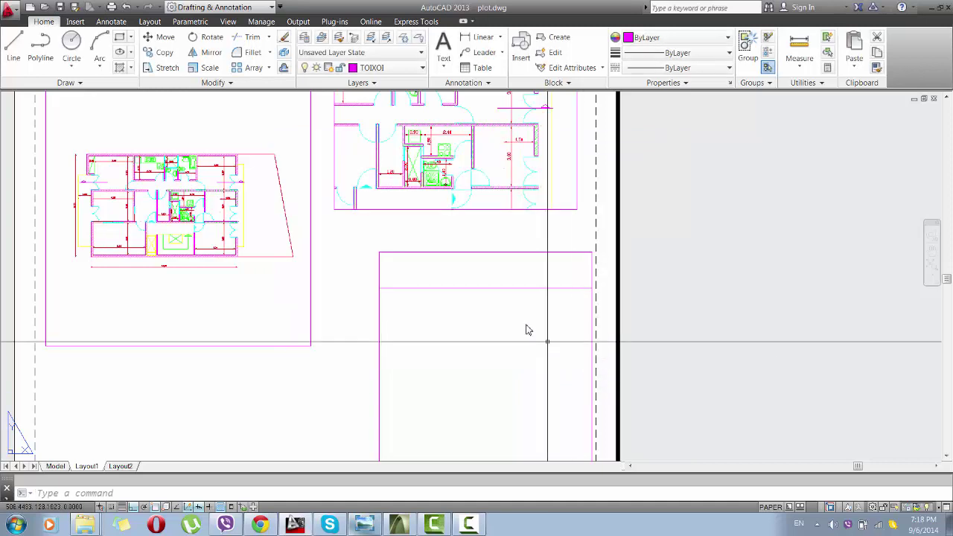
Place multiline text 'test' across the title block's top strip, then zoom out.
click(443, 48)
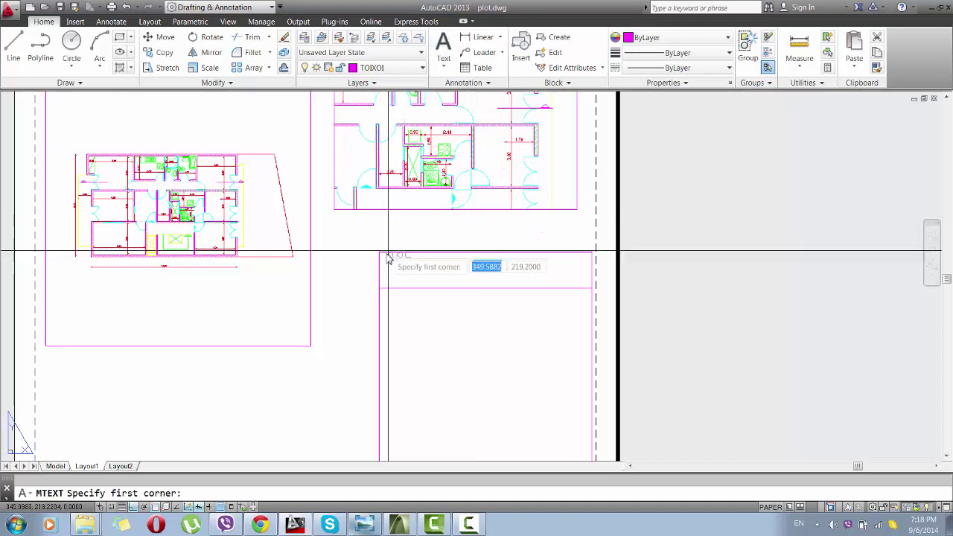
click(380, 255)
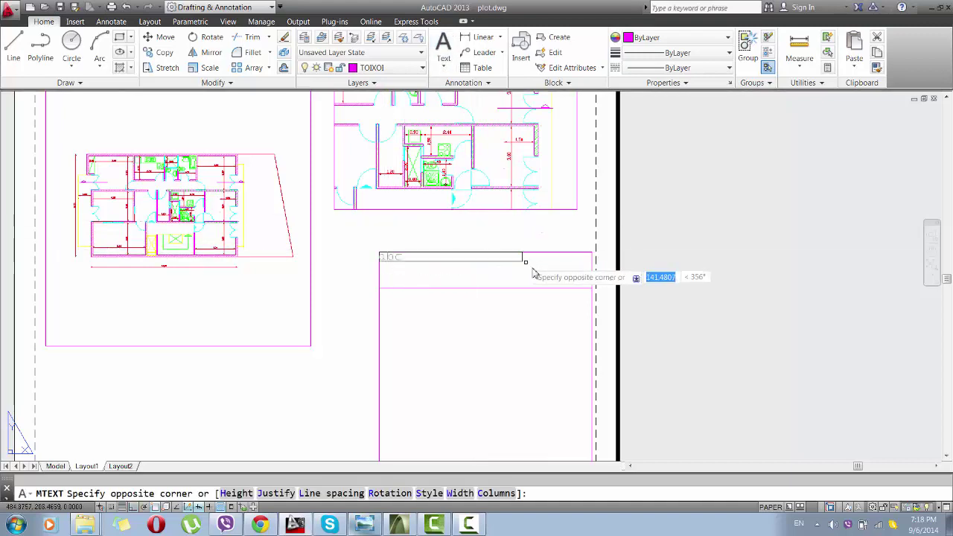
click(595, 296)
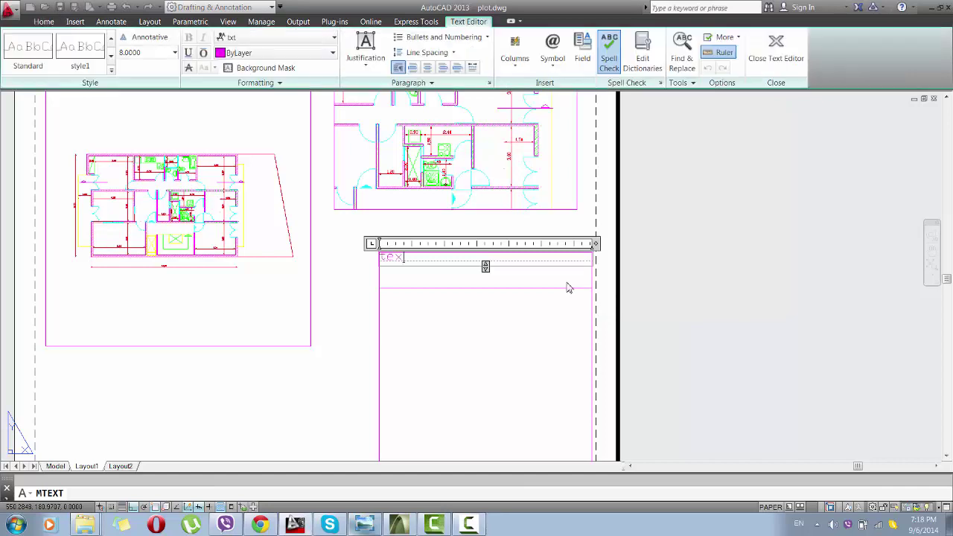
text(tex)
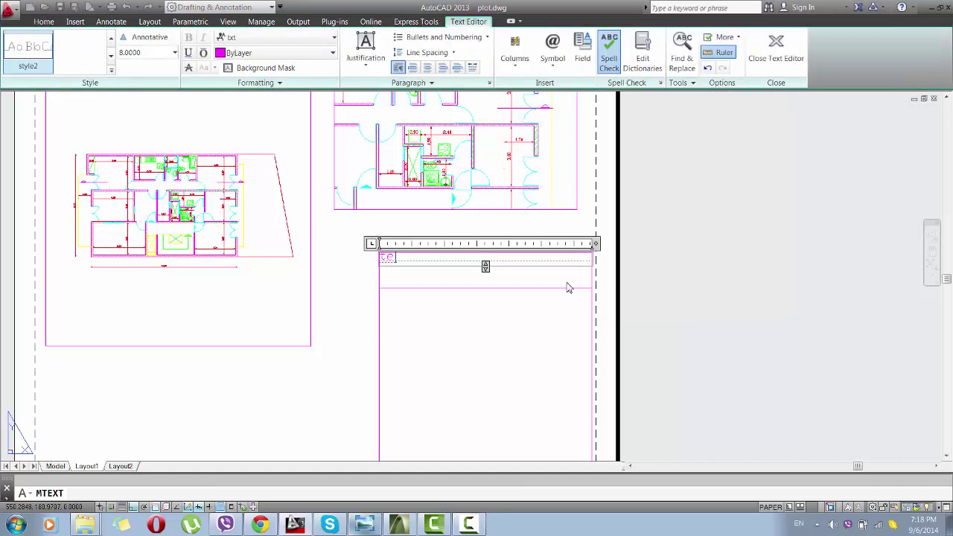
click(777, 52)
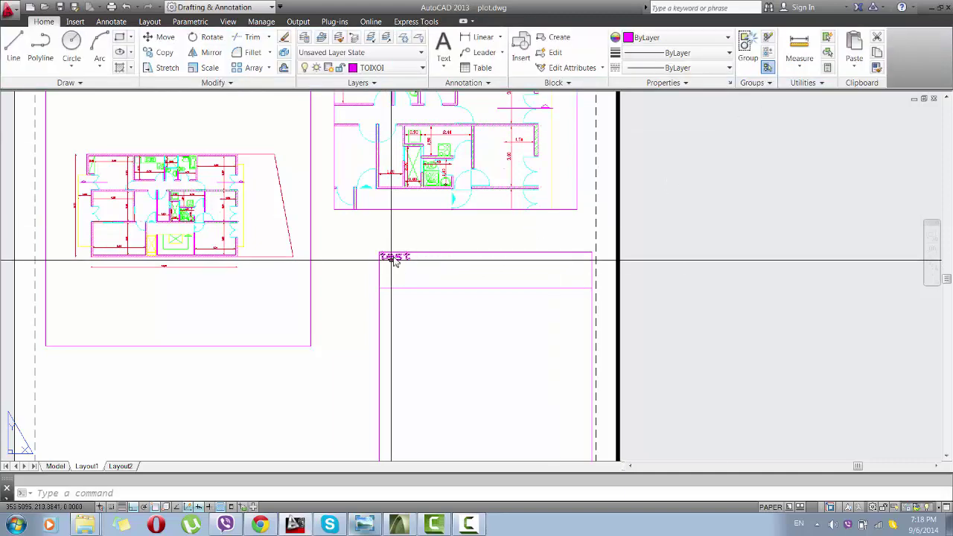
scroll(398, 255, down, 1)
scroll(432, 283, down, 1)
scroll(453, 294, down, 2)
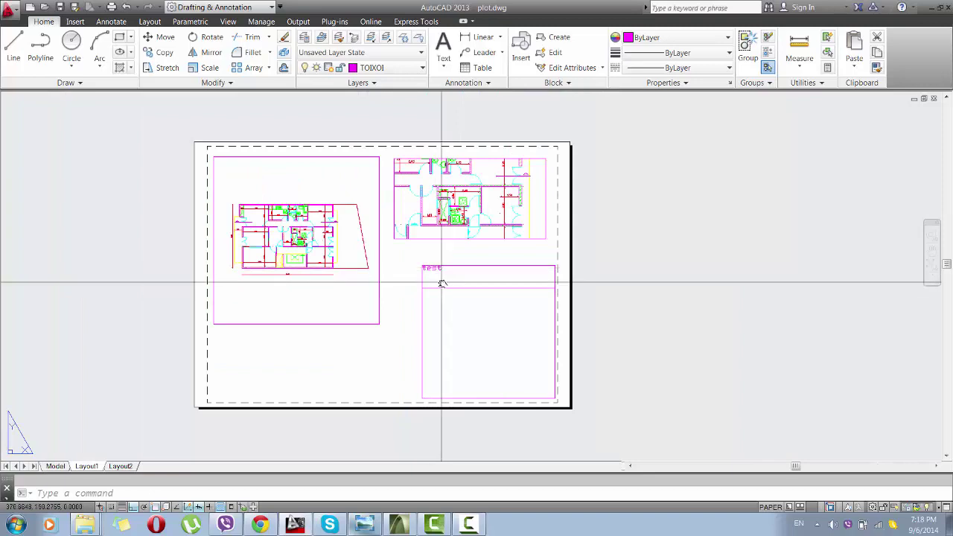
middle_drag(445, 284, 469, 292)
scroll(469, 291, up, 2)
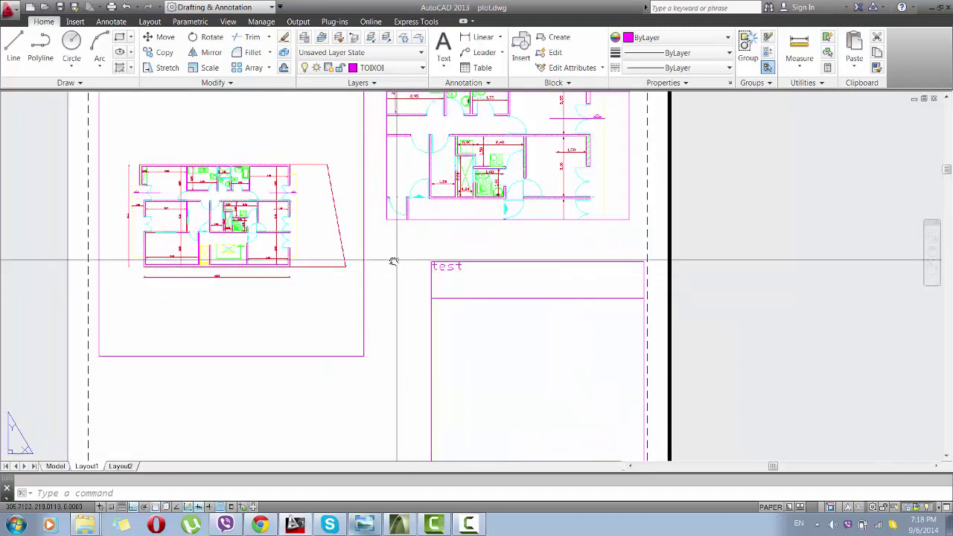
middle_drag(394, 261, 471, 279)
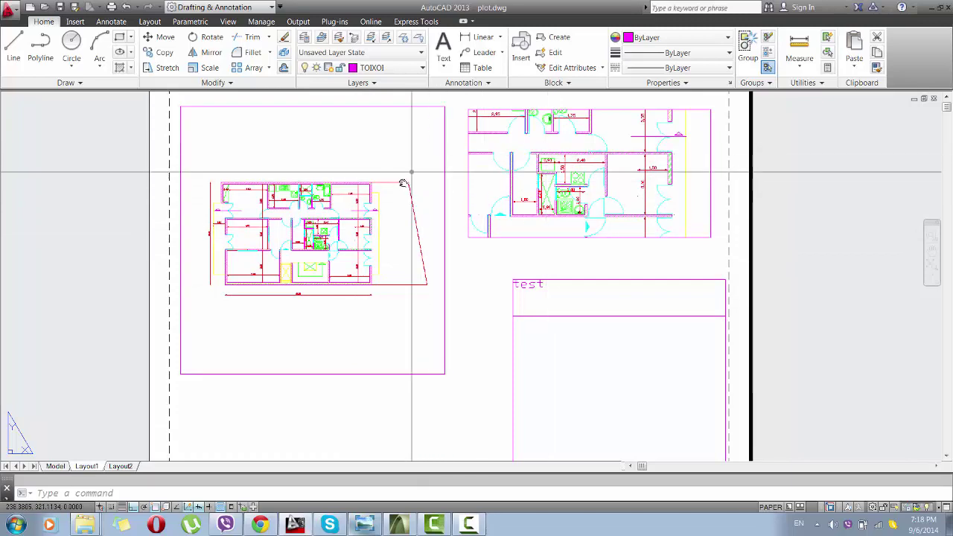
middle_drag(404, 201, 401, 225)
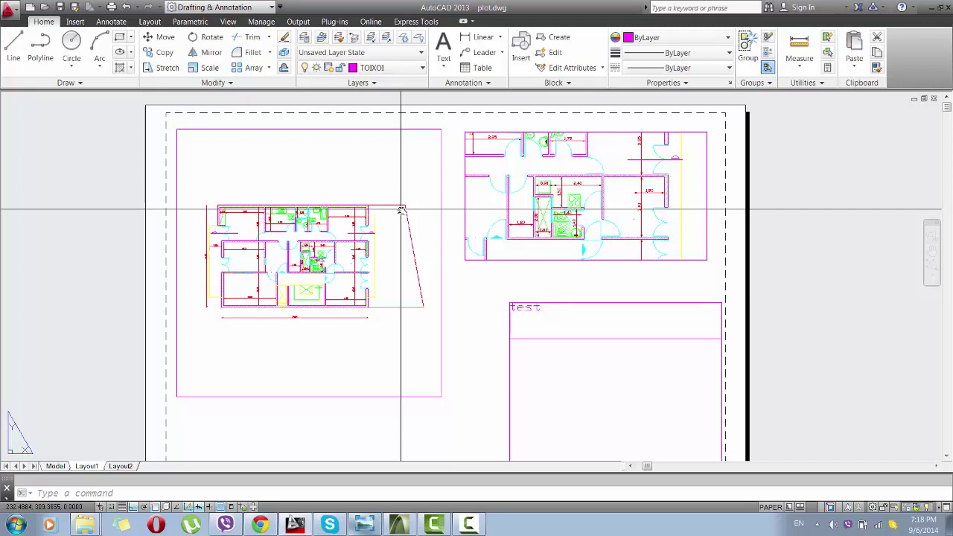
click(473, 83)
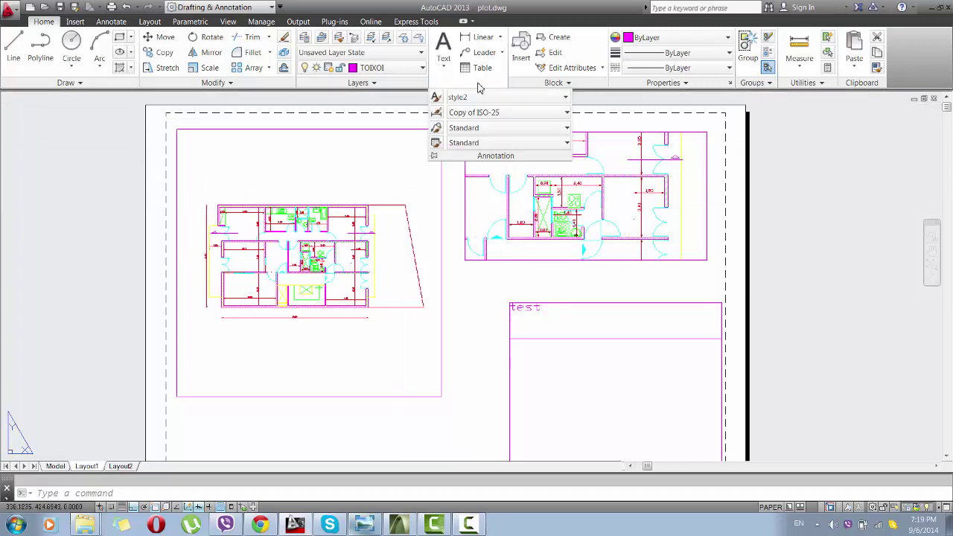
Start dimension style Copy(2) of ISO-25 and review its Lines, Symbols and Text settings.
click(437, 112)
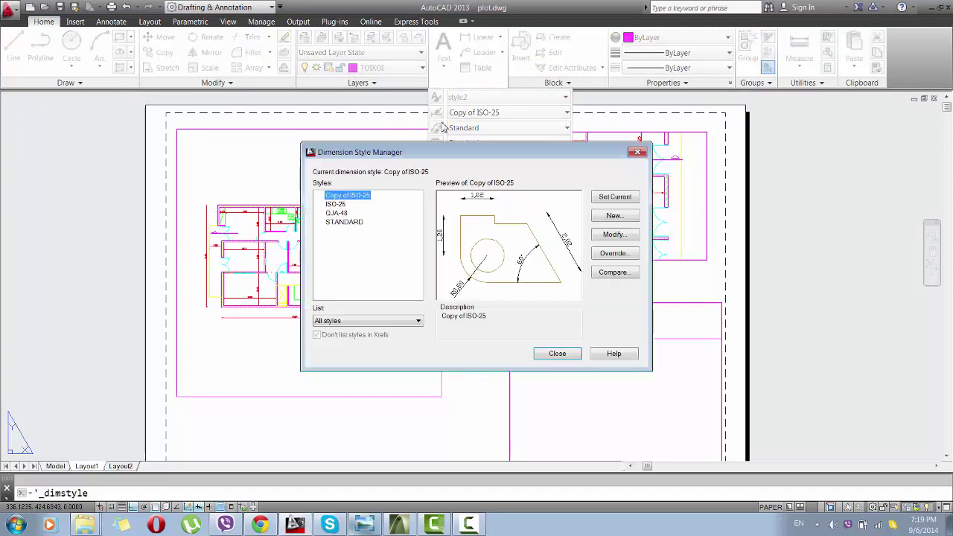
click(615, 217)
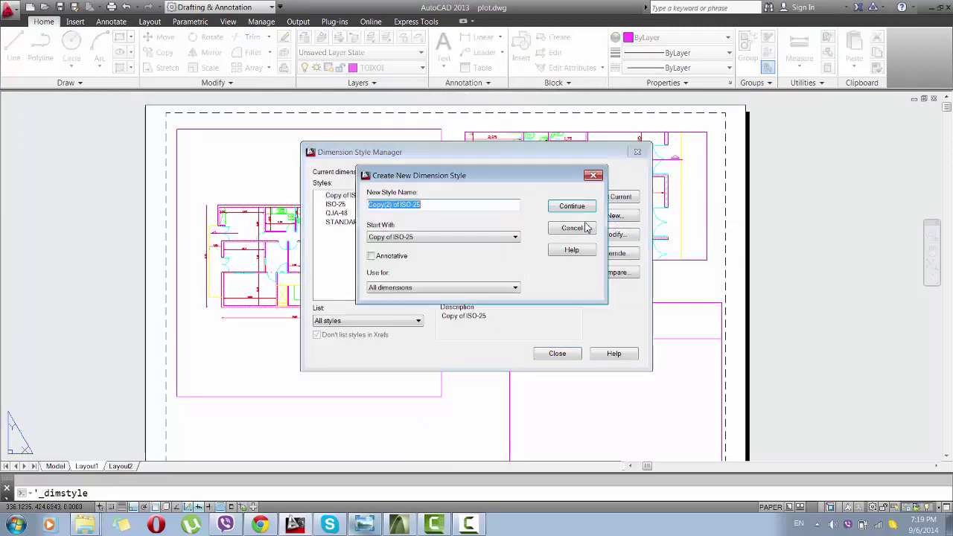
click(584, 211)
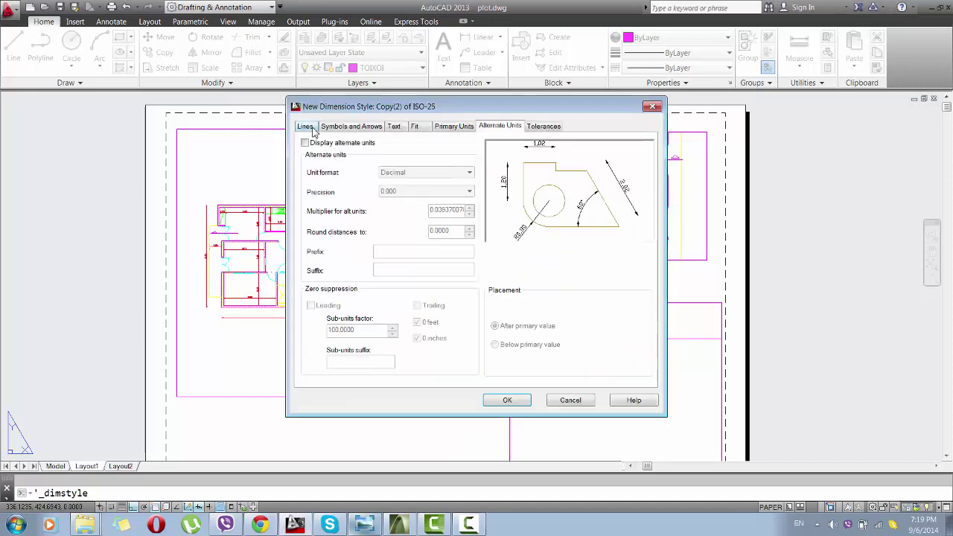
click(313, 130)
click(346, 130)
click(395, 128)
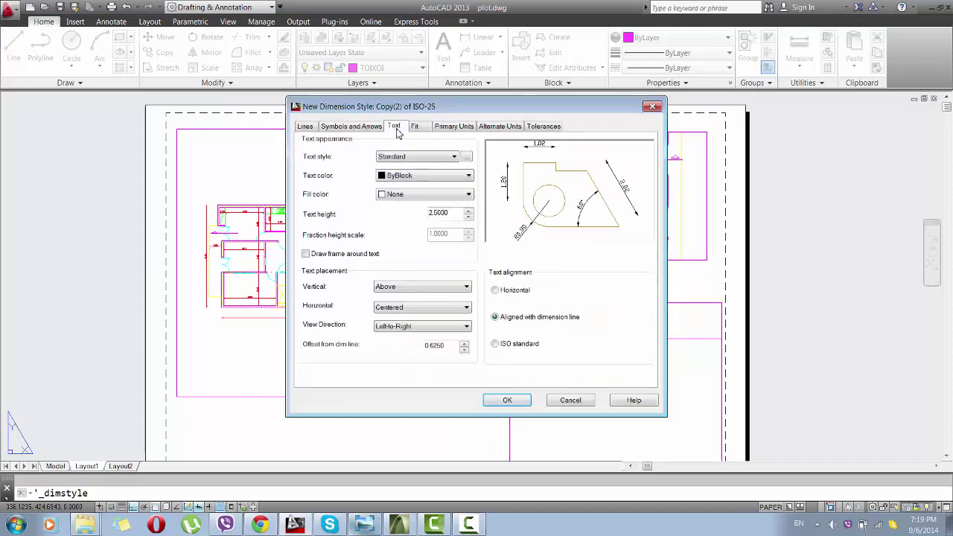
Check the text style, review Fit settings, then confirm Copy(2) of ISO-25 and close.
click(468, 160)
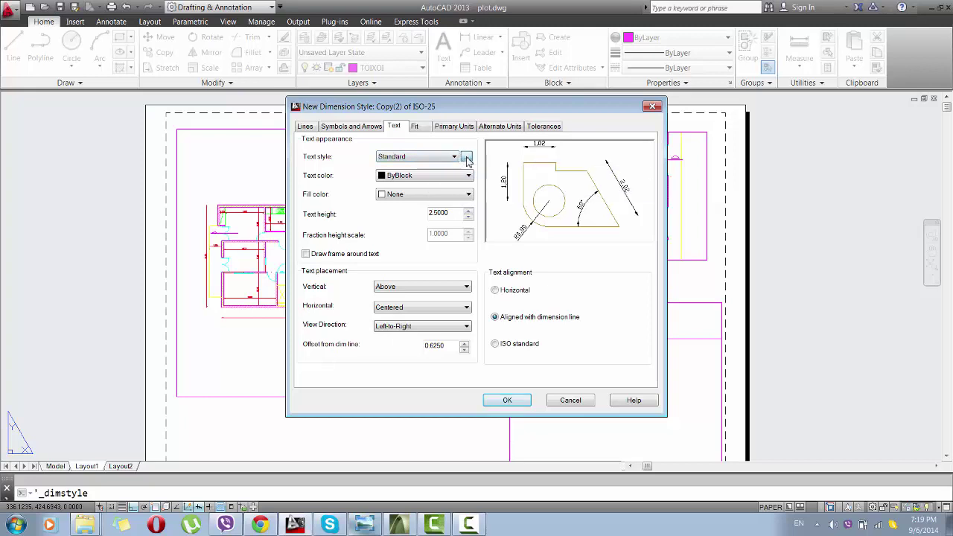
click(468, 160)
click(667, 143)
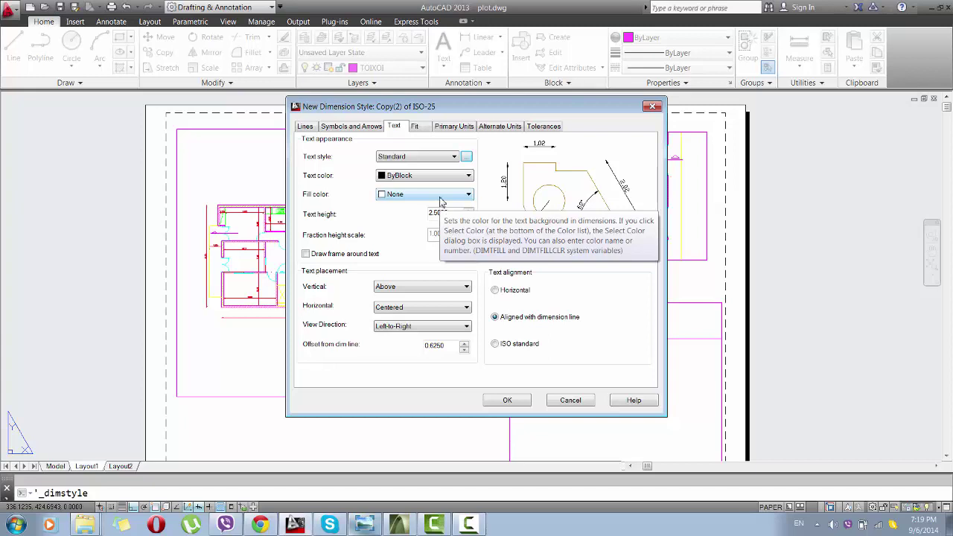
click(415, 126)
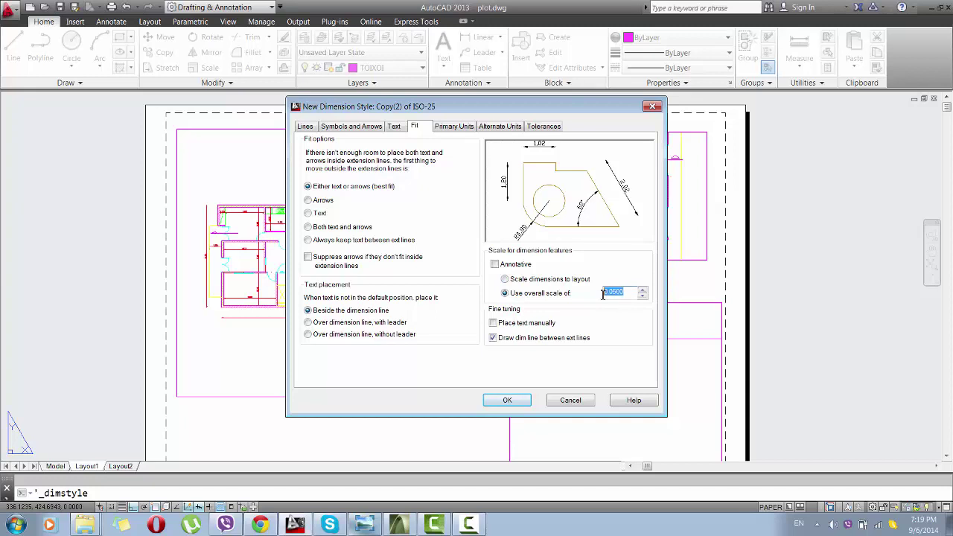
click(512, 401)
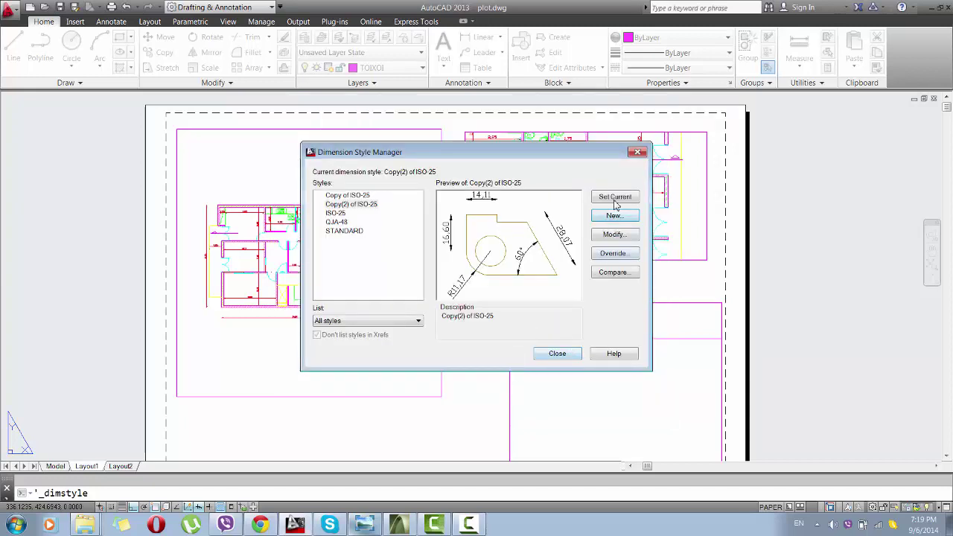
click(559, 356)
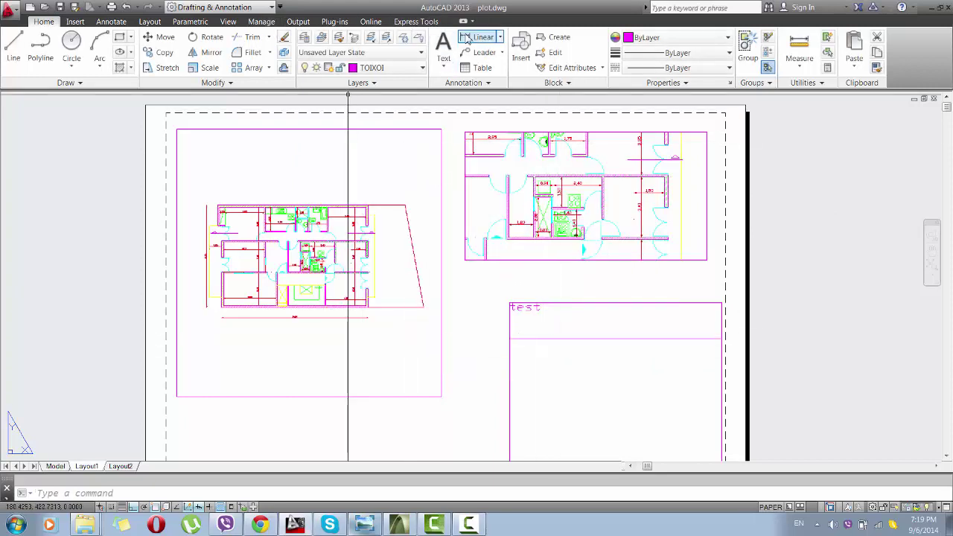
click(476, 37)
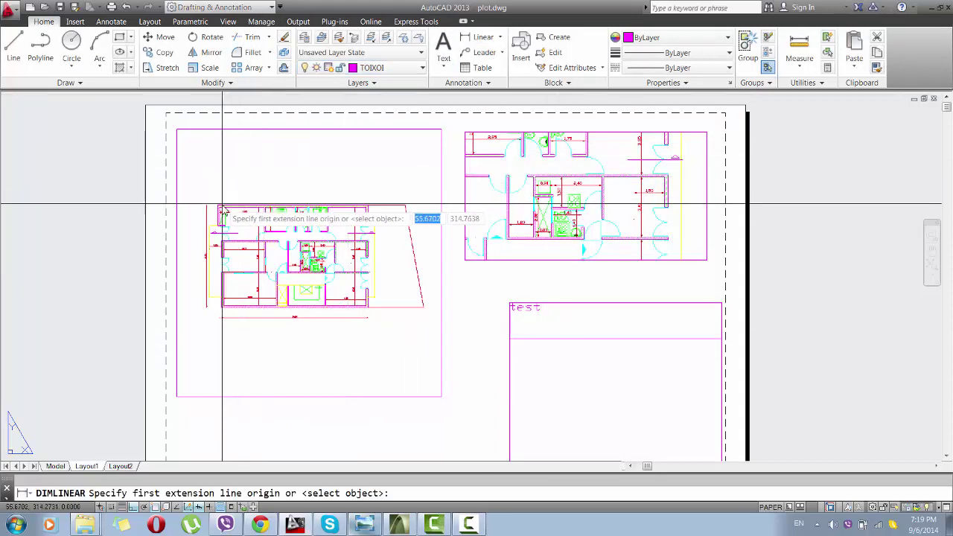
Dimension the top edge of the left floor plan at 18.55, placed above it.
scroll(222, 208, up, 2)
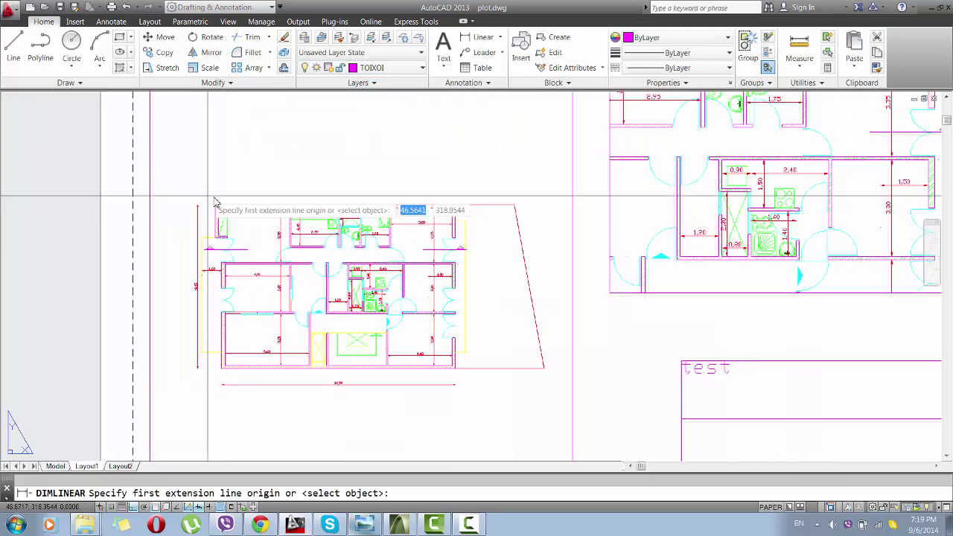
click(220, 207)
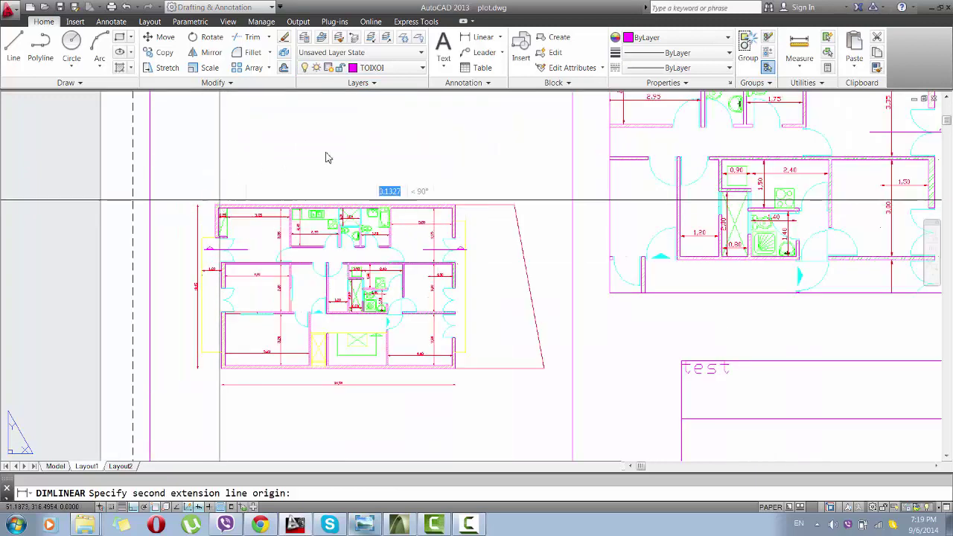
click(515, 206)
click(507, 176)
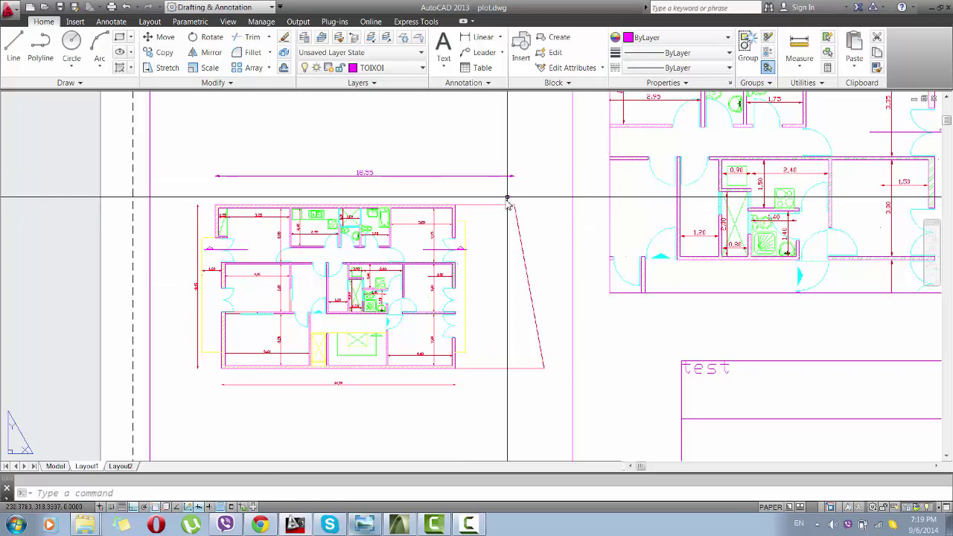
Add a 5.71 linear dimension between the walls of the right floor plan.
middle_drag(506, 202, 400, 271)
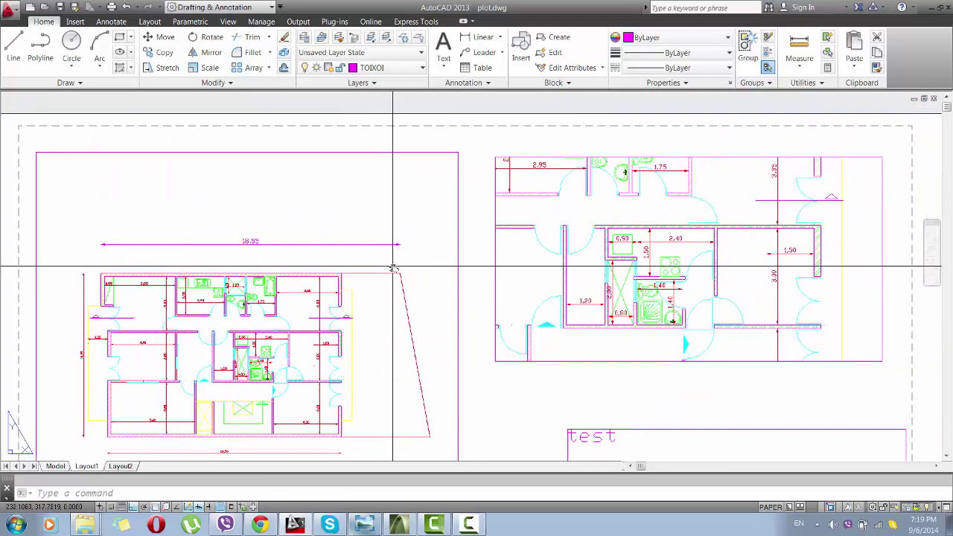
click(491, 37)
click(594, 225)
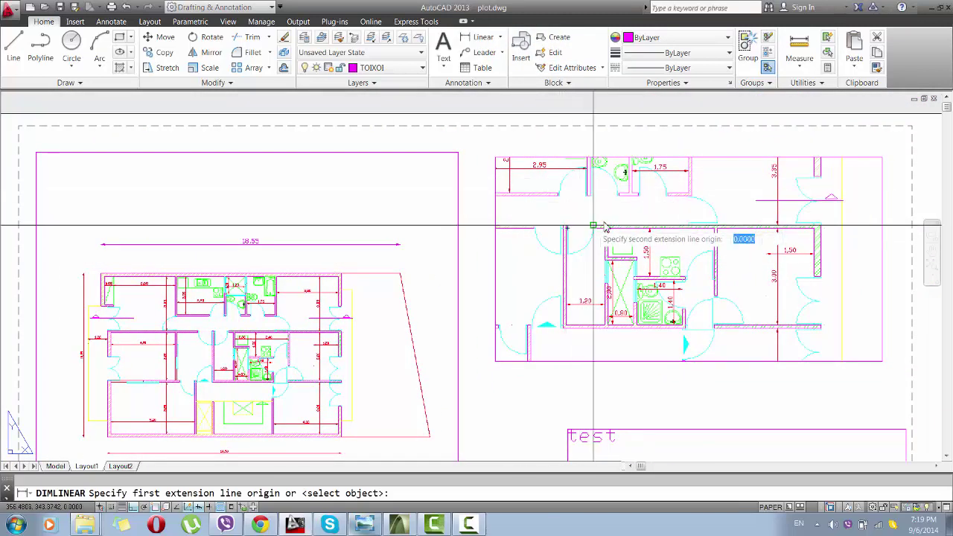
click(777, 228)
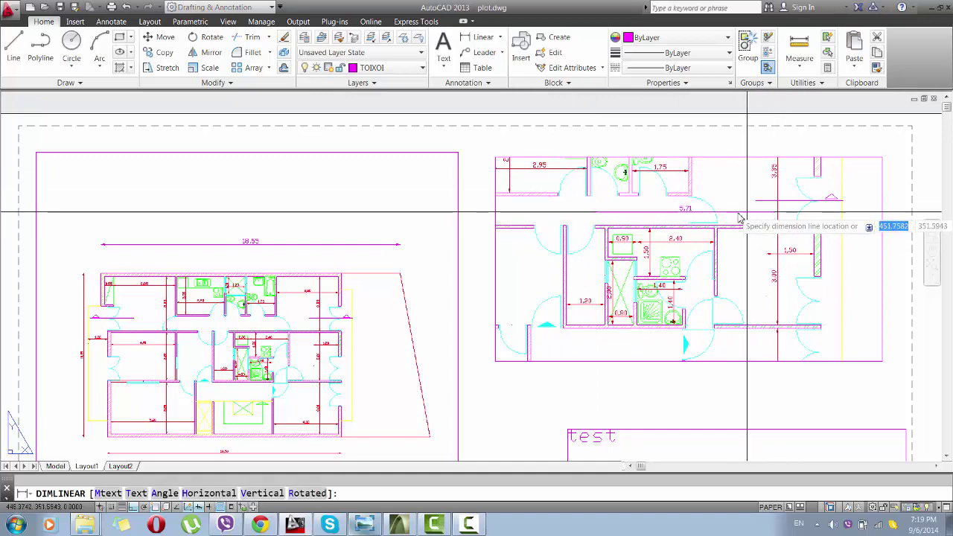
click(726, 214)
scroll(542, 214, down, 1)
scroll(542, 214, down, 2)
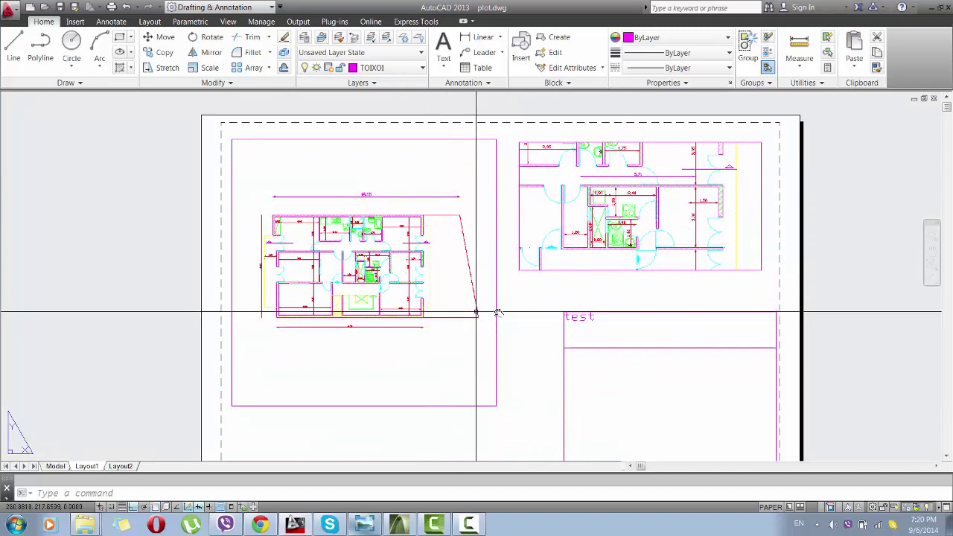
scroll(464, 276, down, 3)
scroll(525, 298, up, 4)
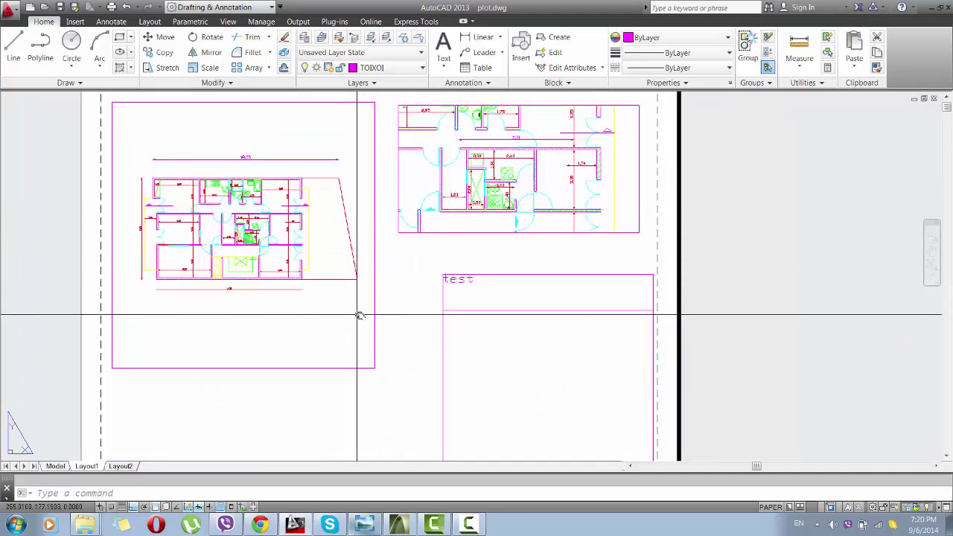
middle_drag(414, 302, 417, 312)
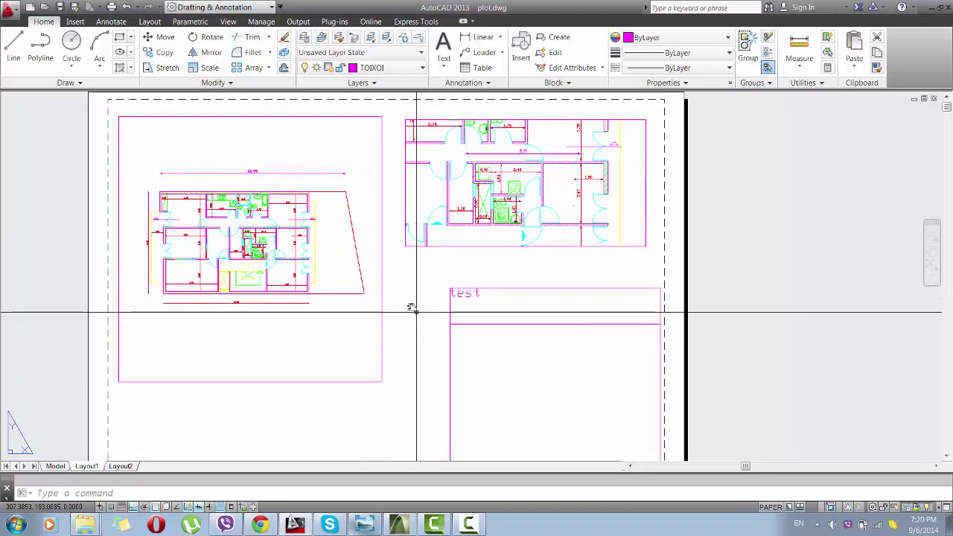
double_click(340, 334)
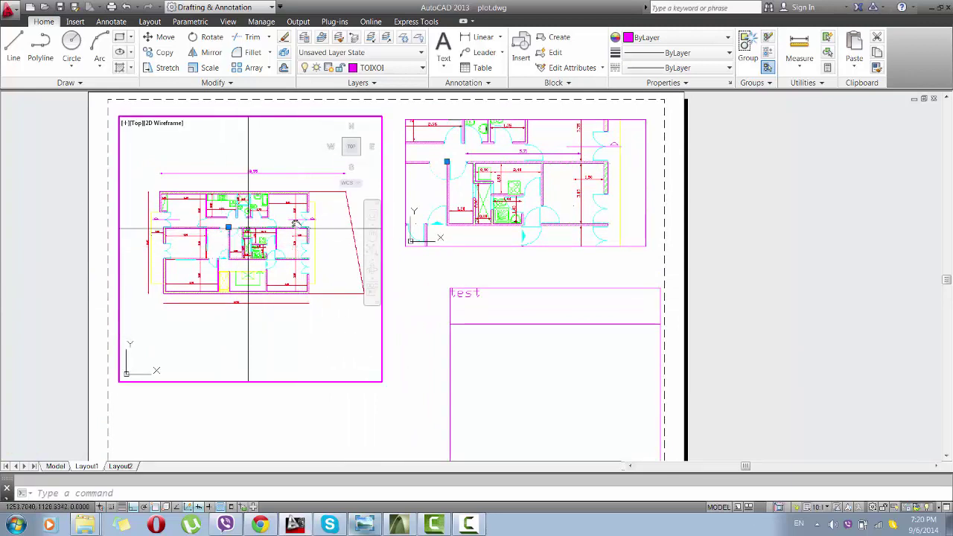
mouse_move(370, 254)
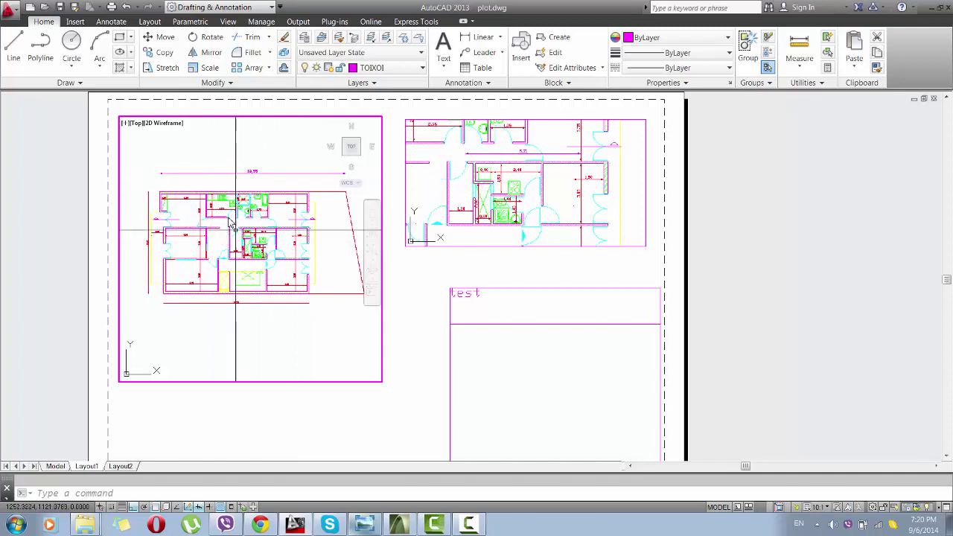
double_click(388, 363)
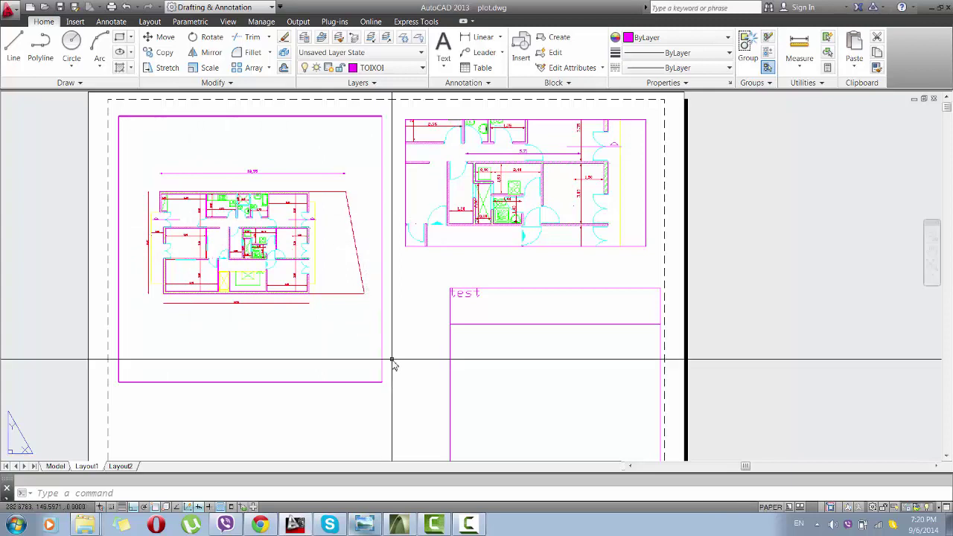
click(57, 466)
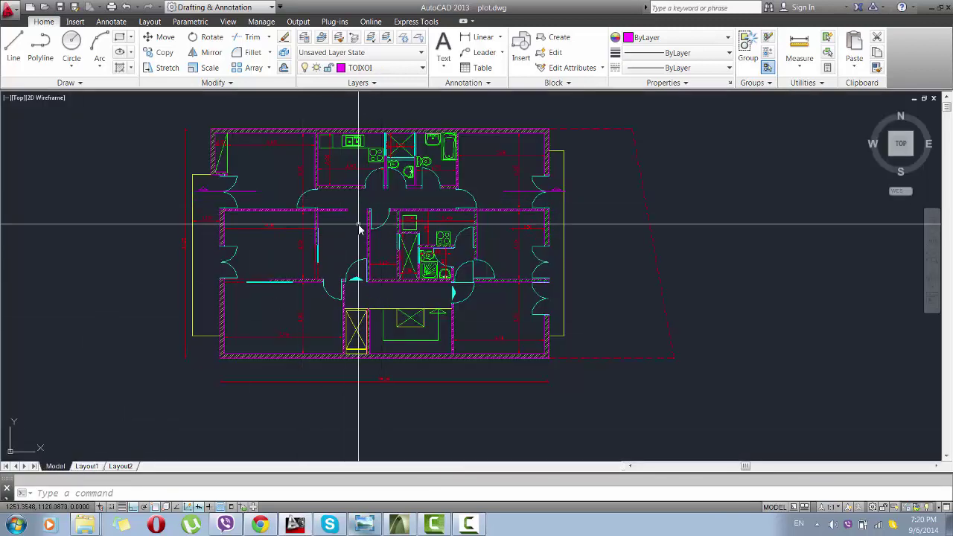
click(87, 466)
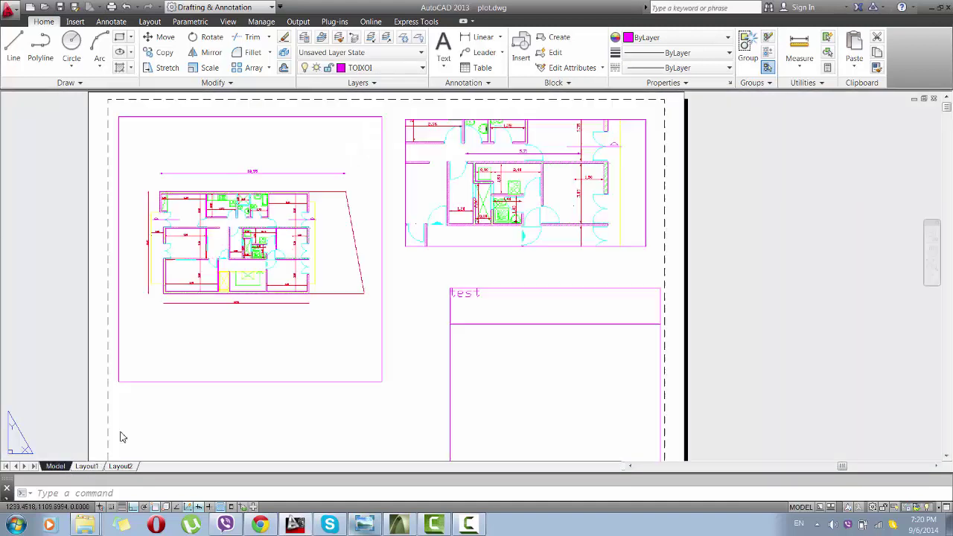
double_click(246, 329)
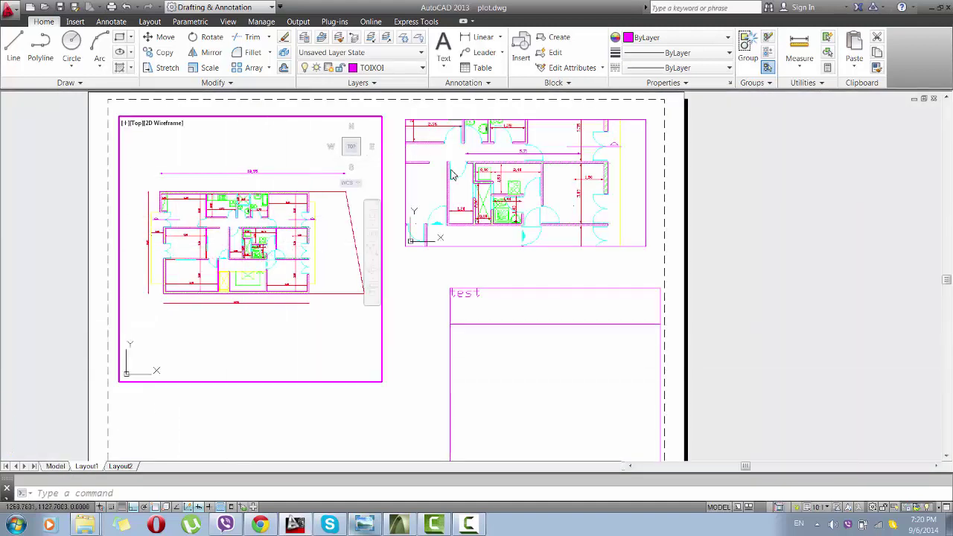
double_click(383, 176)
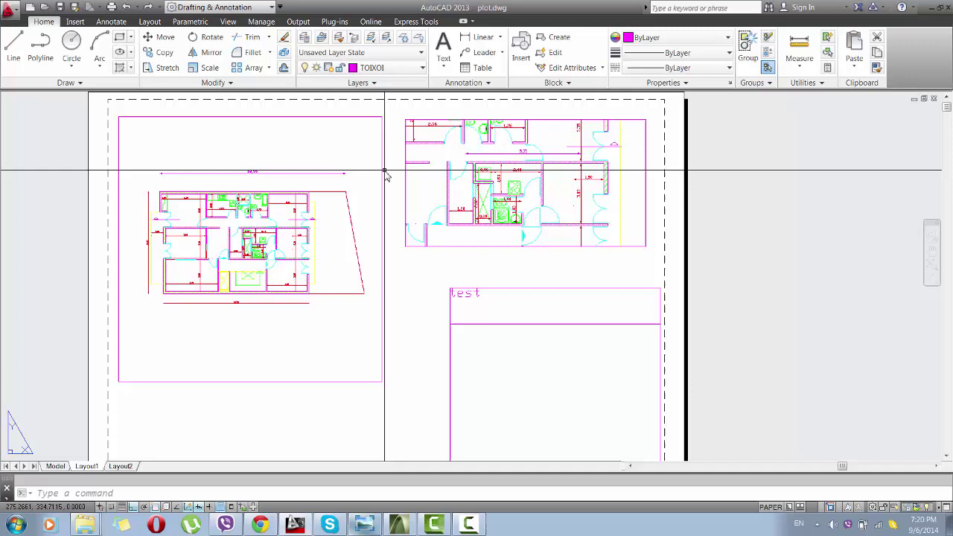
double_click(382, 171)
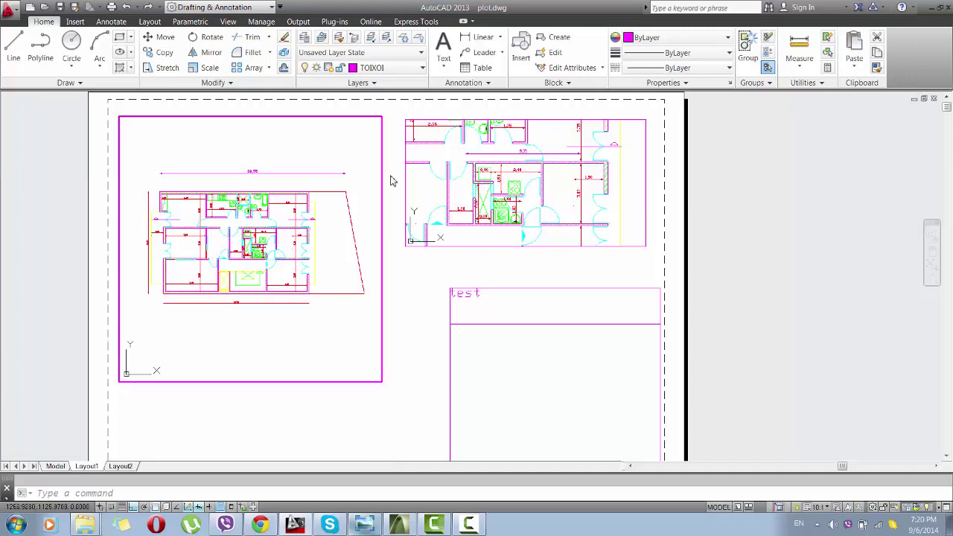
double_click(393, 181)
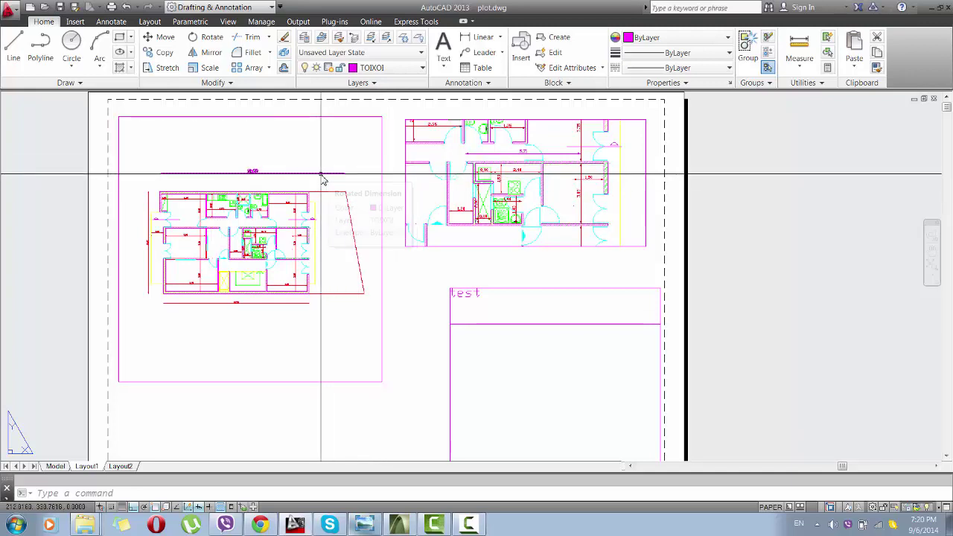
Move the left floor-plan viewport slightly lower, then further left on the sheet.
click(158, 38)
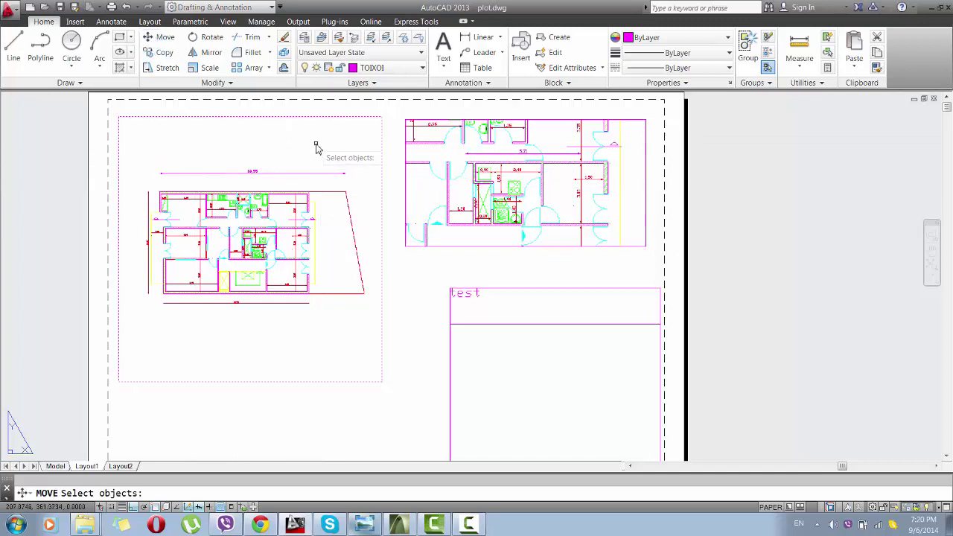
click(382, 130)
key(Return)
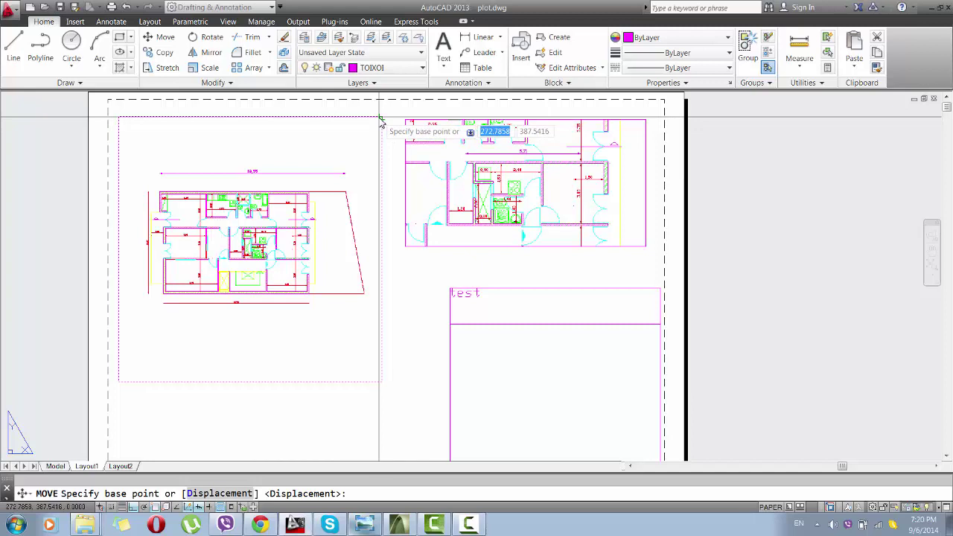
click(380, 119)
click(359, 153)
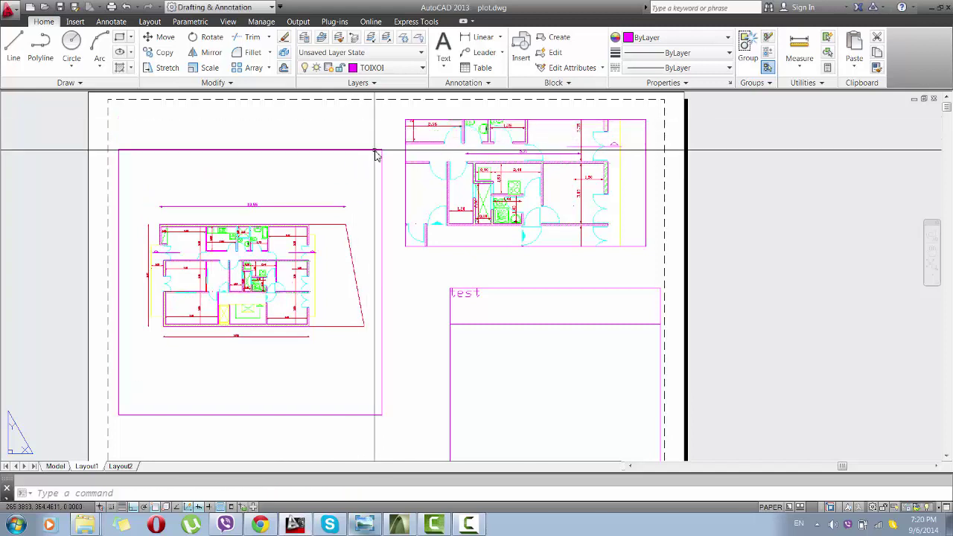
click(377, 151)
click(383, 151)
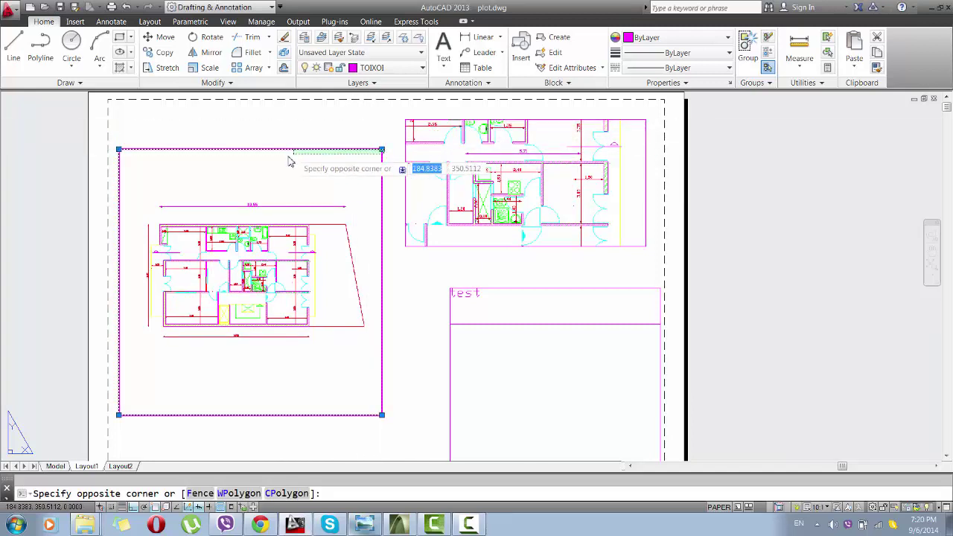
click(305, 156)
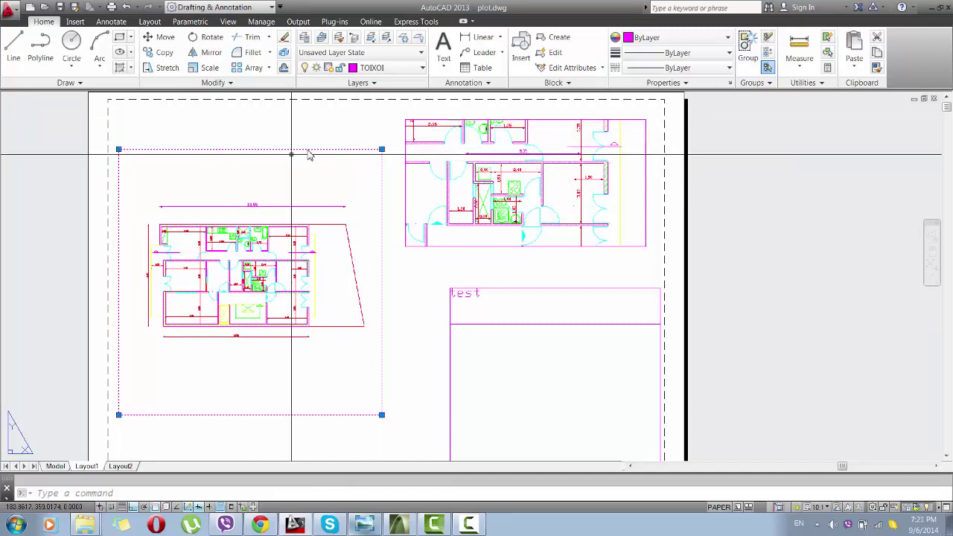
click(164, 36)
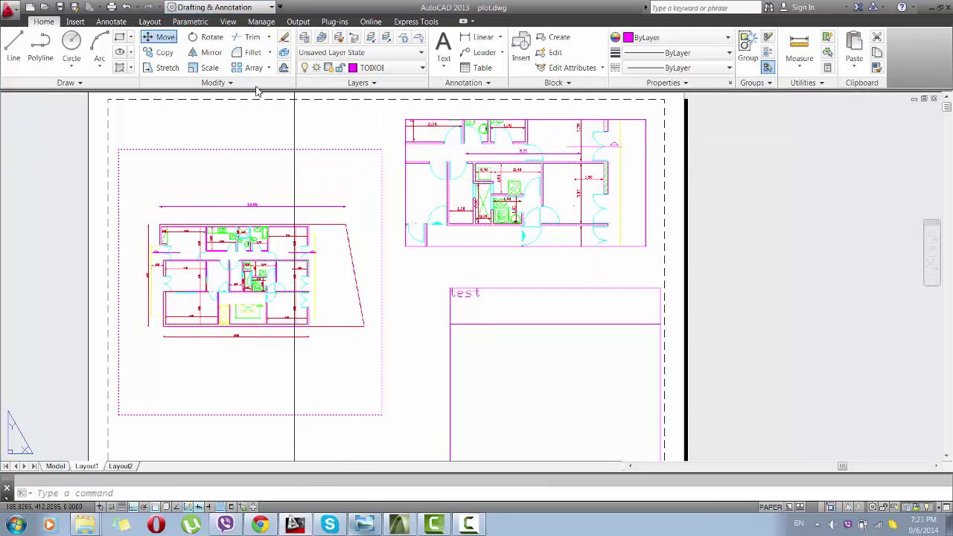
click(382, 150)
click(286, 159)
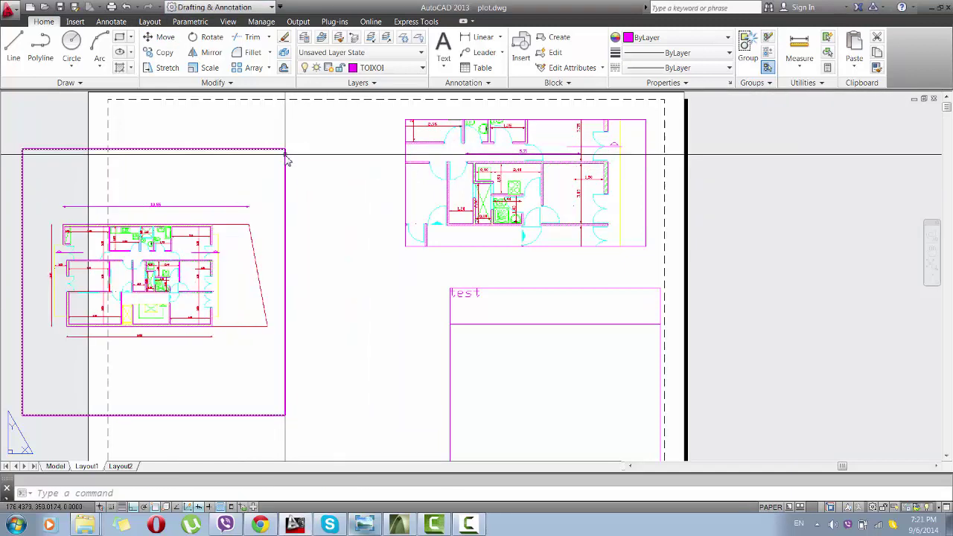
middle_drag(317, 159, 350, 163)
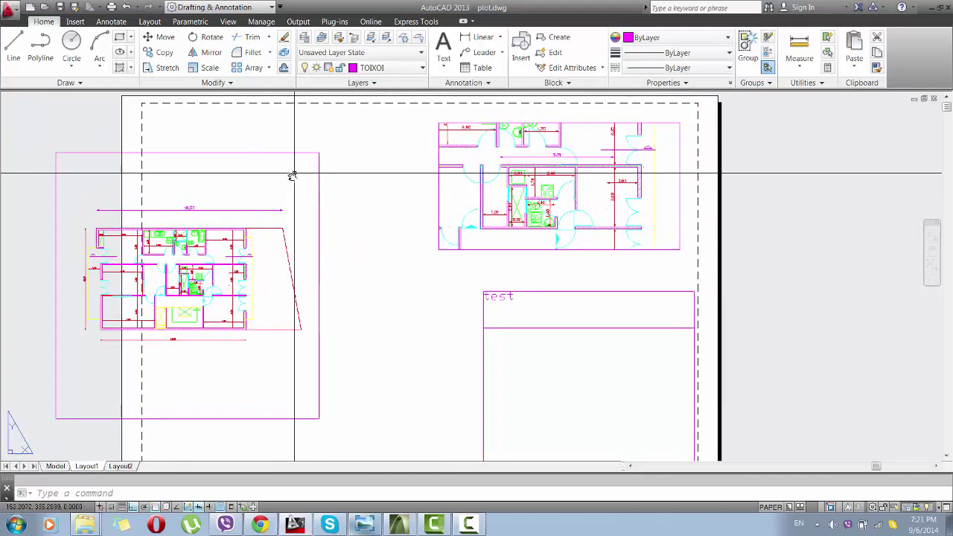
Move the left viewport right so it sits inside the dashed printable border.
click(165, 38)
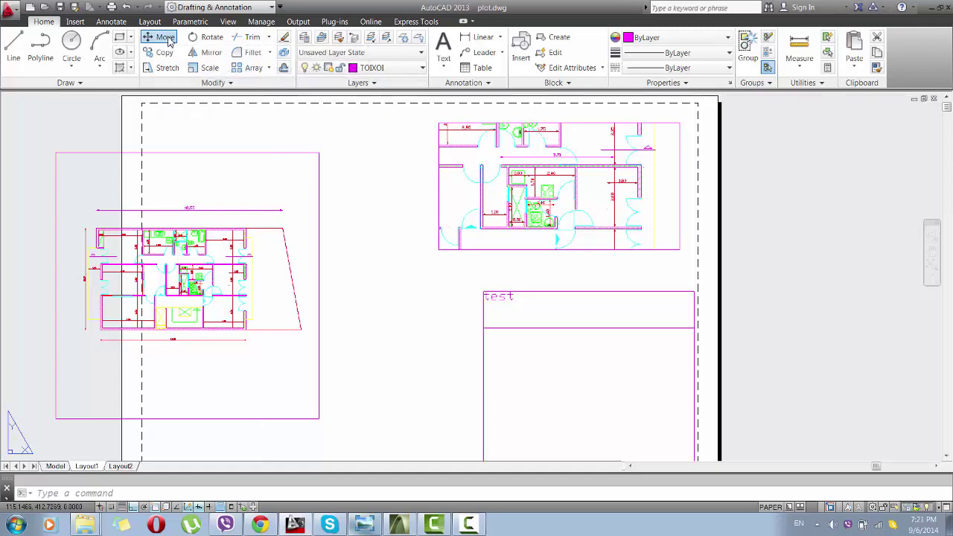
click(198, 154)
key(Return)
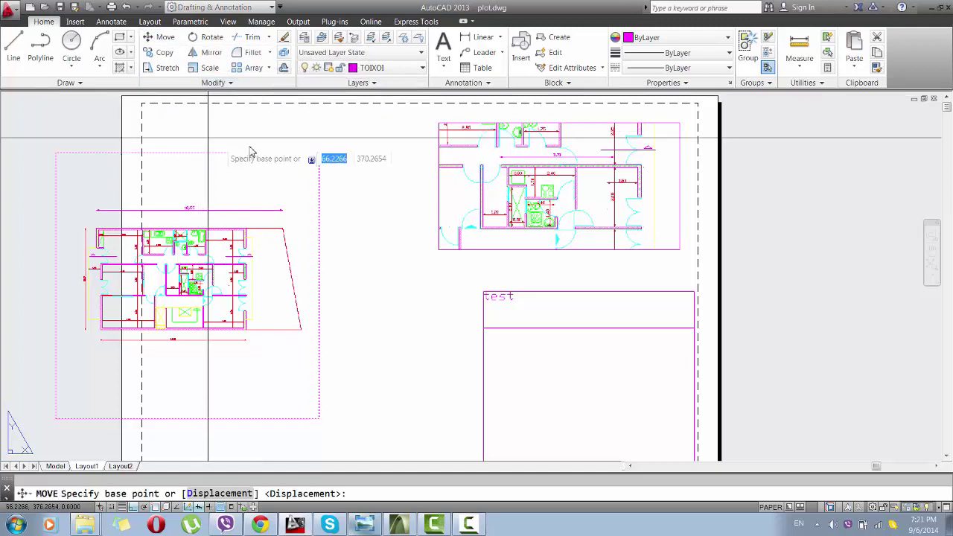
click(319, 154)
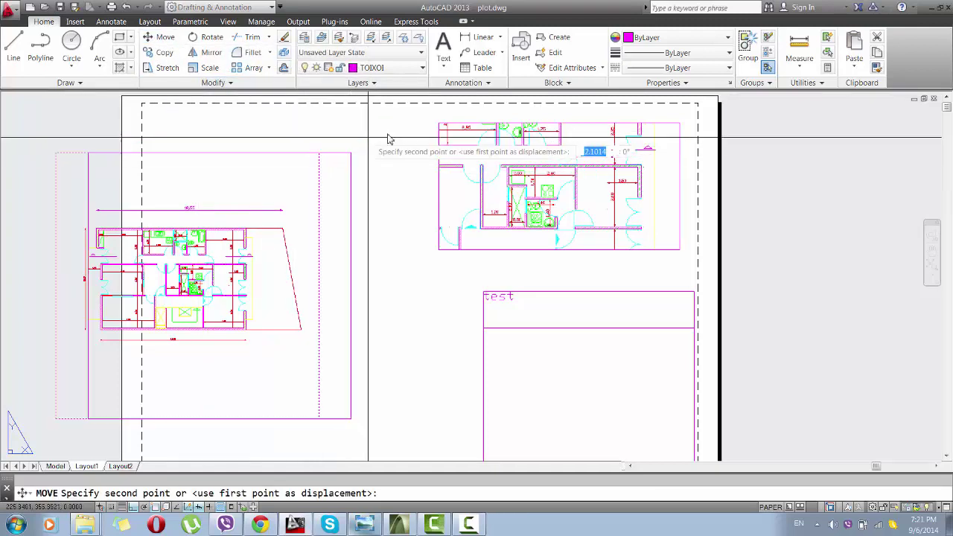
click(411, 138)
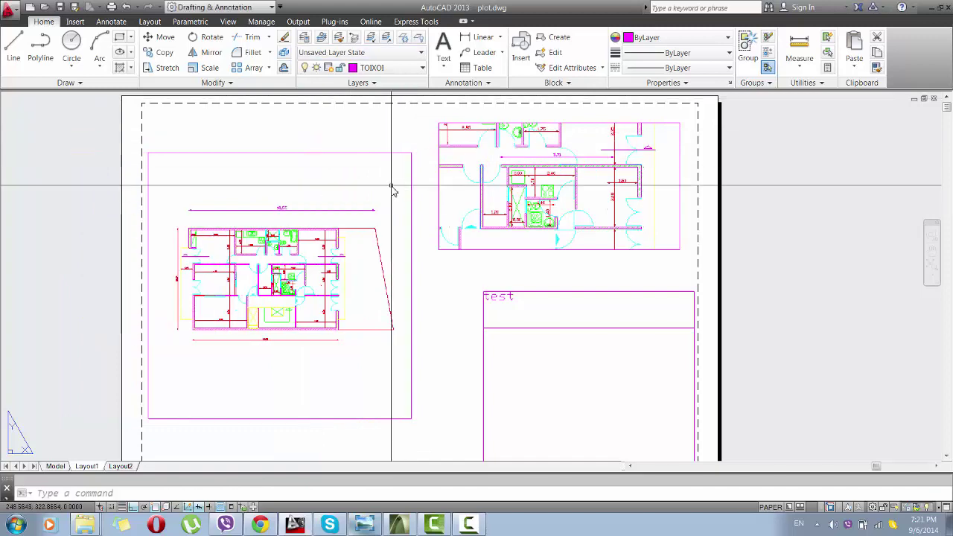
scroll(351, 181, down, 1)
scroll(347, 141, down, 2)
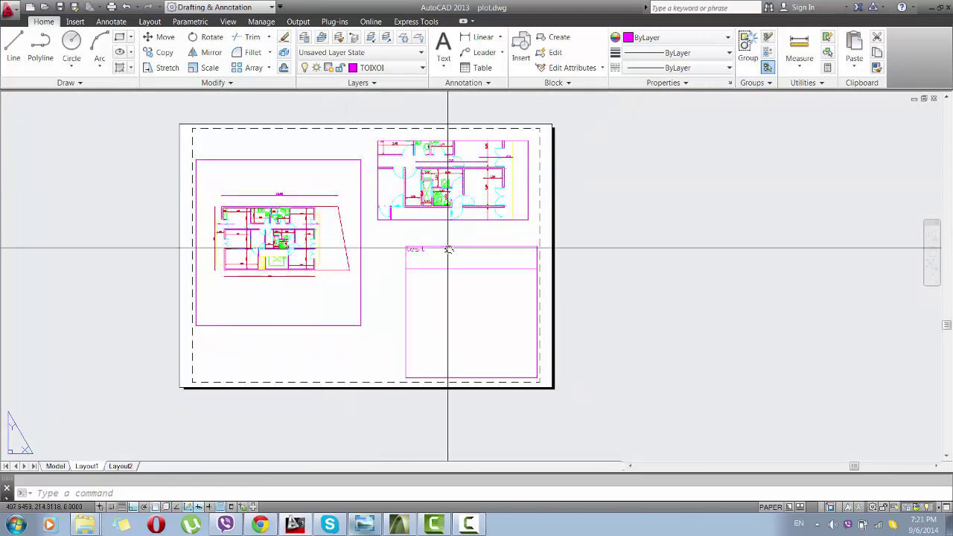
middle_drag(358, 225, 363, 241)
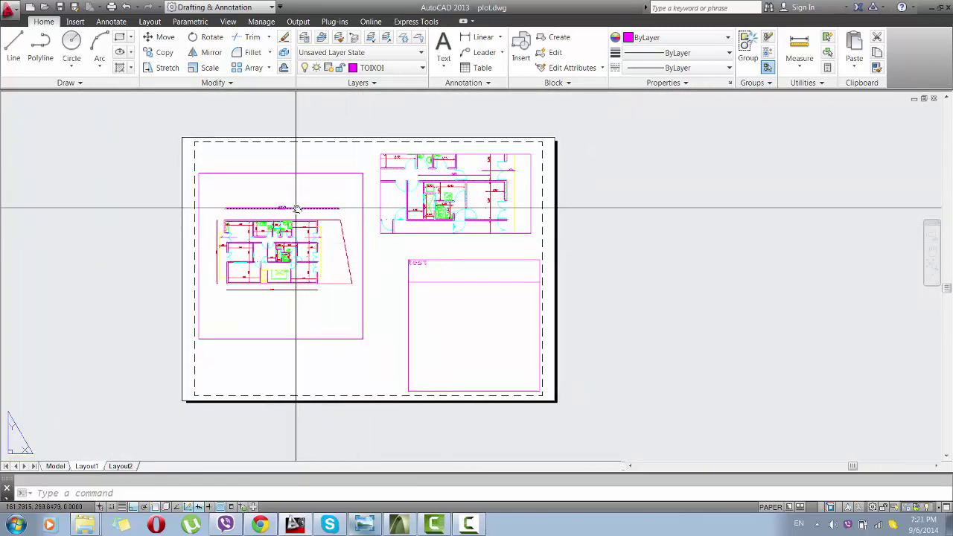
click(55, 467)
scroll(313, 279, down, 1)
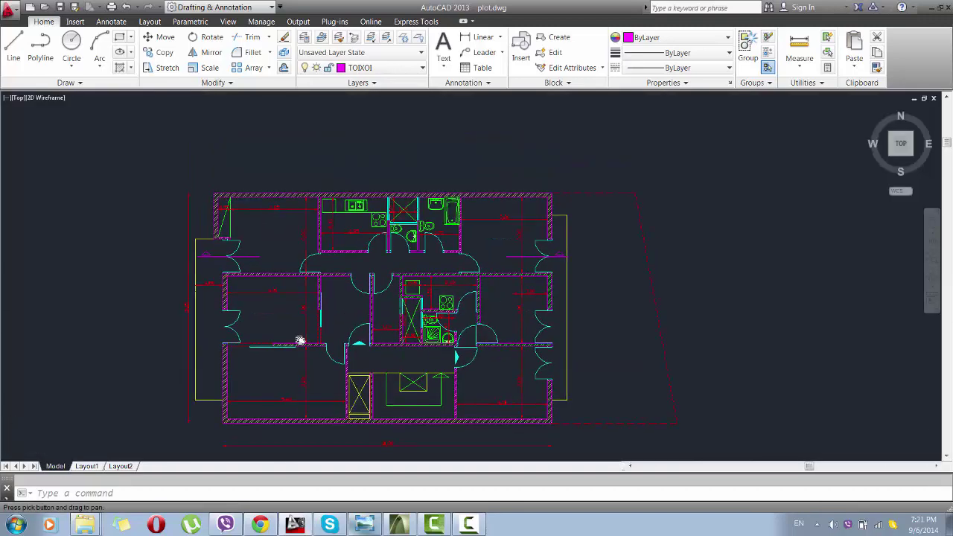
scroll(306, 298, down, 3)
scroll(440, 421, down, 2)
scroll(373, 354, up, 2)
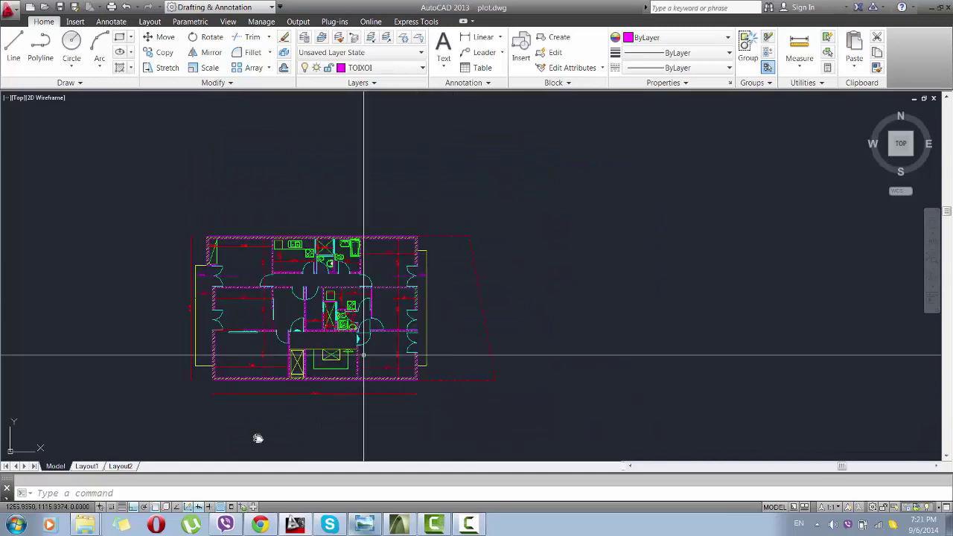
click(79, 467)
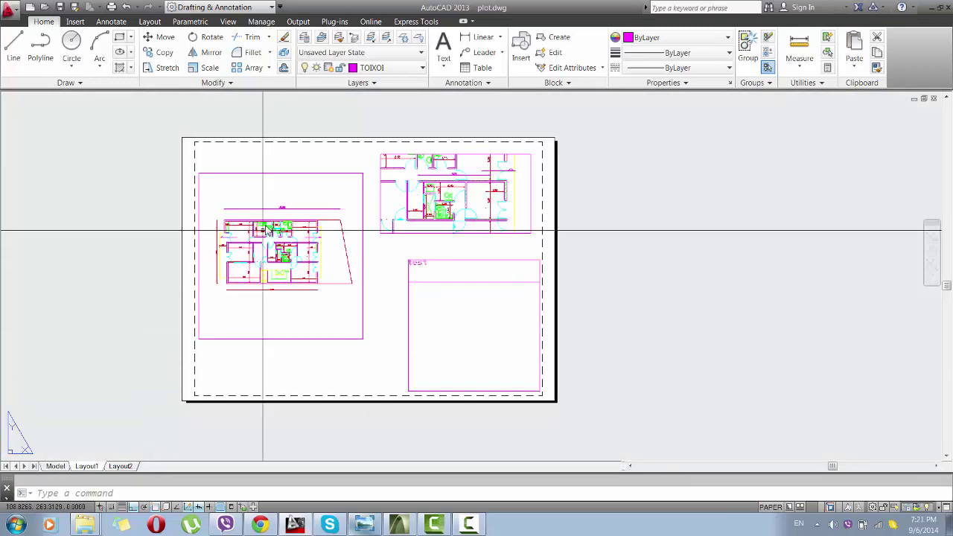
scroll(289, 191, up, 1)
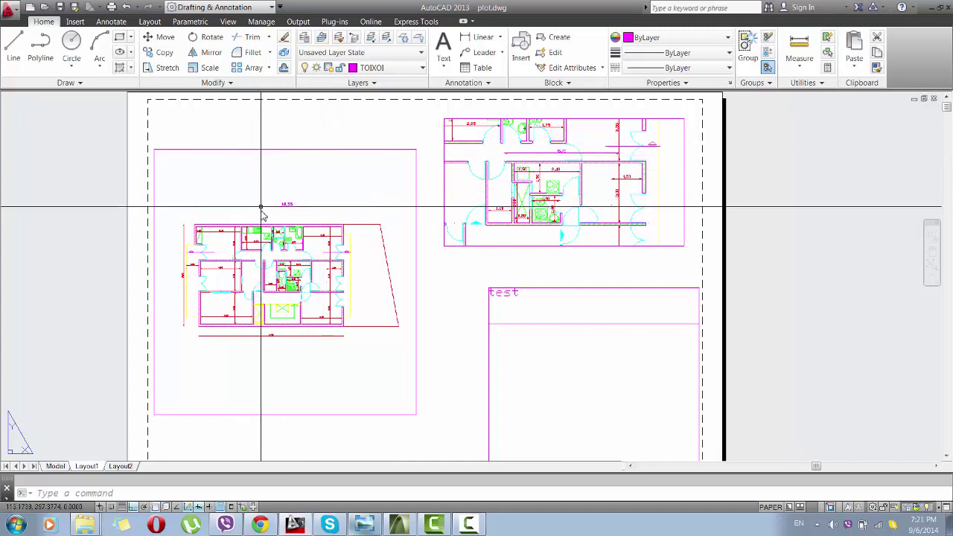
middle_drag(264, 207, 210, 215)
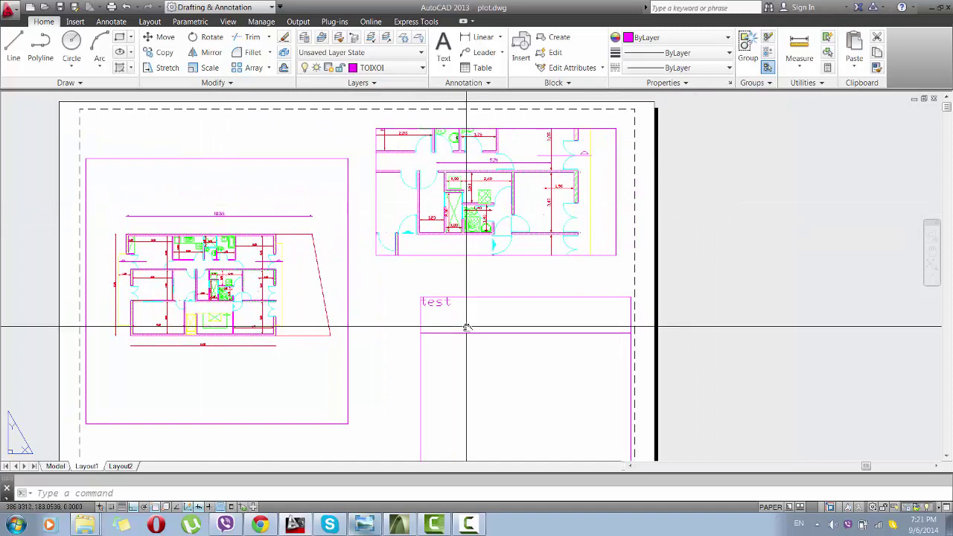
middle_drag(466, 324, 464, 295)
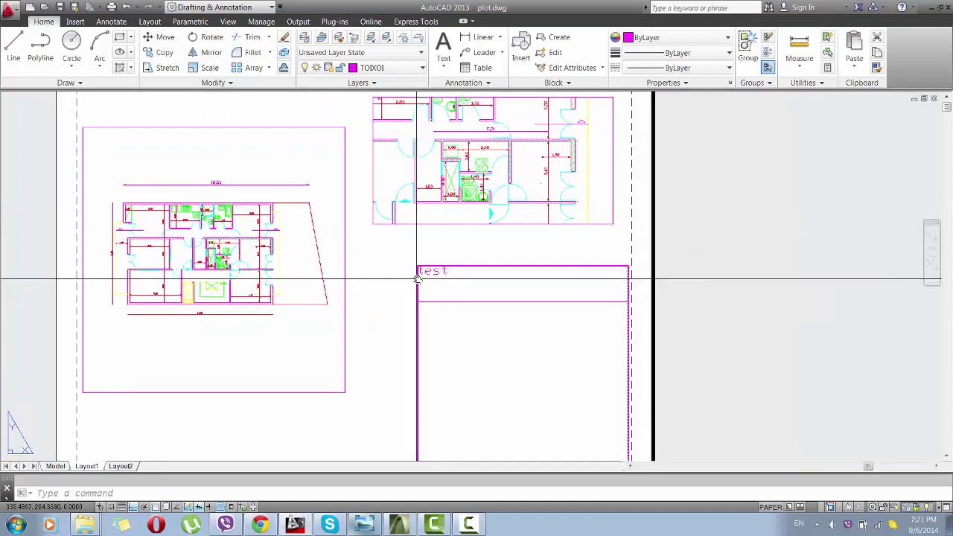
middle_drag(378, 254, 392, 277)
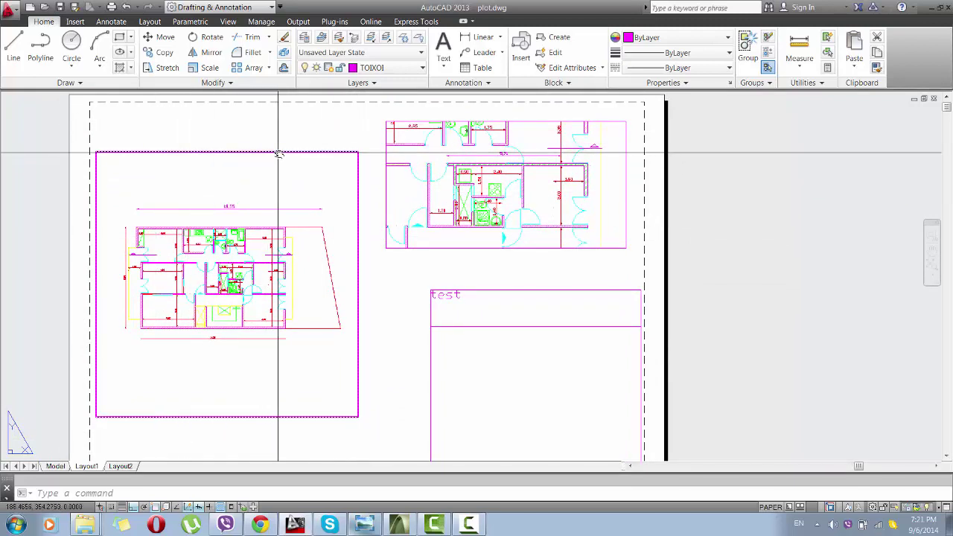
middle_drag(394, 266, 397, 277)
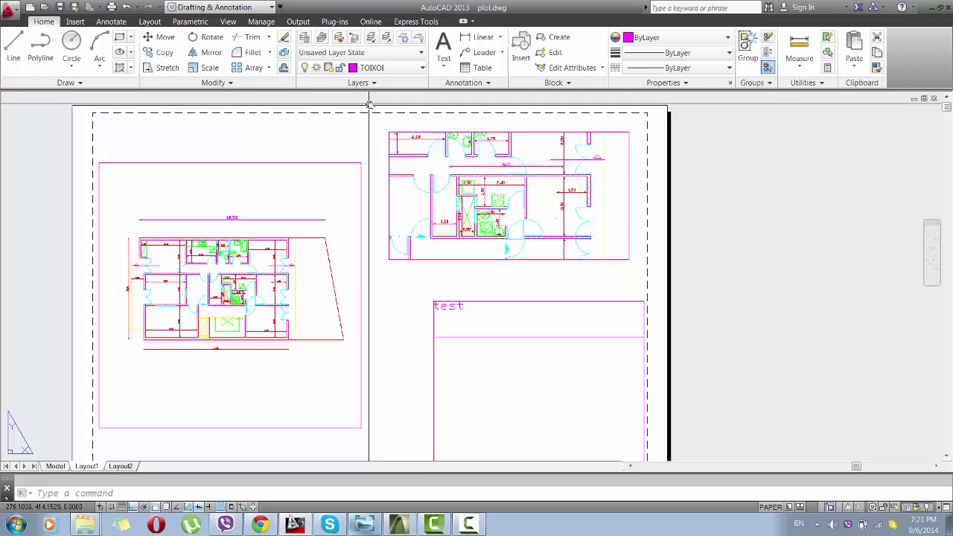
Create a layer named 'viewport' and turn off its Plot setting.
click(306, 38)
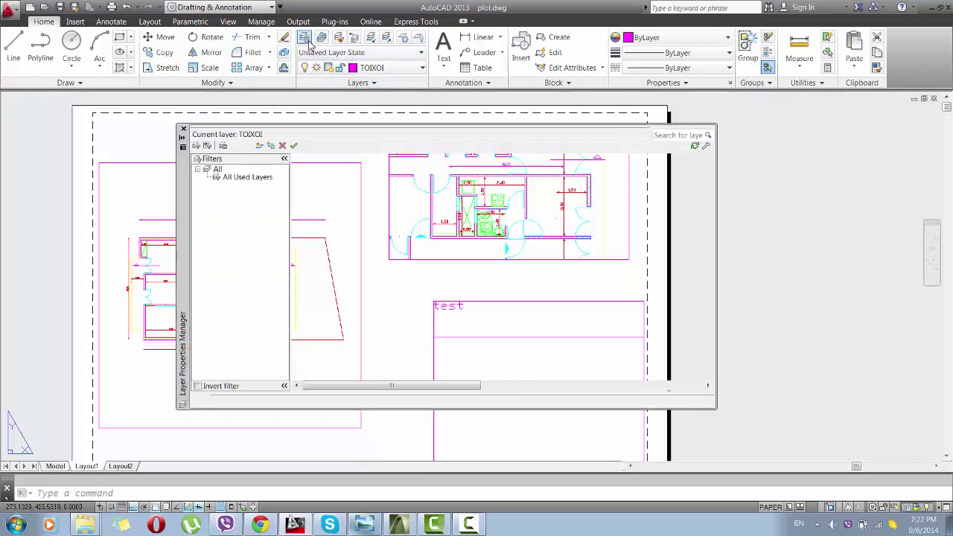
click(296, 146)
text(viewport)
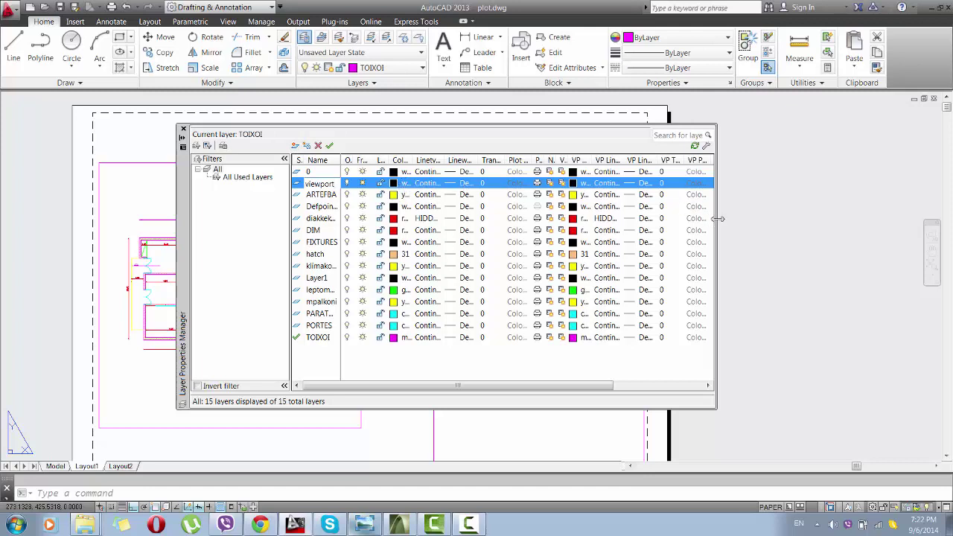
drag(719, 219, 791, 186)
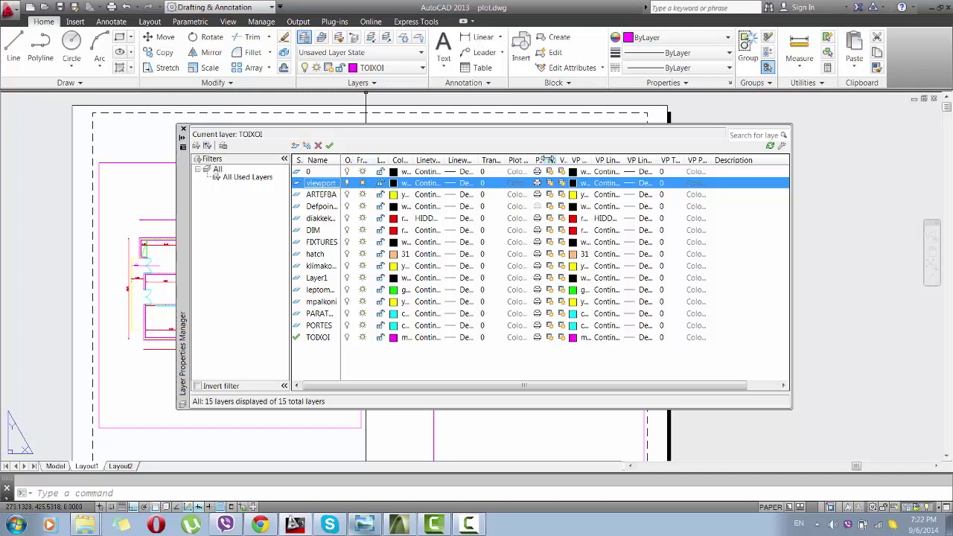
drag(557, 159, 568, 159)
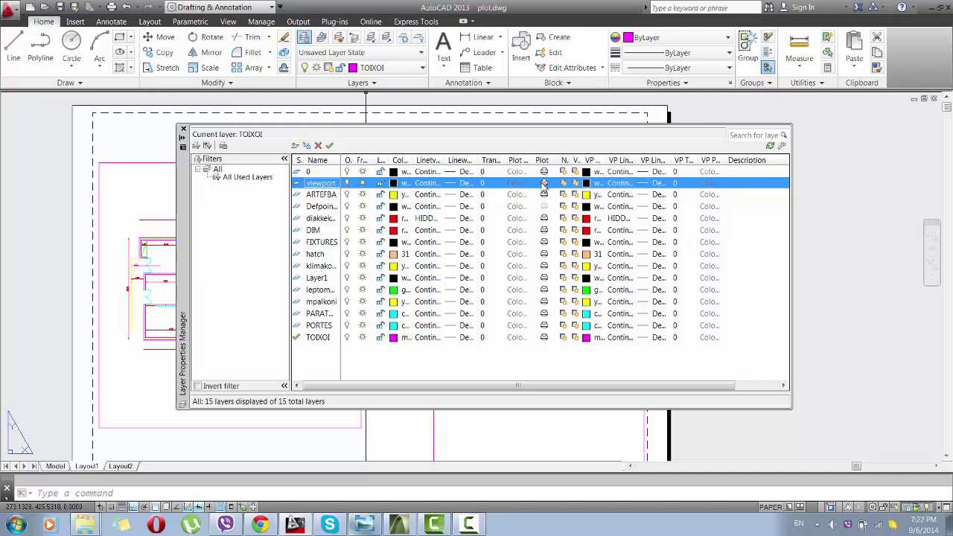
click(544, 183)
Assign both floor-plan viewports to the 'viewport' layer and clear the selection.
click(183, 129)
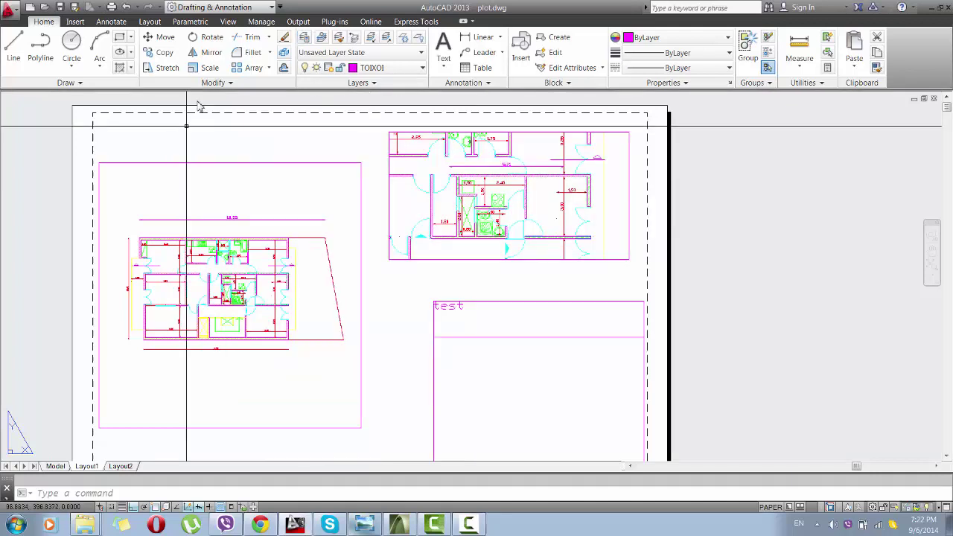
click(227, 163)
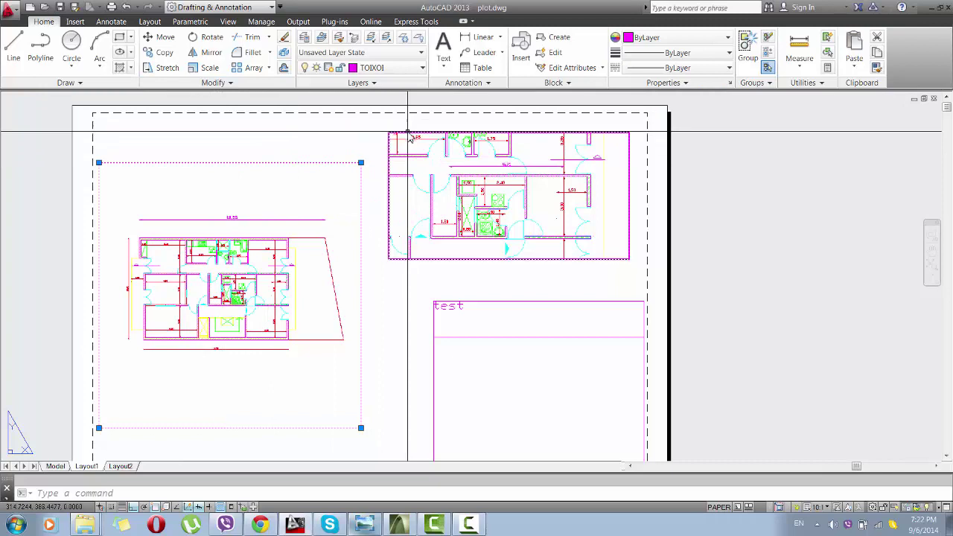
click(388, 132)
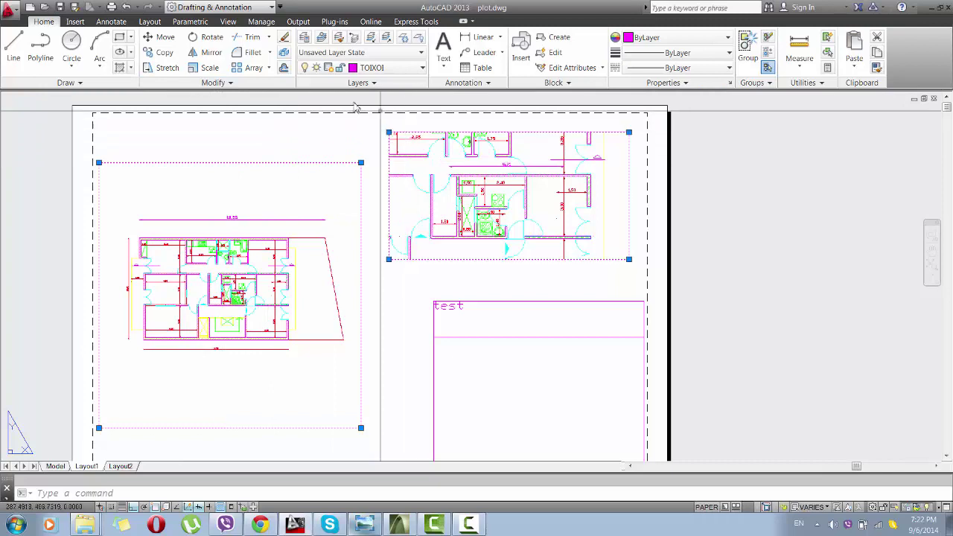
click(382, 70)
click(380, 230)
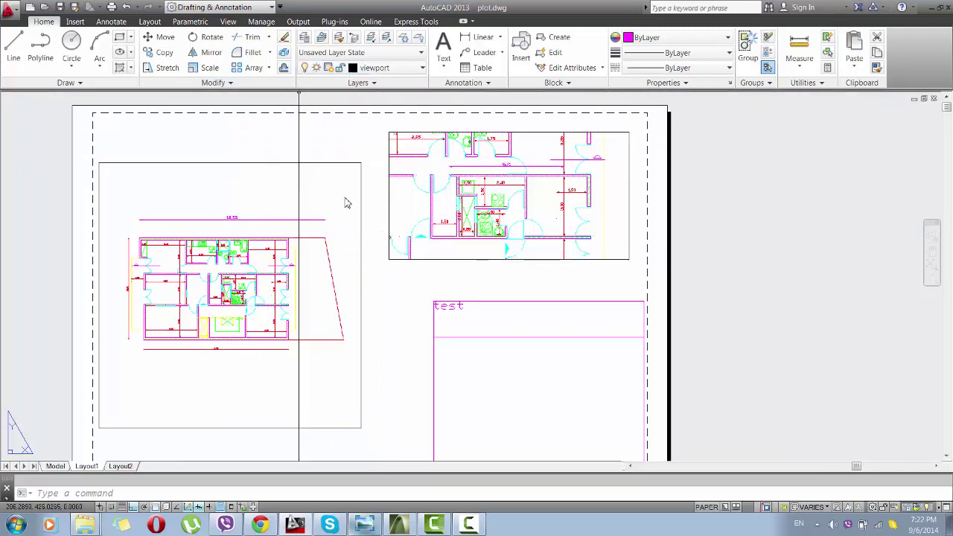
key(ctrl+z)
key(Escape)
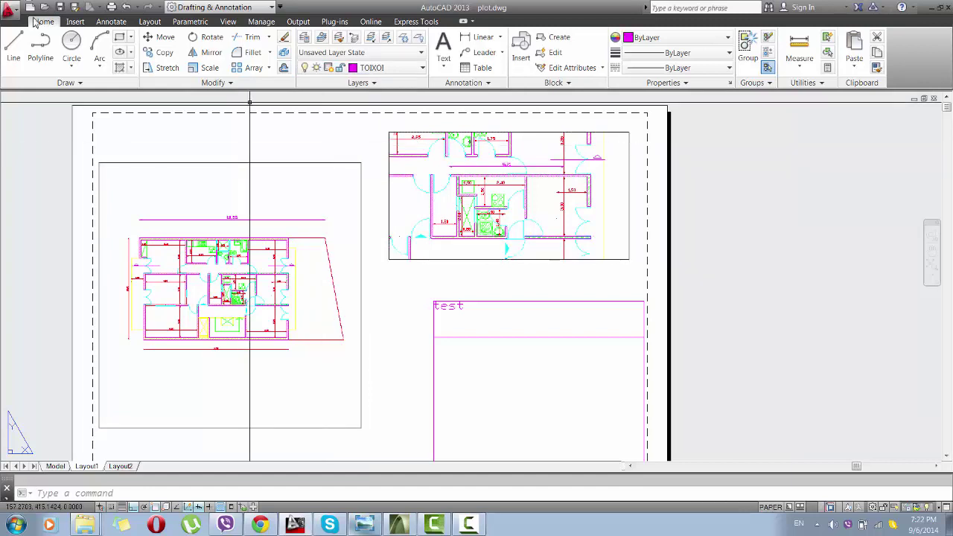
Set DWG To PDF.pc3 as the printer in Layout1's plot settings.
click(9, 9)
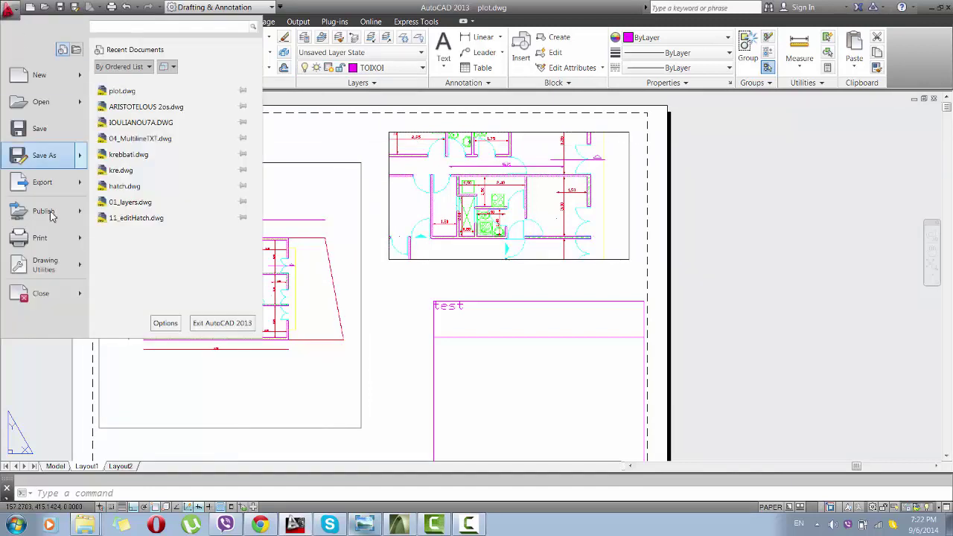
mouse_move(45, 237)
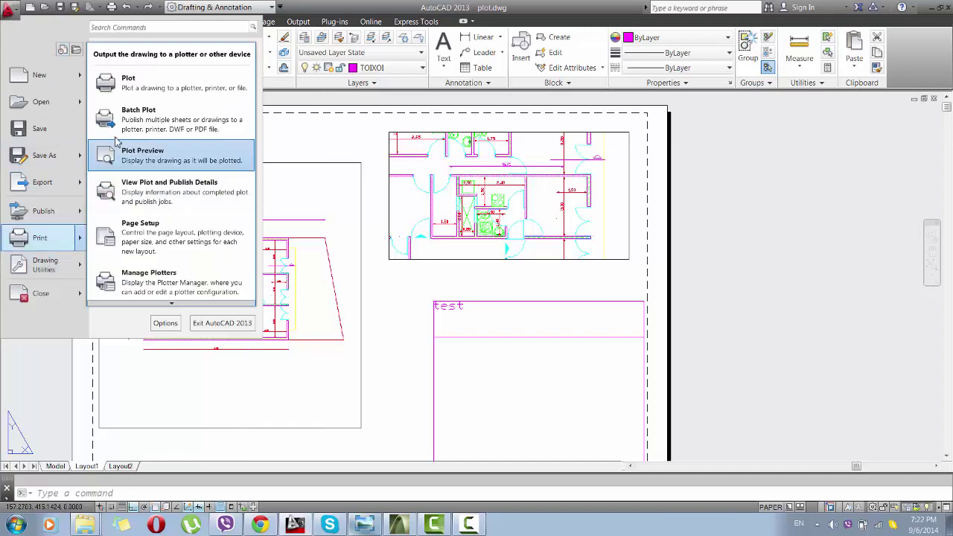
click(112, 76)
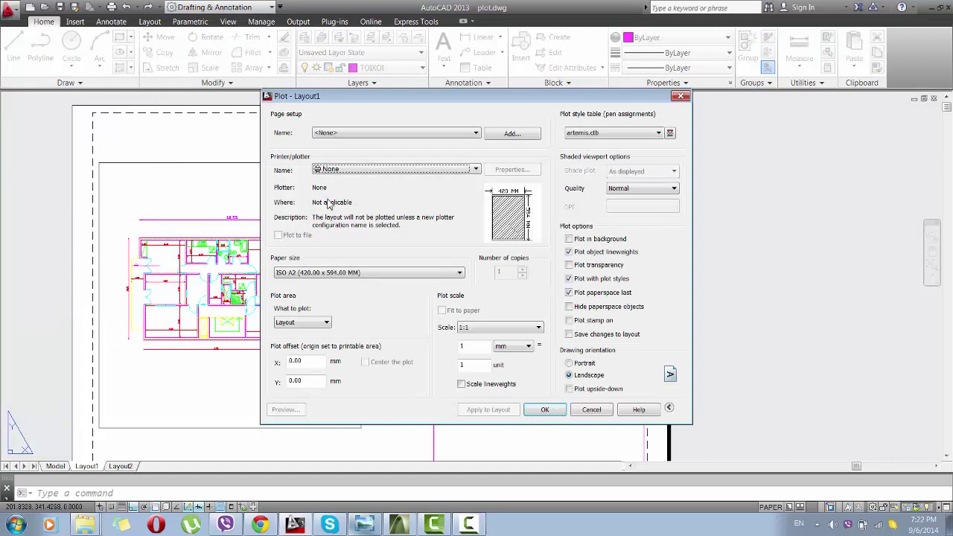
click(371, 170)
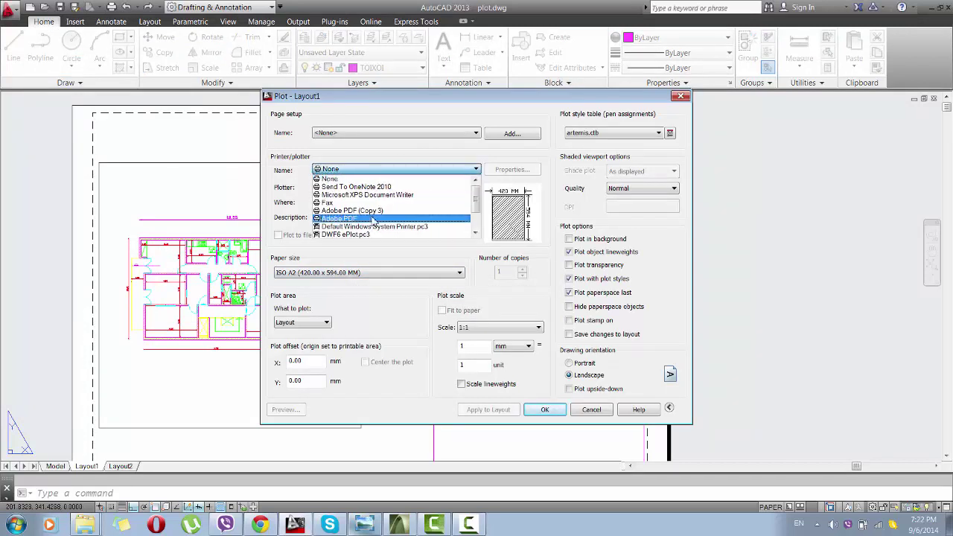
scroll(375, 216, down, 2)
click(375, 219)
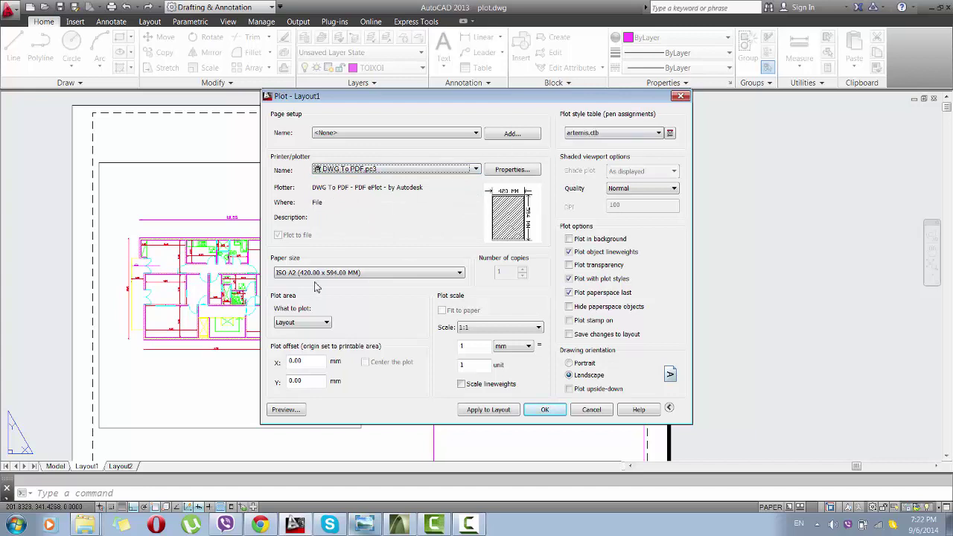
click(463, 328)
Preview the PDF plot, cancel plotting, and switch to the Model tab.
click(285, 410)
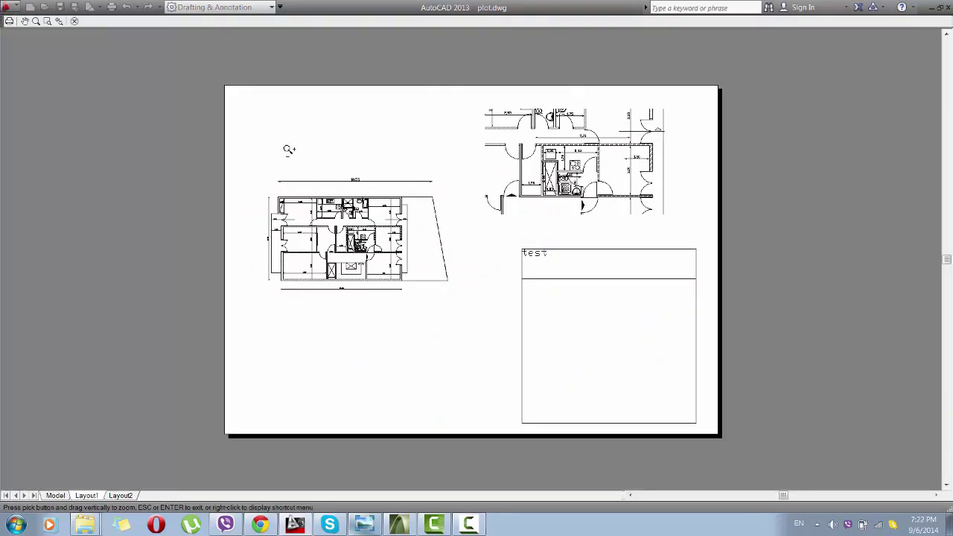
click(75, 21)
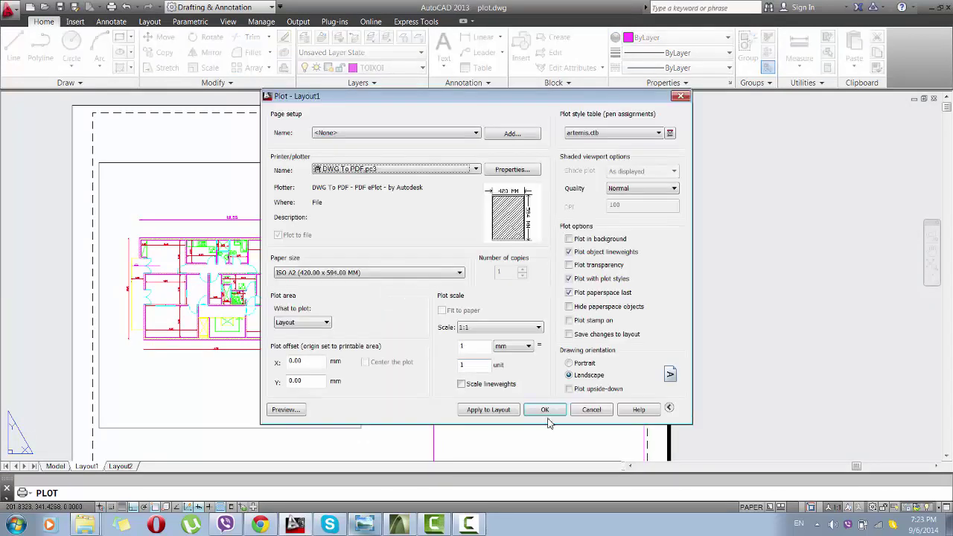
click(591, 410)
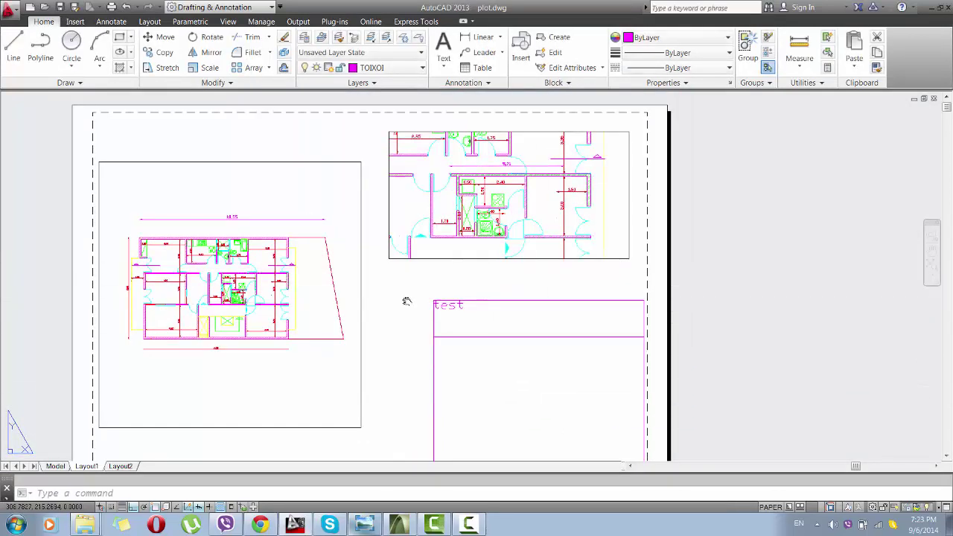
scroll(406, 275, up, 2)
middle_drag(410, 277, 415, 270)
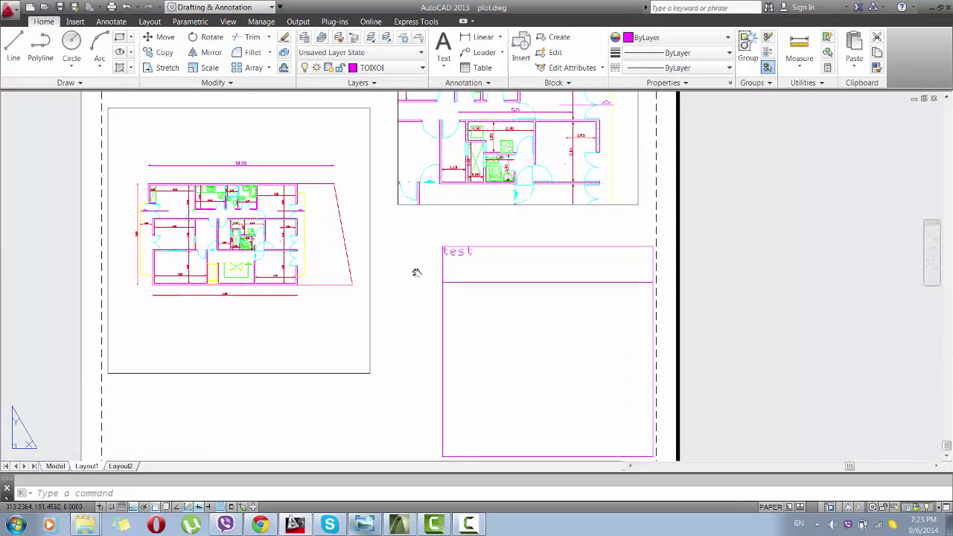
click(56, 465)
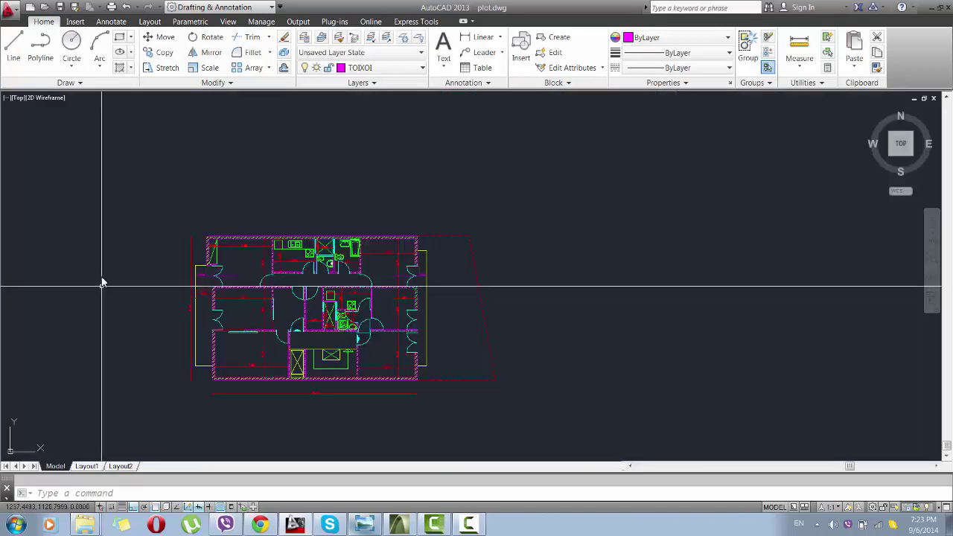
Attach DSC01414 from folder 14540827 and place it right of the floor plan.
click(77, 22)
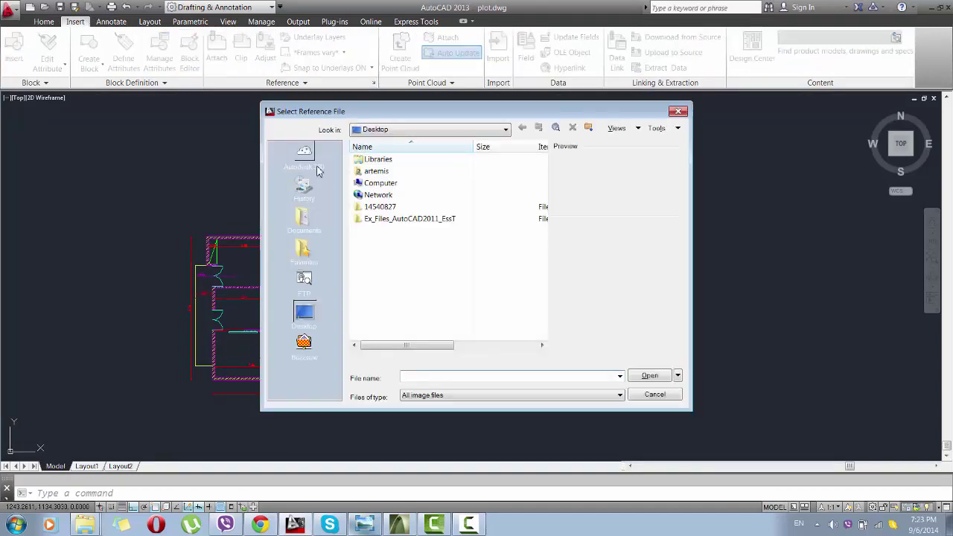
double_click(398, 219)
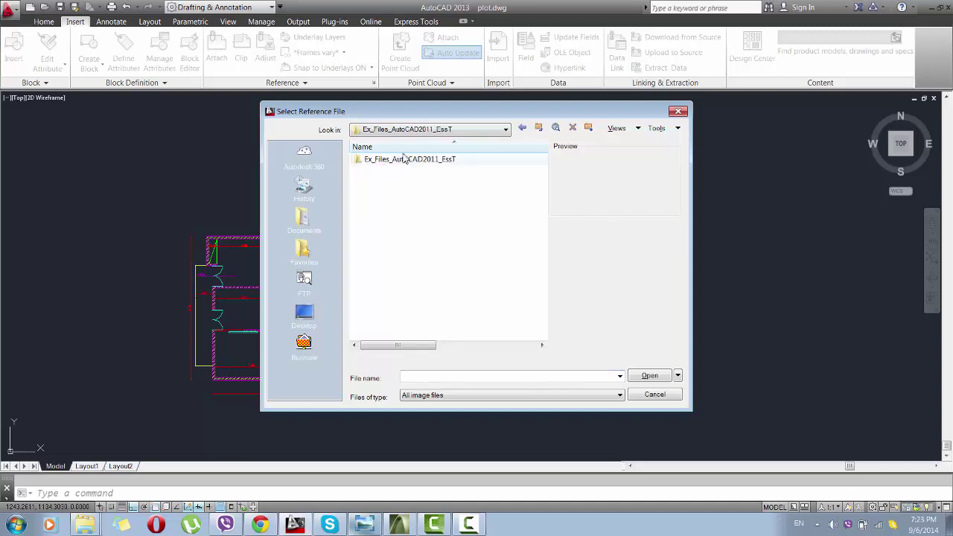
click(522, 129)
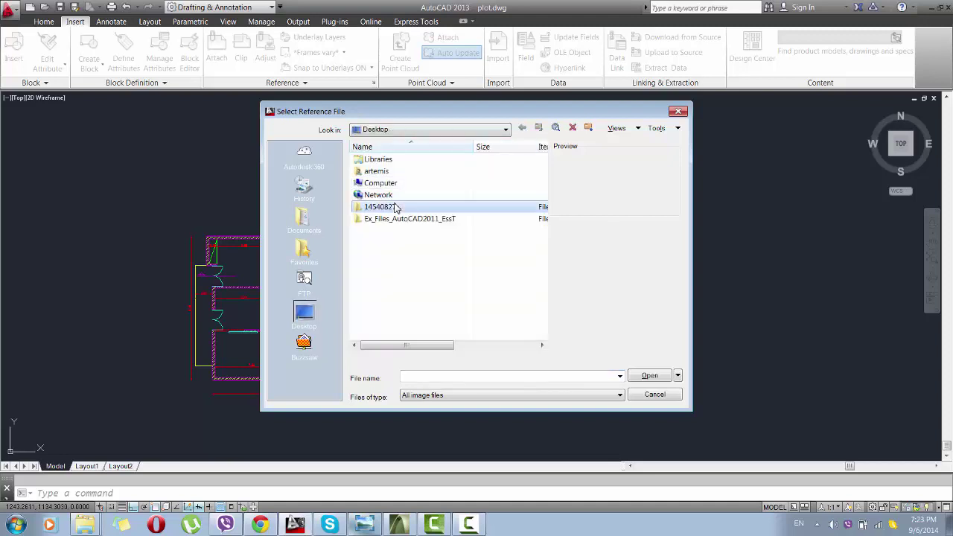
double_click(423, 206)
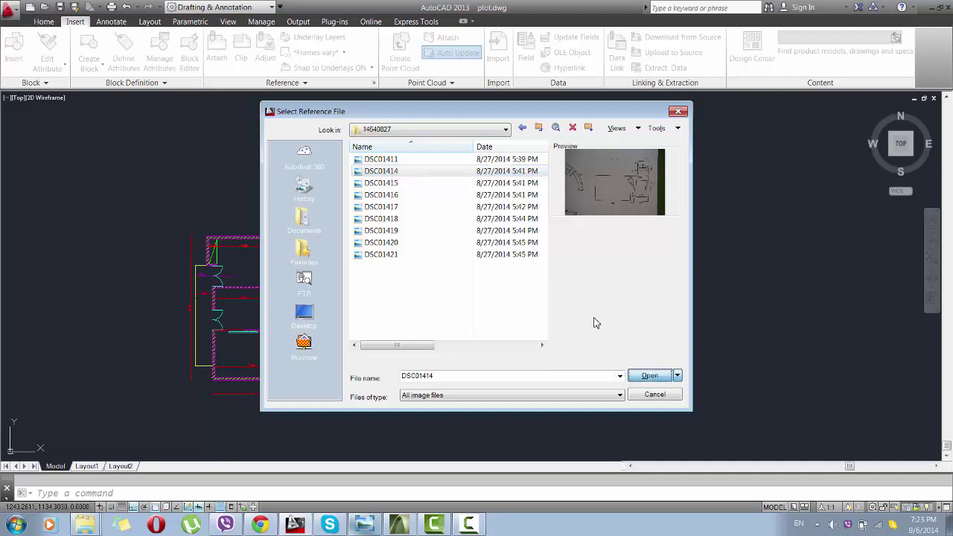
key(Return)
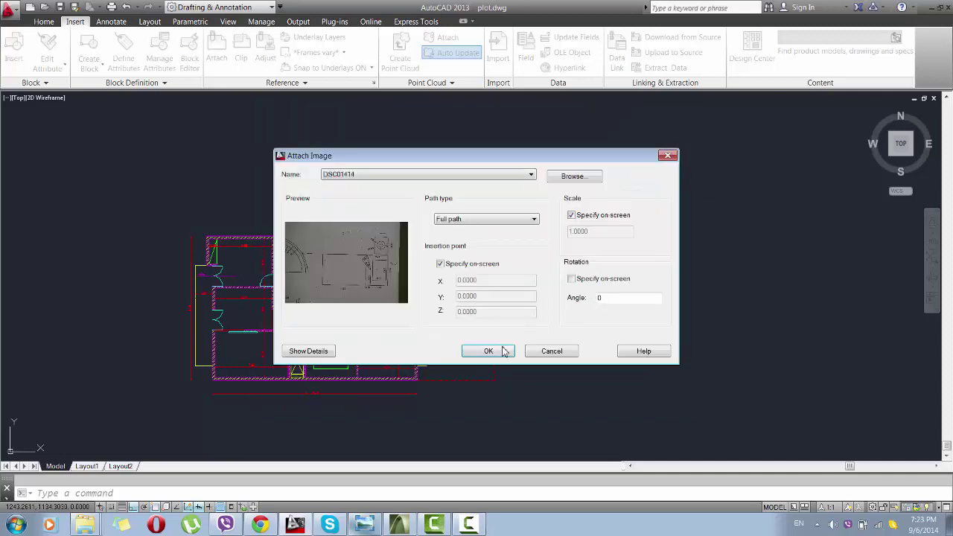
click(504, 352)
click(549, 331)
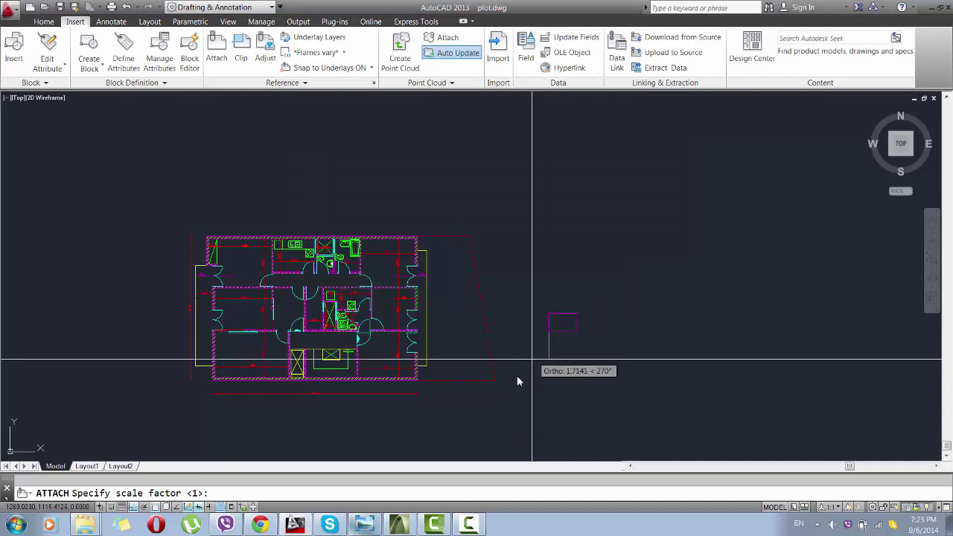
click(408, 441)
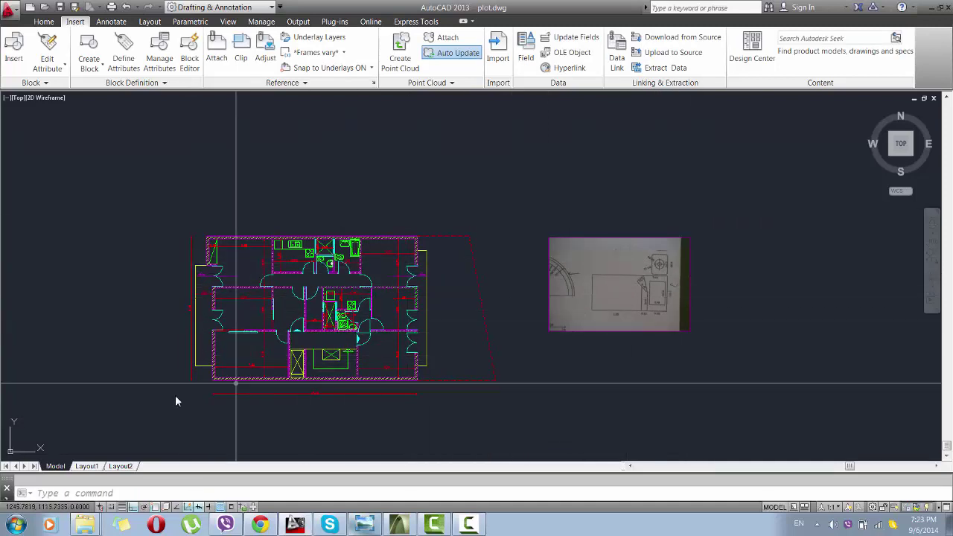
On Layout1, draw a rectangular viewport below the large plan viewport.
click(87, 466)
scroll(309, 288, up, 3)
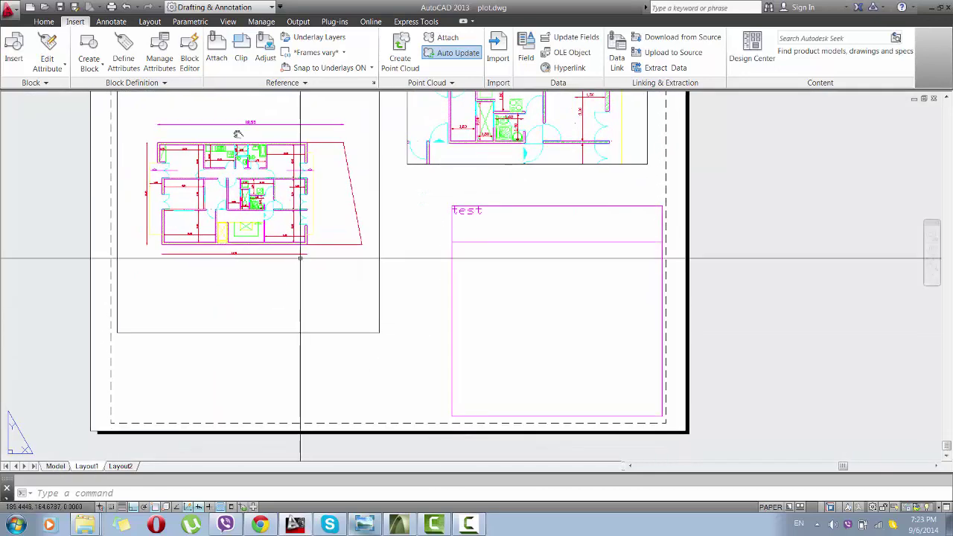
click(150, 21)
click(82, 61)
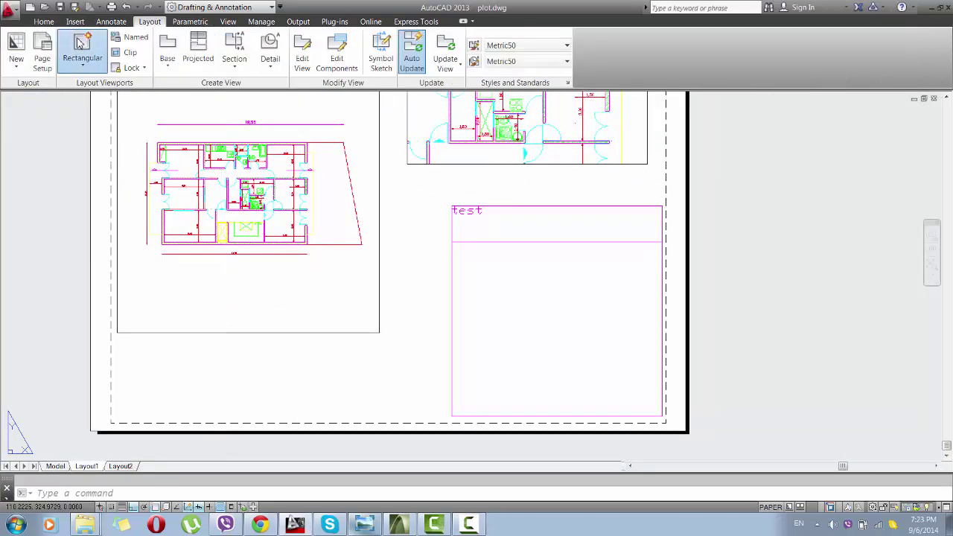
click(99, 88)
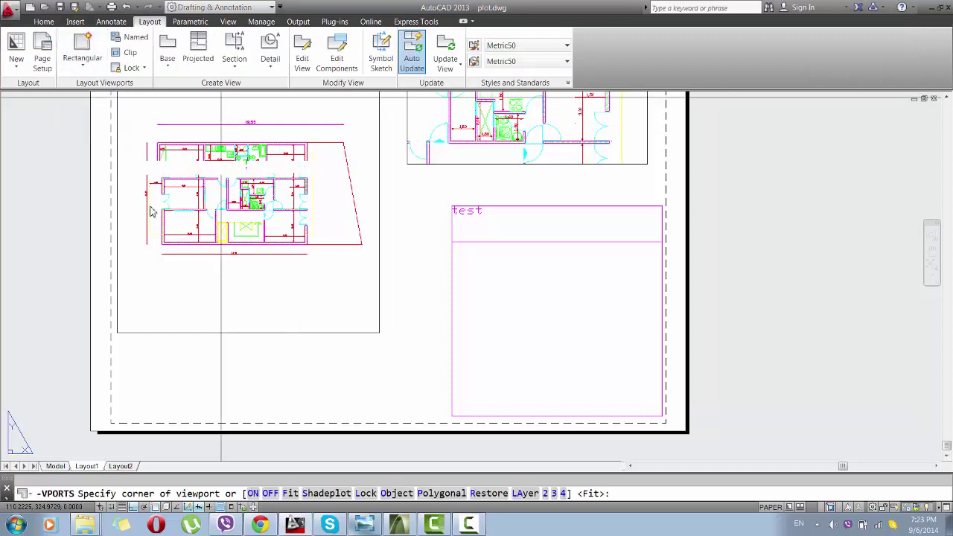
click(164, 347)
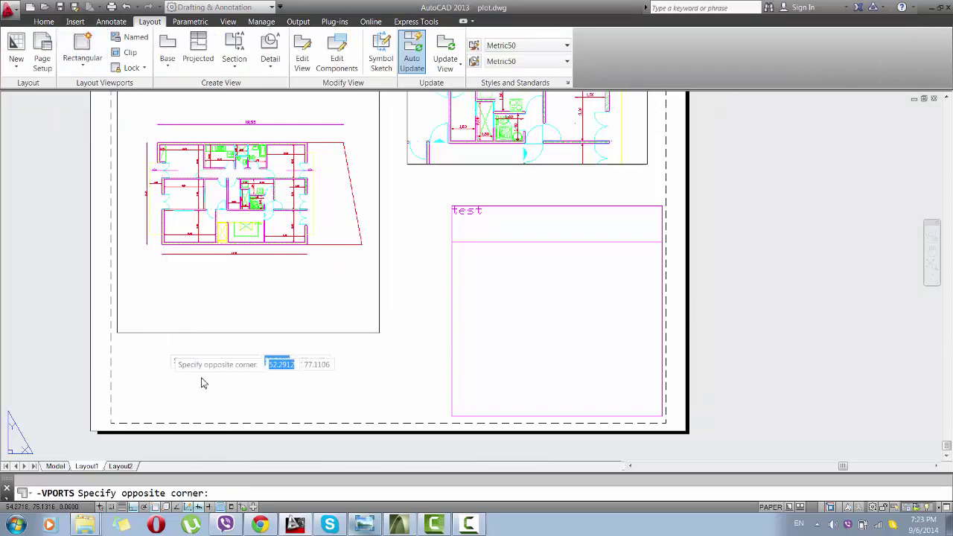
click(305, 402)
Frame the DSC01414 image inside the new viewport, then return to paper space.
double_click(269, 384)
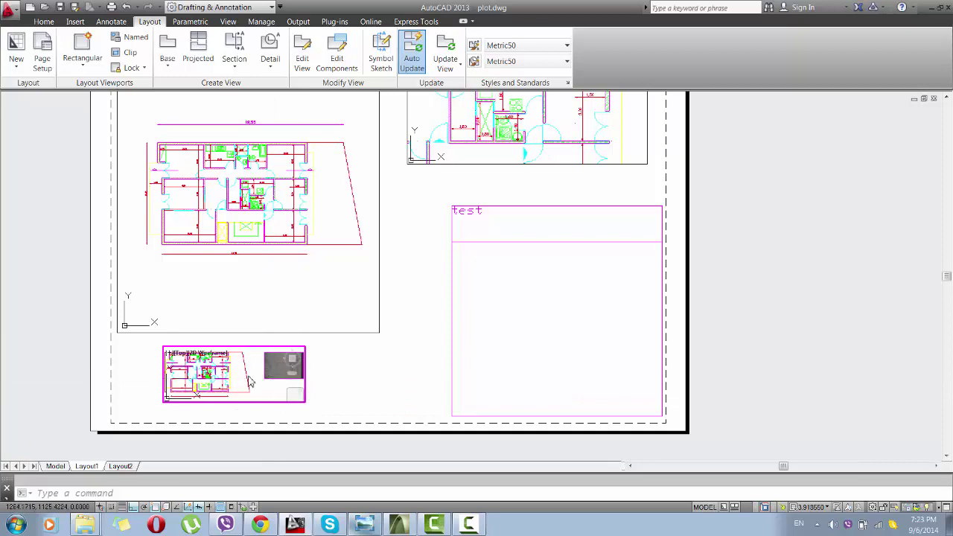
scroll(257, 379, up, 8)
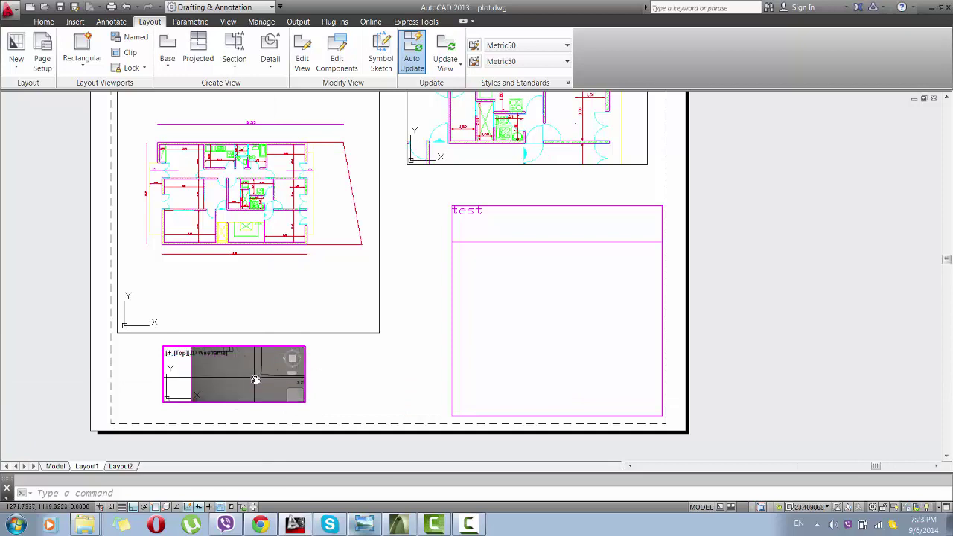
scroll(239, 387, down, 4)
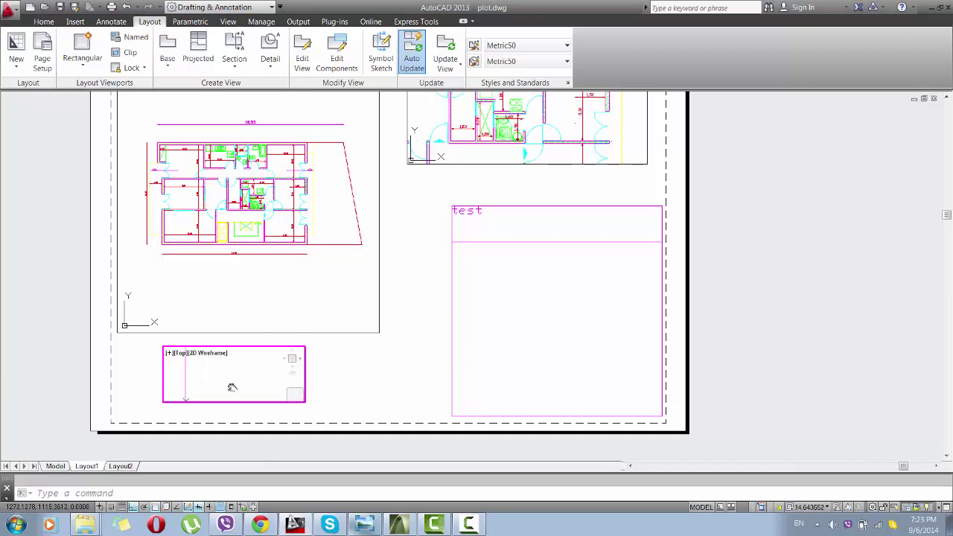
middle_drag(234, 385, 197, 391)
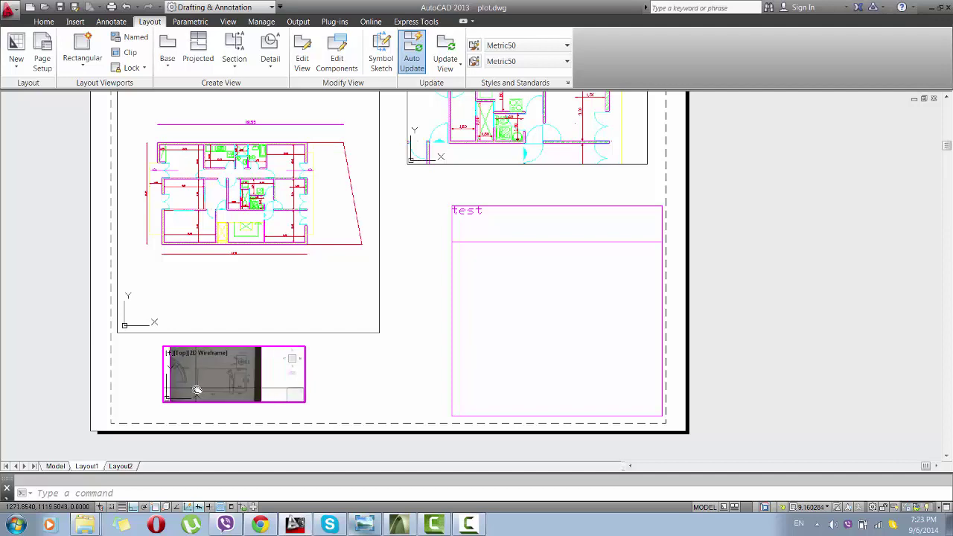
double_click(335, 360)
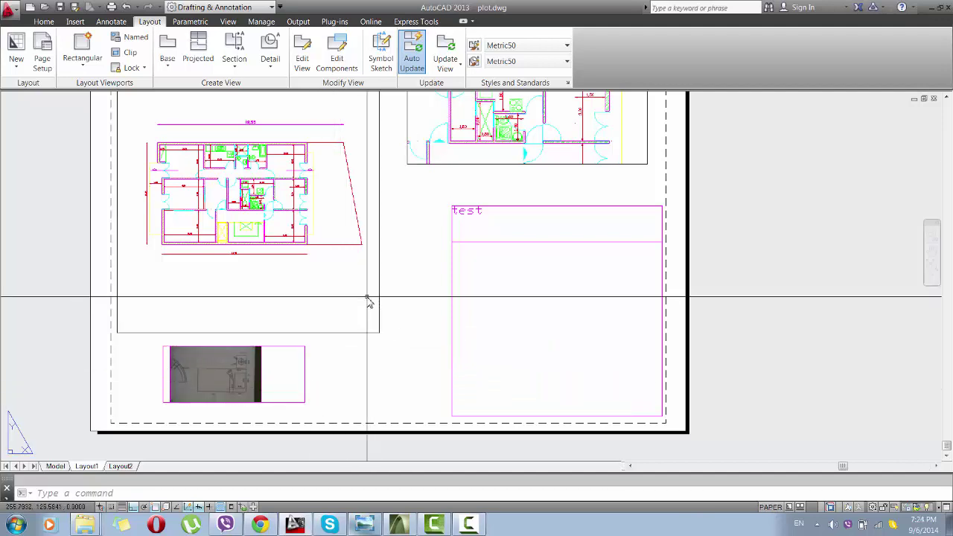
Pan and zoom out over the full Layout1 sheet, then enter model space.
middle_drag(368, 301, 361, 331)
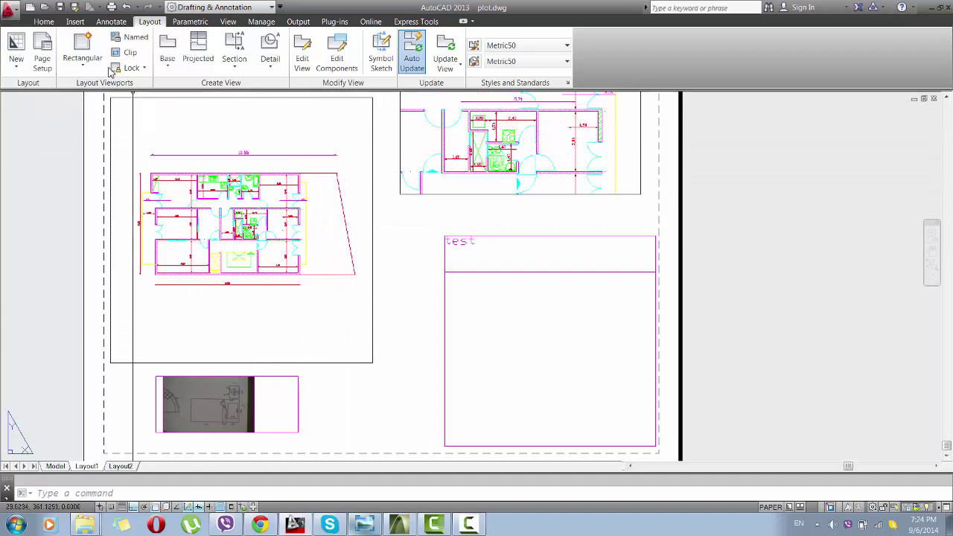
scroll(395, 268, down, 2)
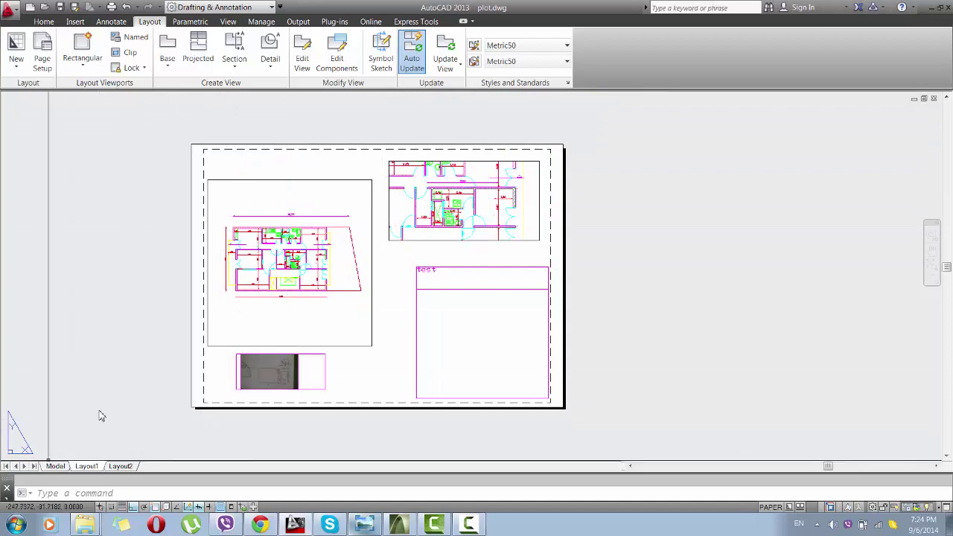
double_click(244, 308)
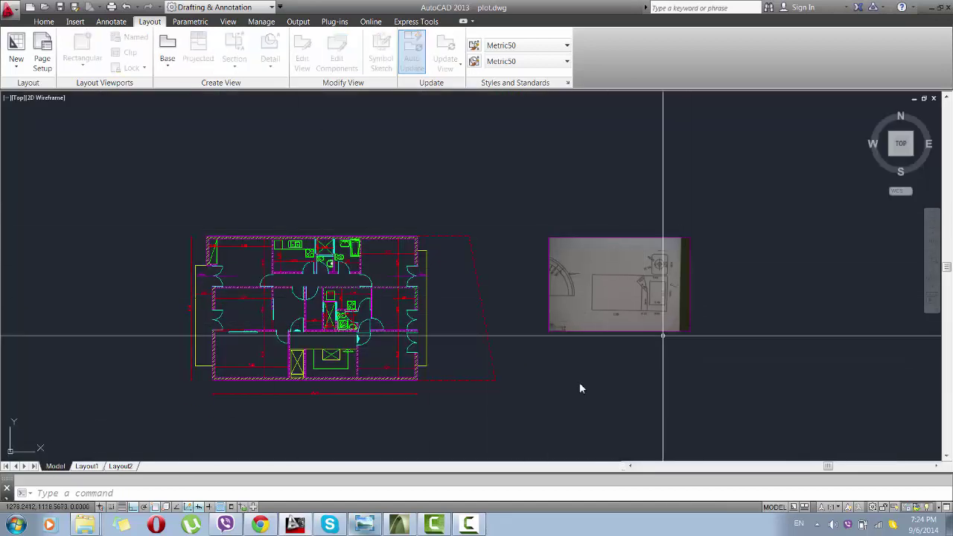